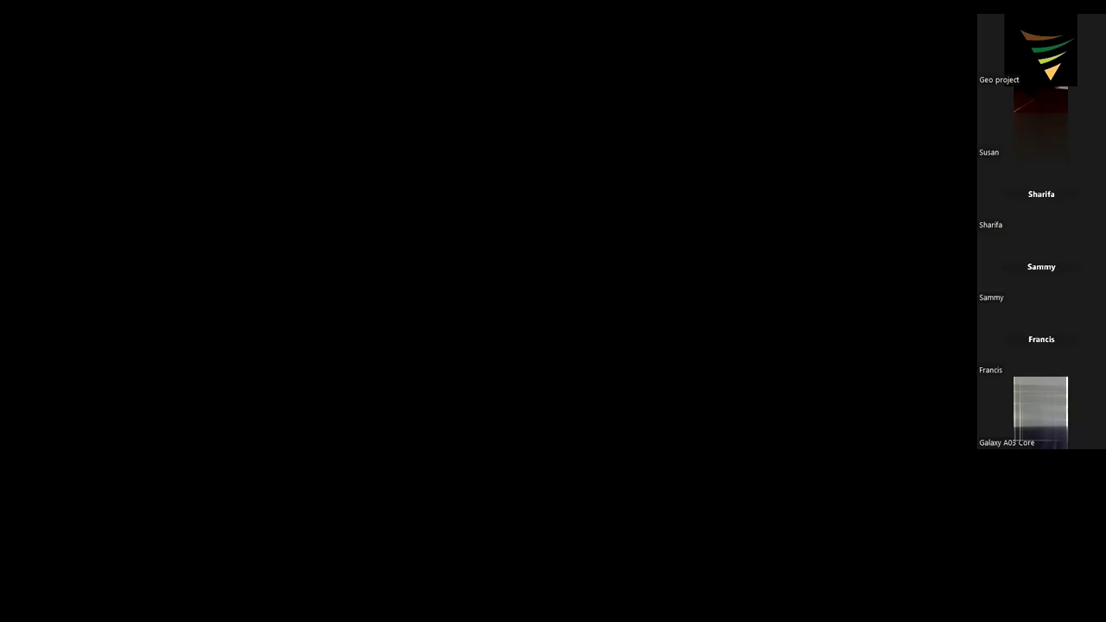
Scroll the shared Stamp Duty Self Assessment page back up to its top.
scroll(333, 254, "up", 3)
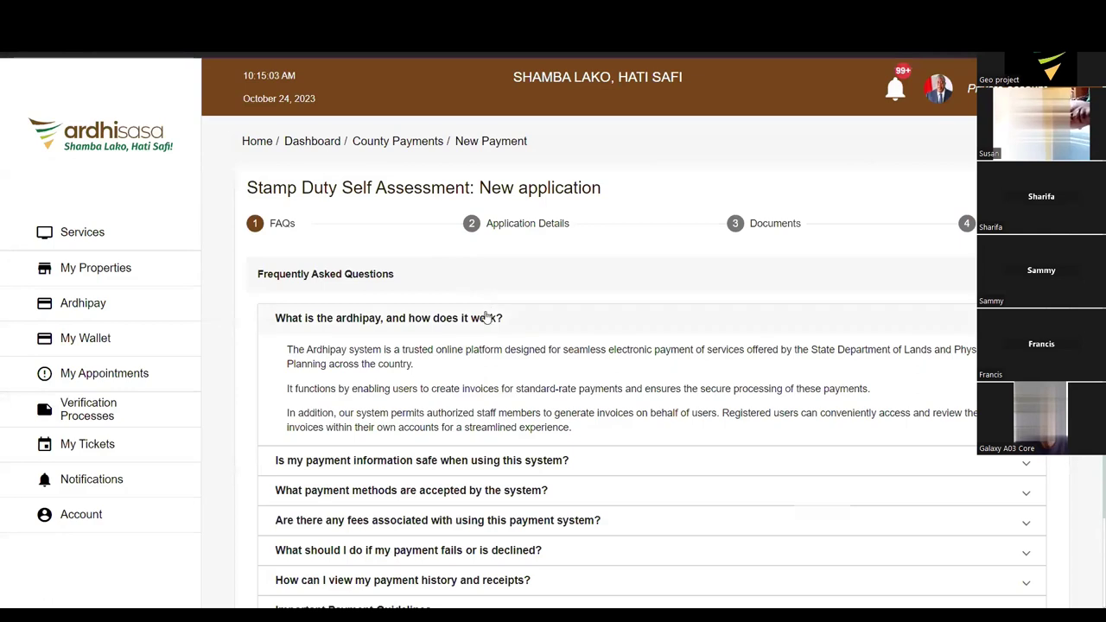
Go to Services, look briefly at Ardhipay, and return to the dashboard's services list.
left_click(156, 234)
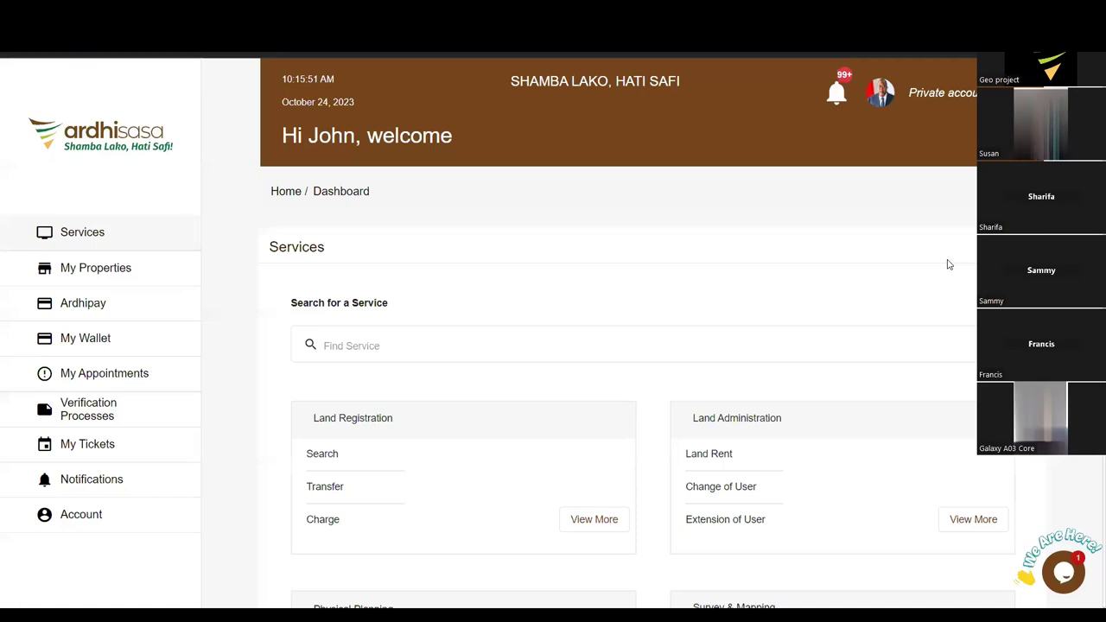
scroll(711, 383, "down", 3)
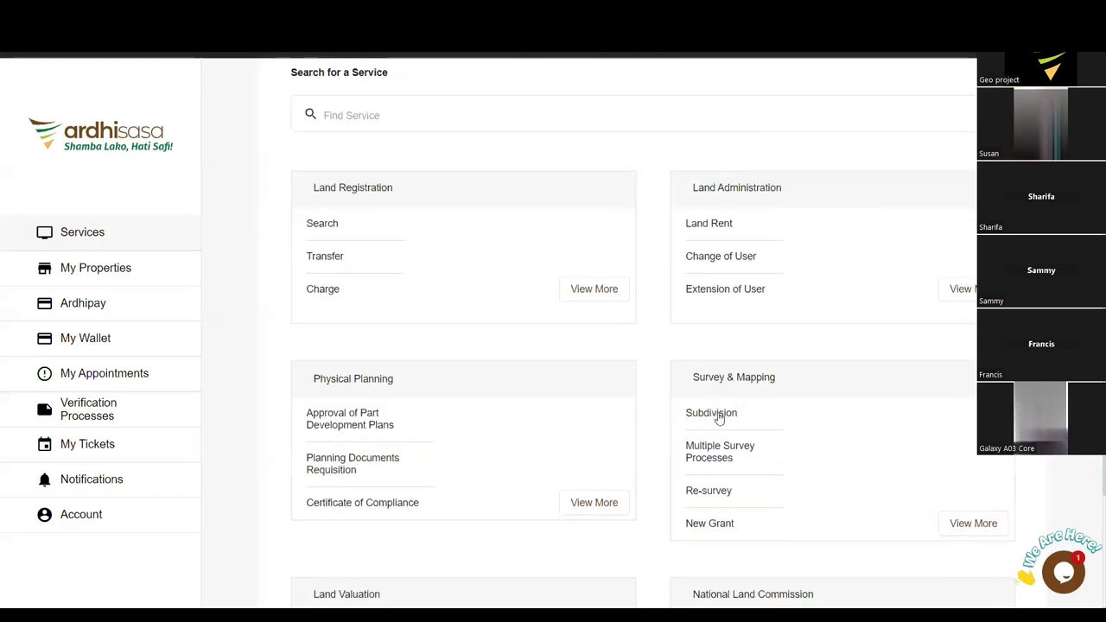
scroll(718, 387, "up", 3)
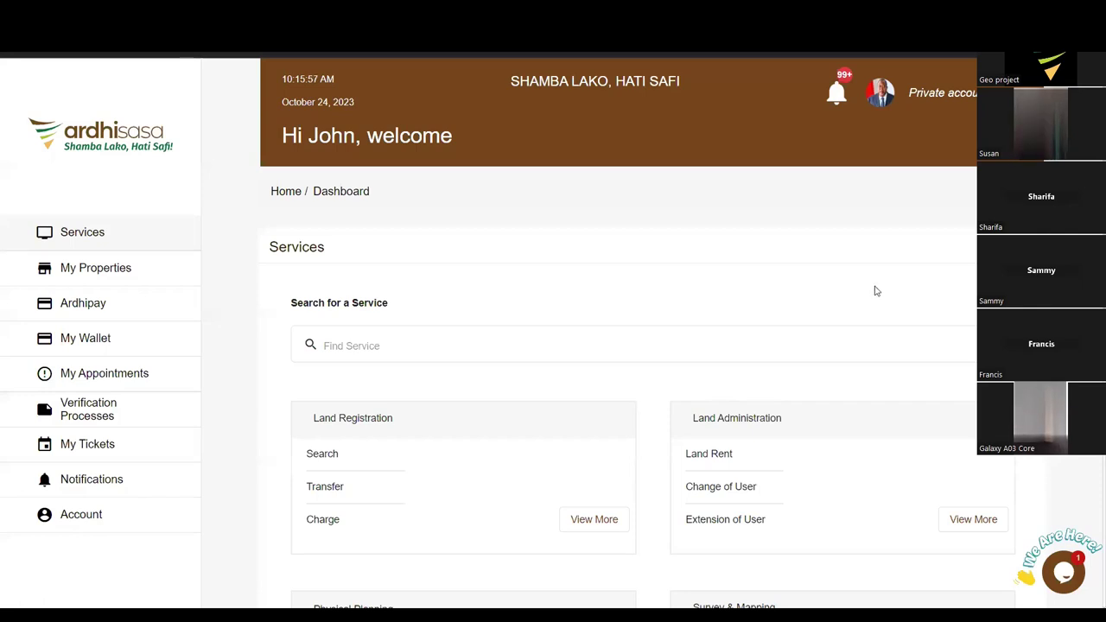
scroll(759, 397, "down", 2)
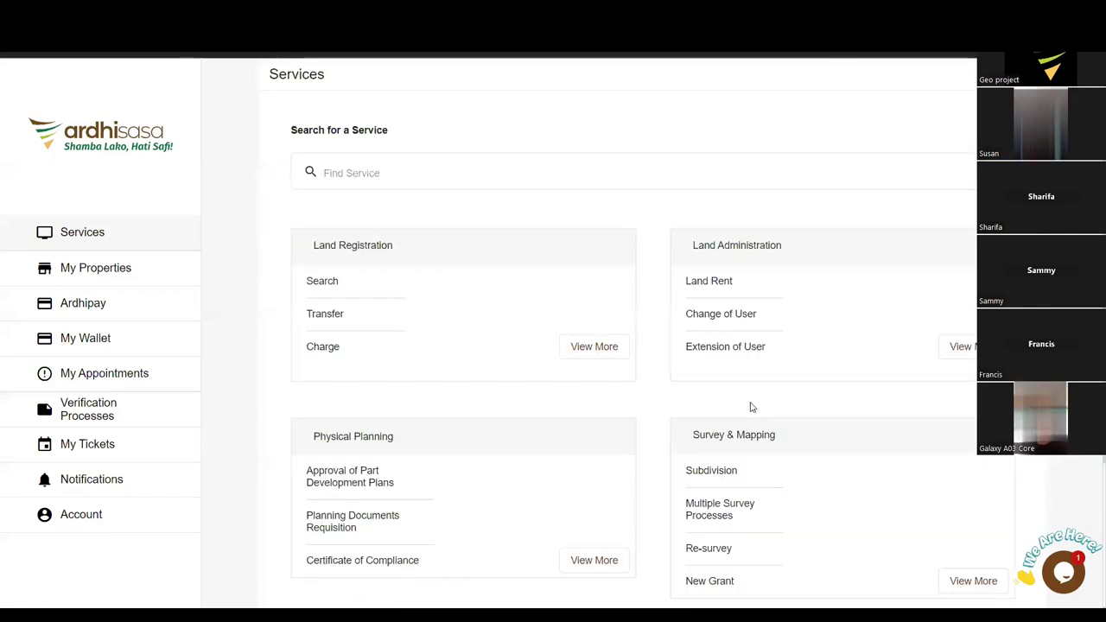
scroll(383, 415, "down", 1)
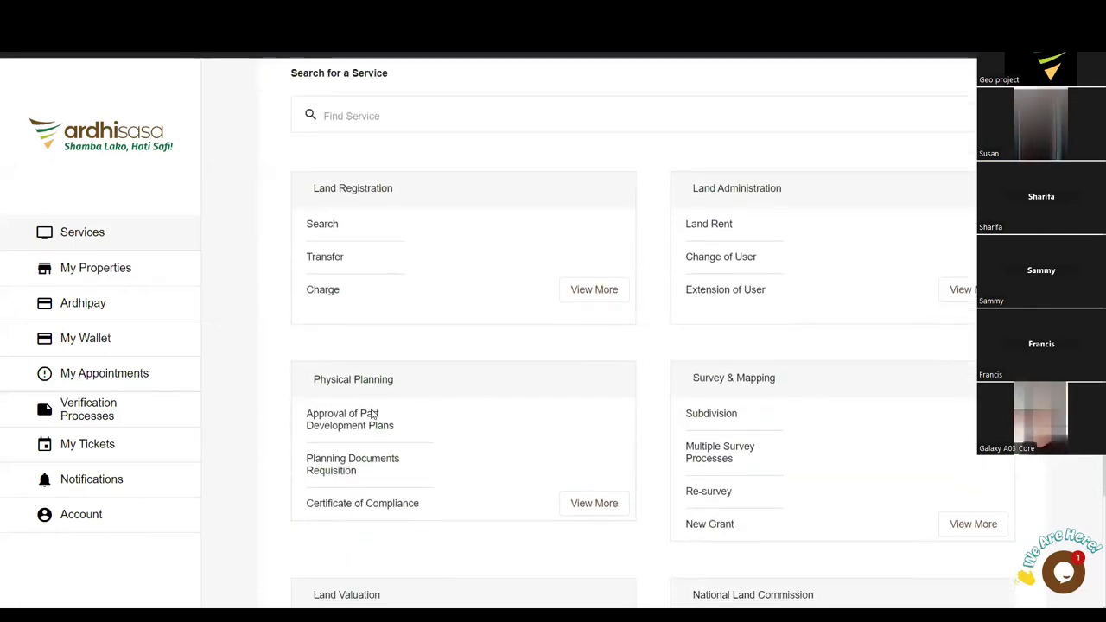
scroll(353, 420, "up", 3)
left_click(104, 308)
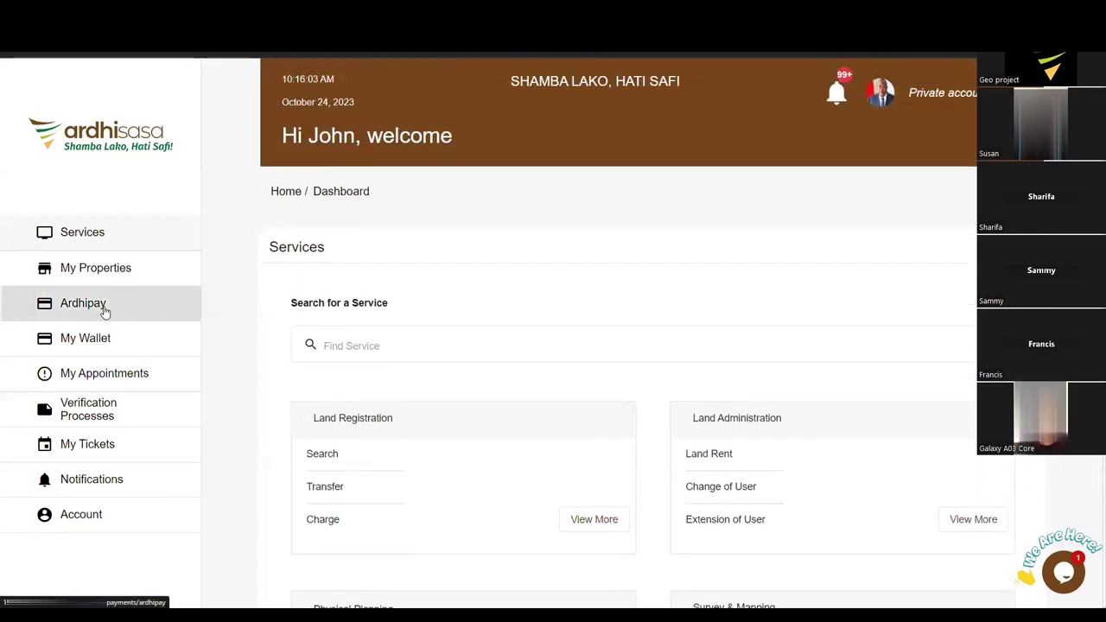
left_click(120, 241)
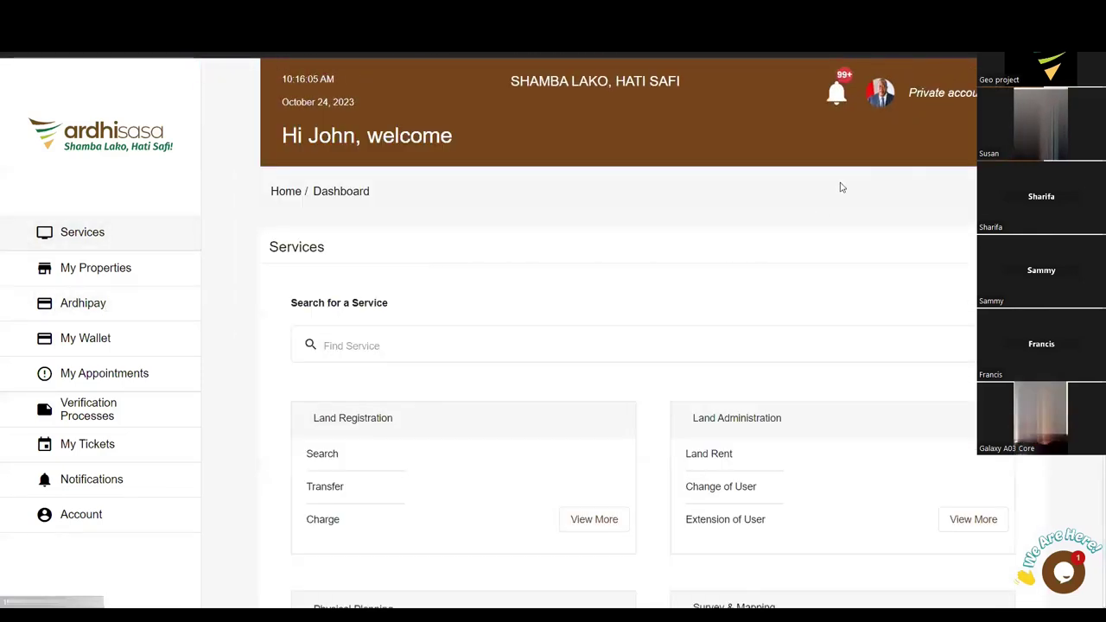
left_click(285, 196)
scroll(785, 306, "down", 3)
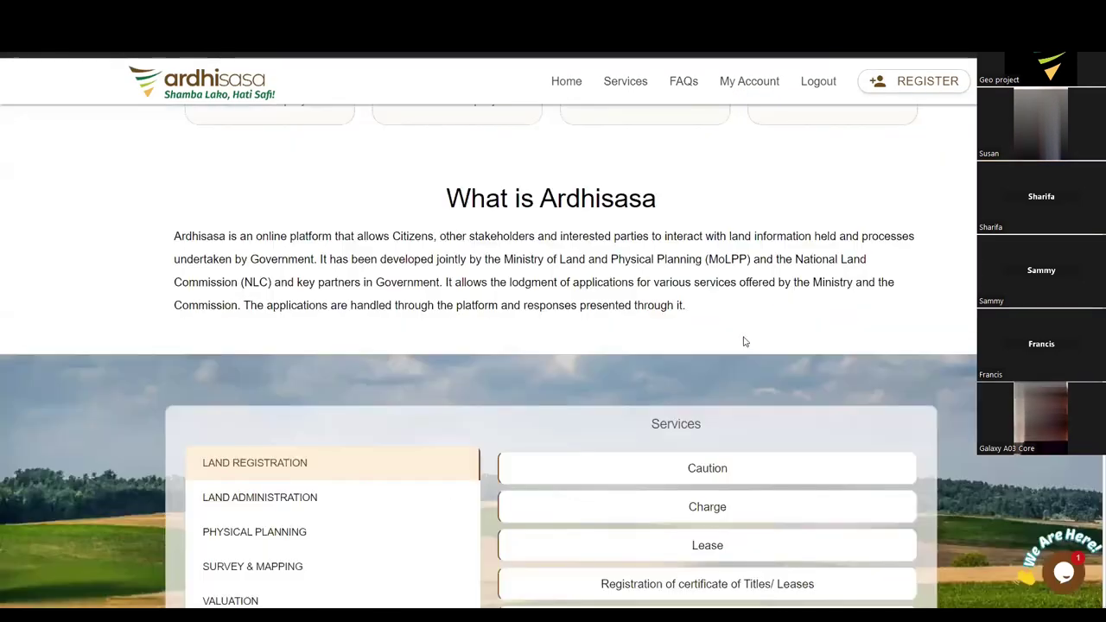
scroll(722, 372, "down", 4)
scroll(724, 372, "up", 7)
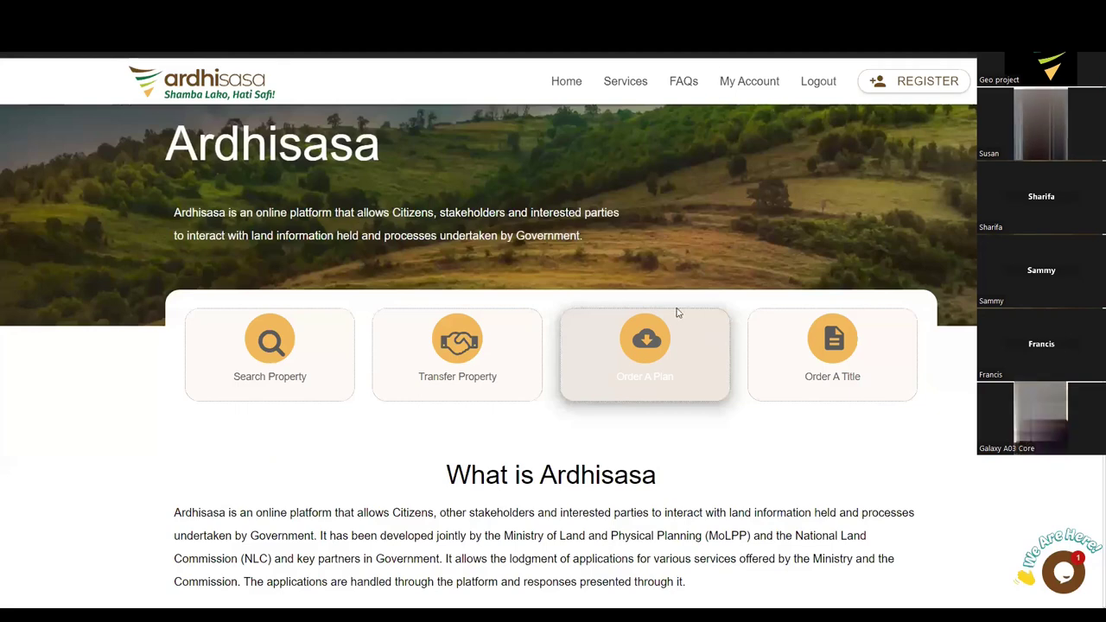
scroll(678, 285, "up", 1)
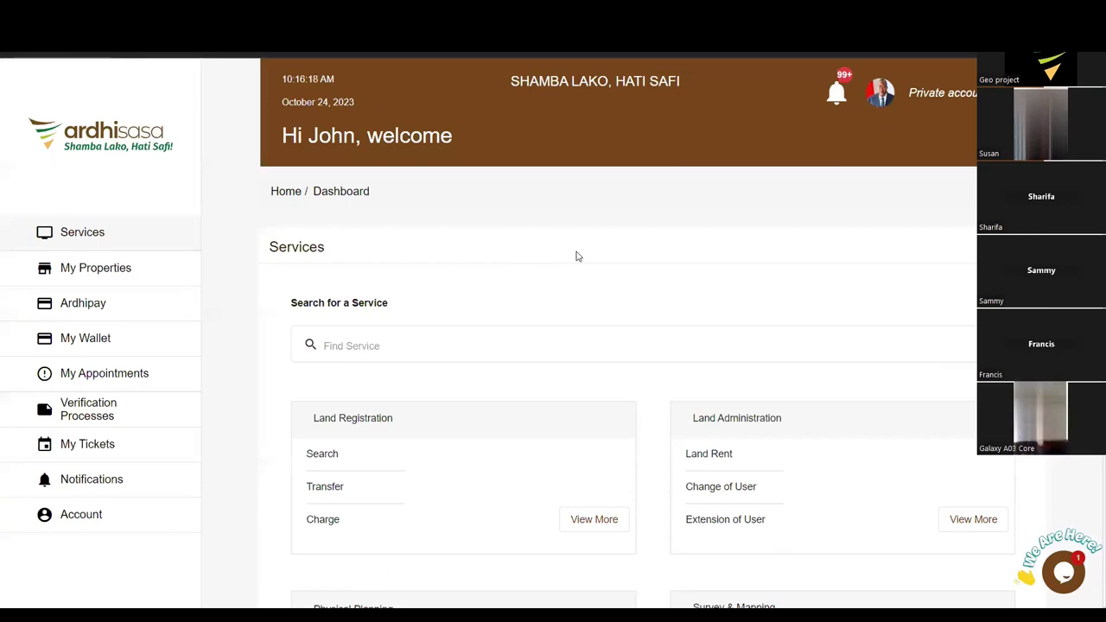
scroll(610, 274, "down", 5)
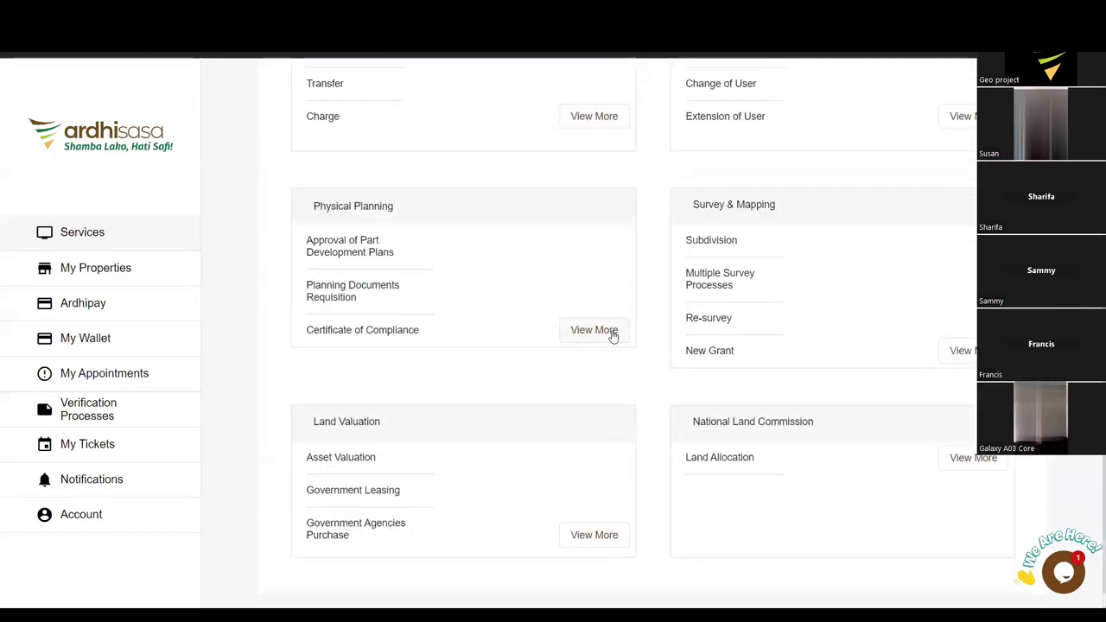
scroll(613, 334, "up", 2)
scroll(611, 339, "up", 2)
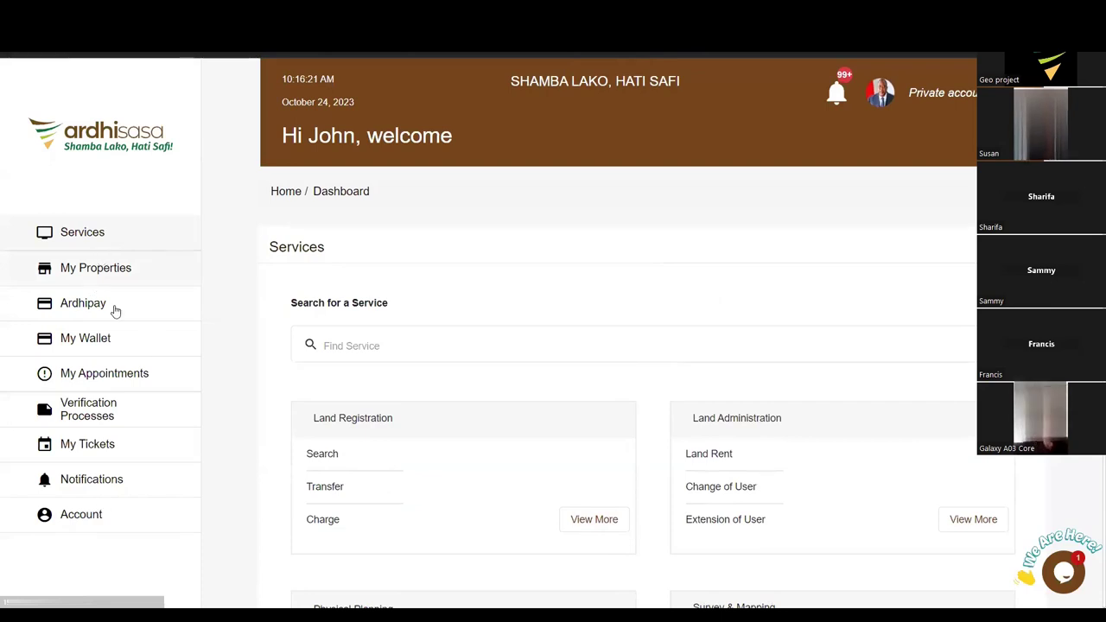
Open Ardhipay and then the Ardhipay Service list of five unpaid invoices.
left_click(65, 313)
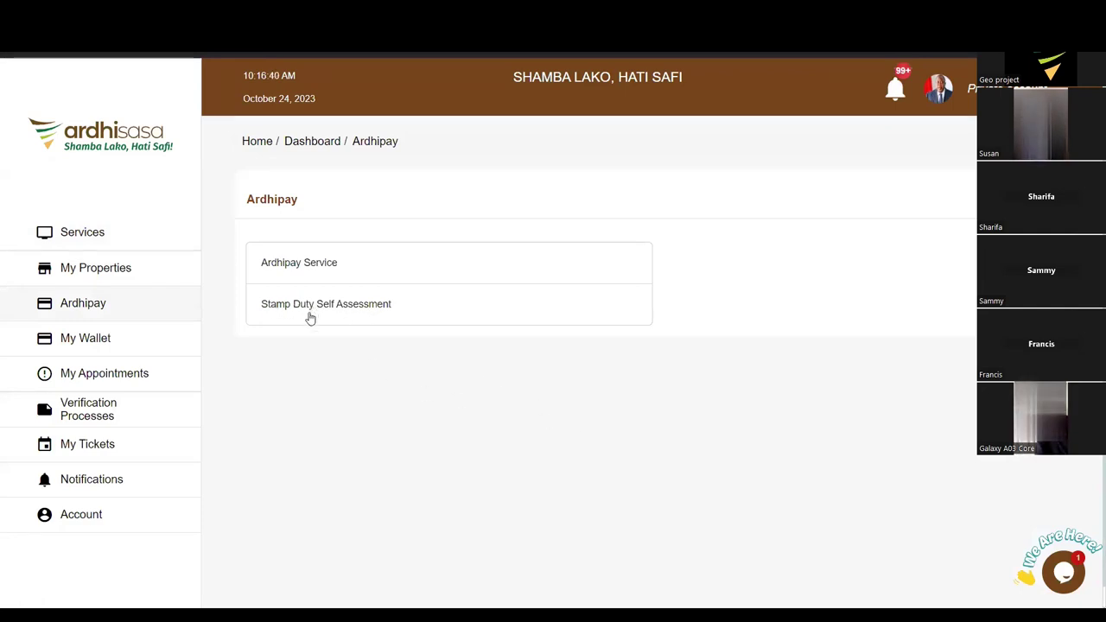
scroll(418, 366, "down", 1)
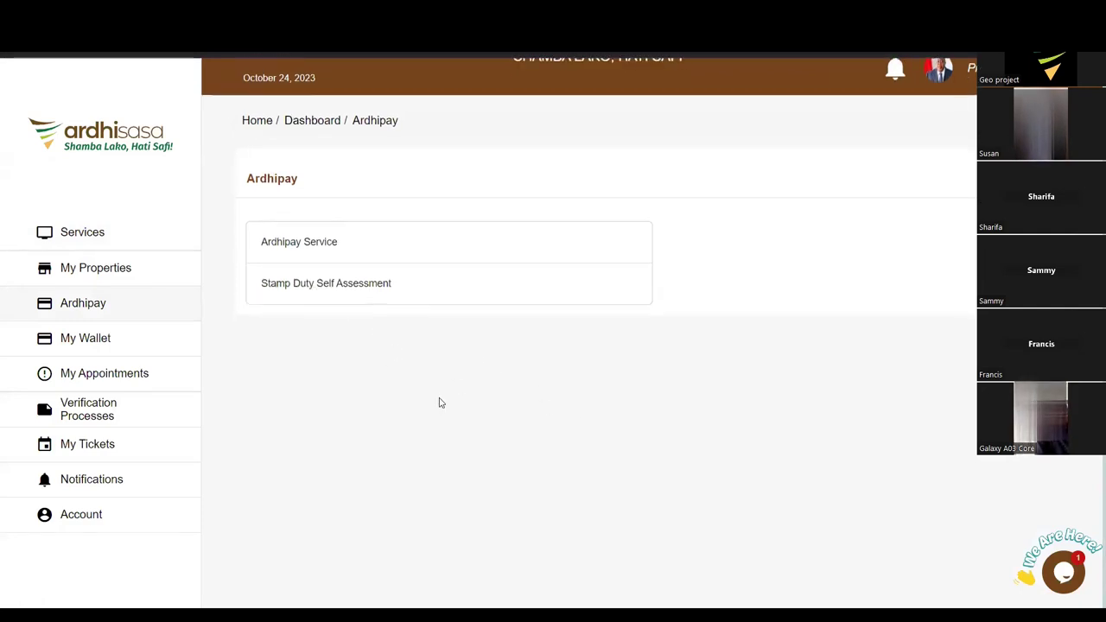
scroll(437, 432, "up", 1)
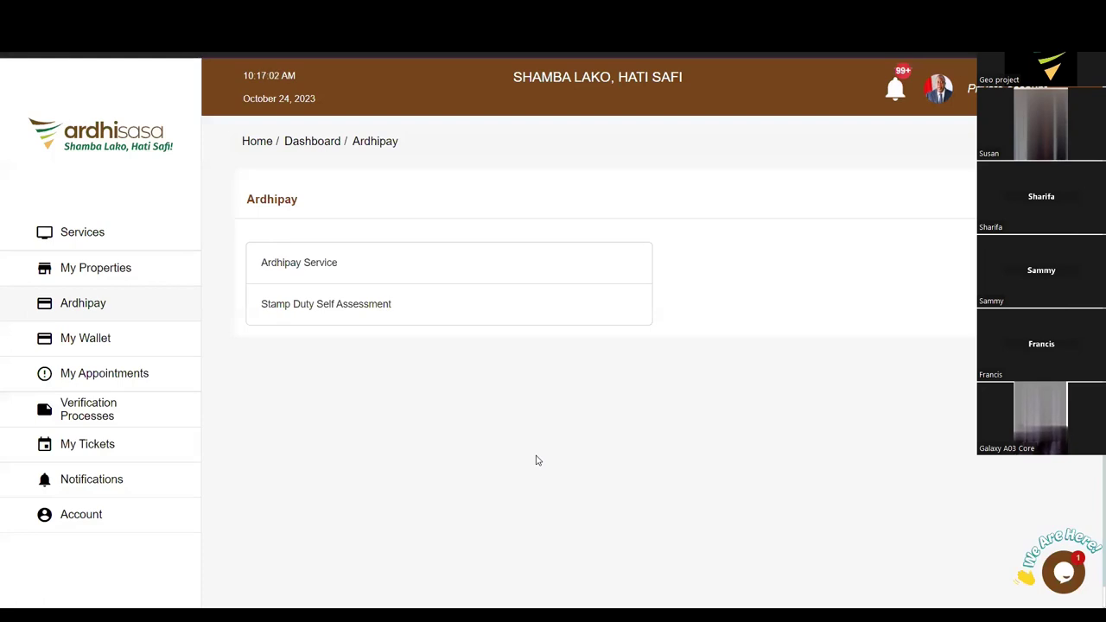
left_click(324, 268)
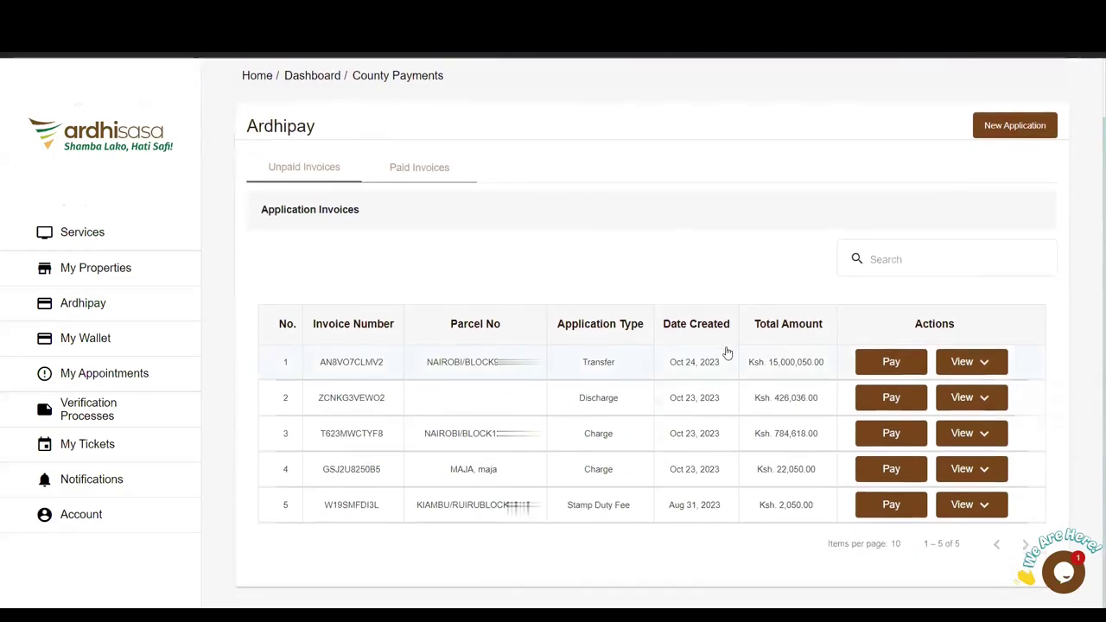
scroll(724, 346, "down", 1)
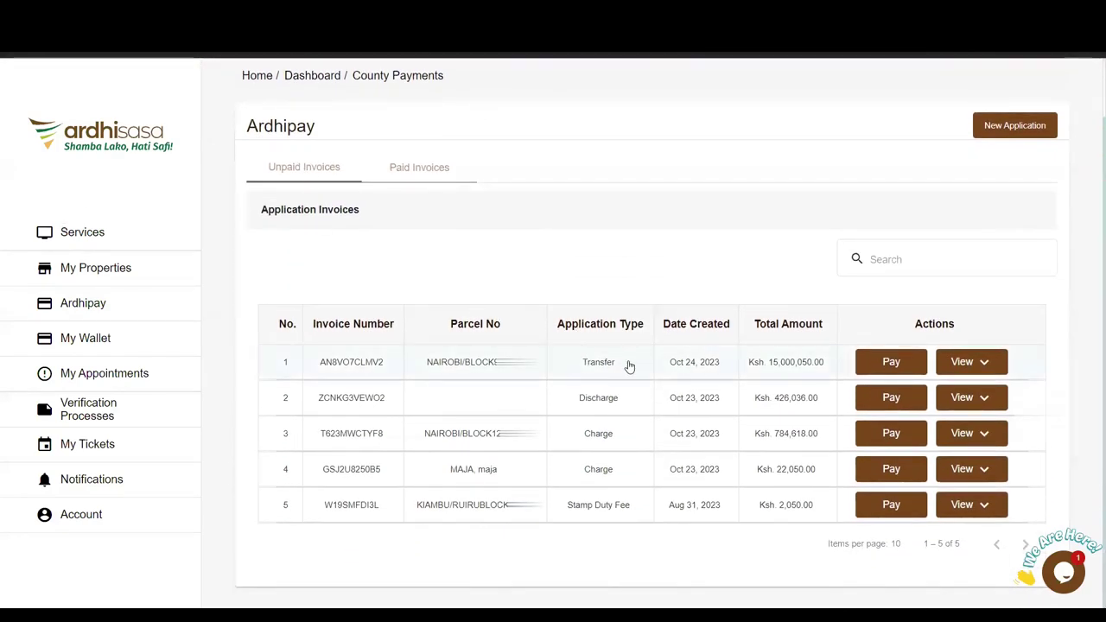
scroll(628, 365, "up", 1)
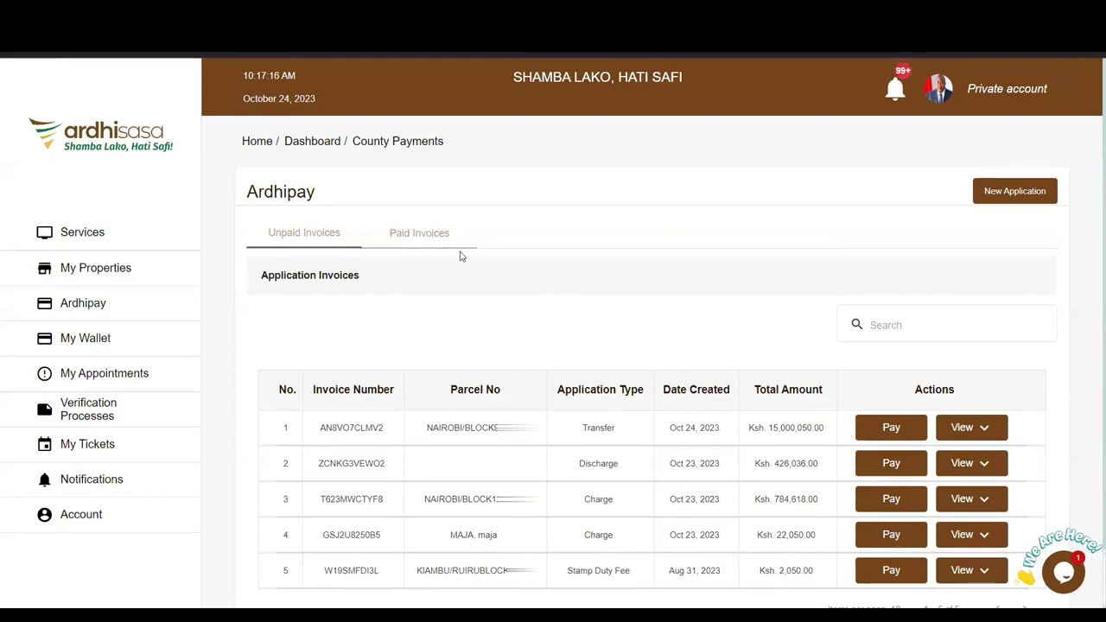
left_click(309, 237)
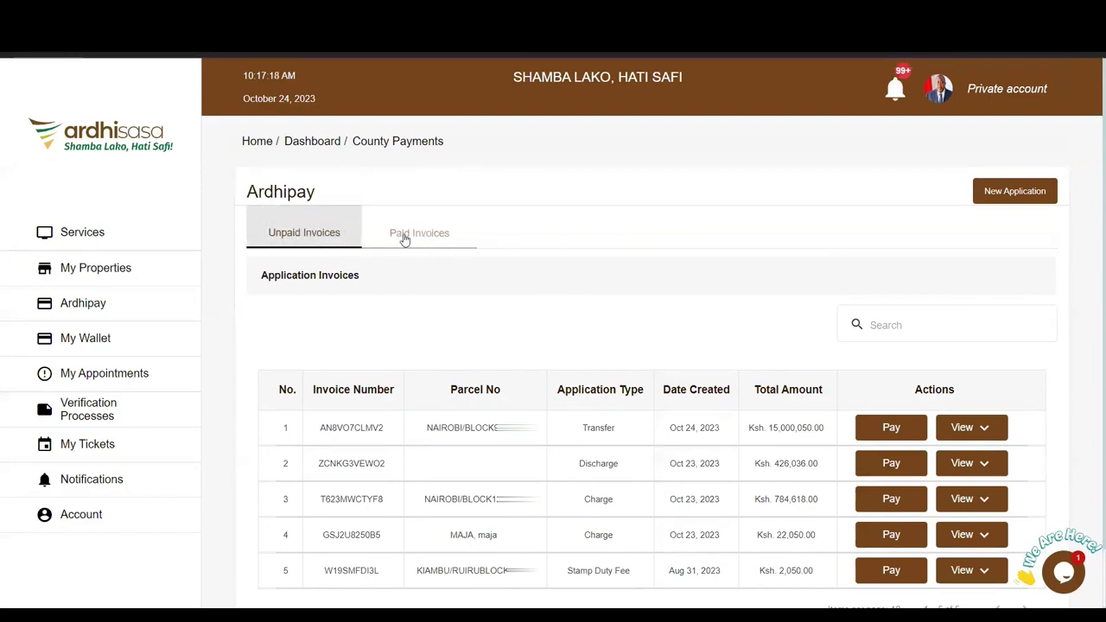
left_click(407, 242)
left_click(316, 238)
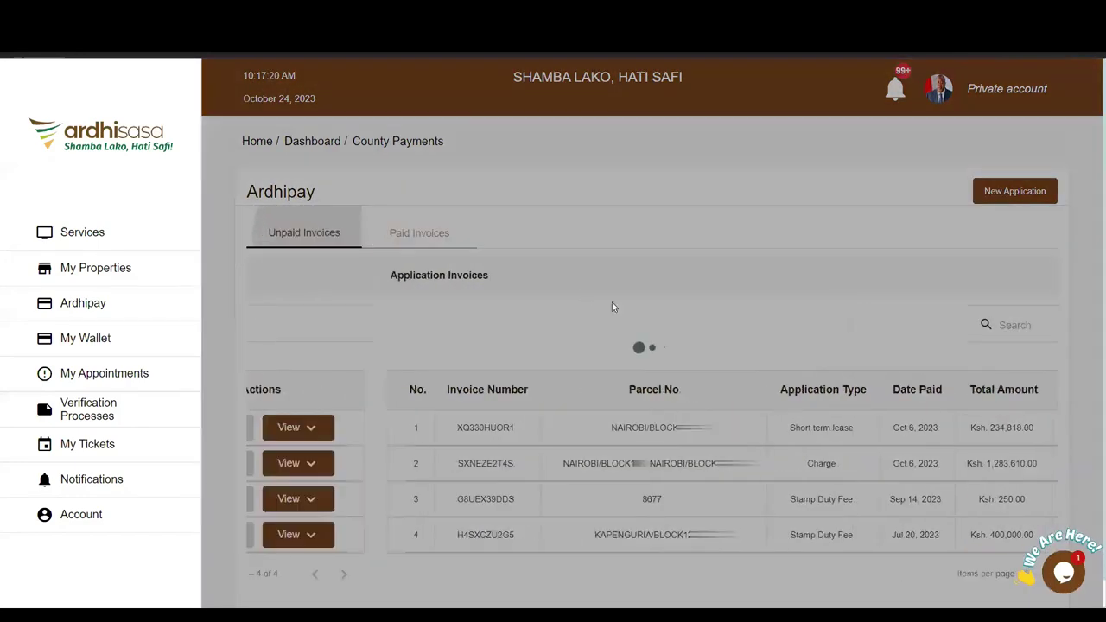
scroll(627, 326, "down", 2)
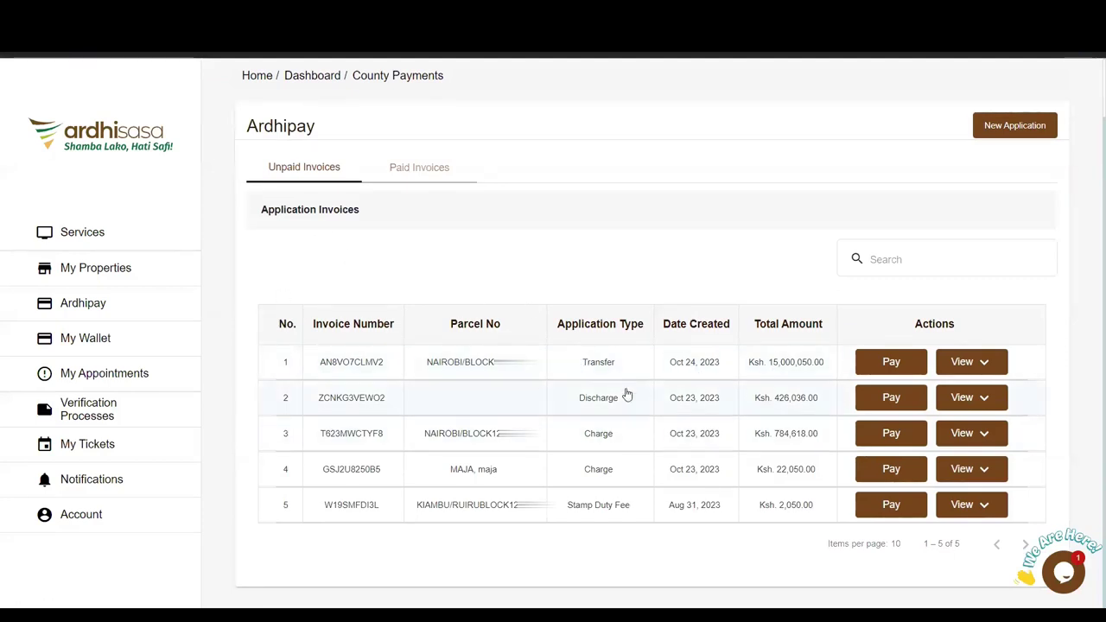
left_click(418, 179)
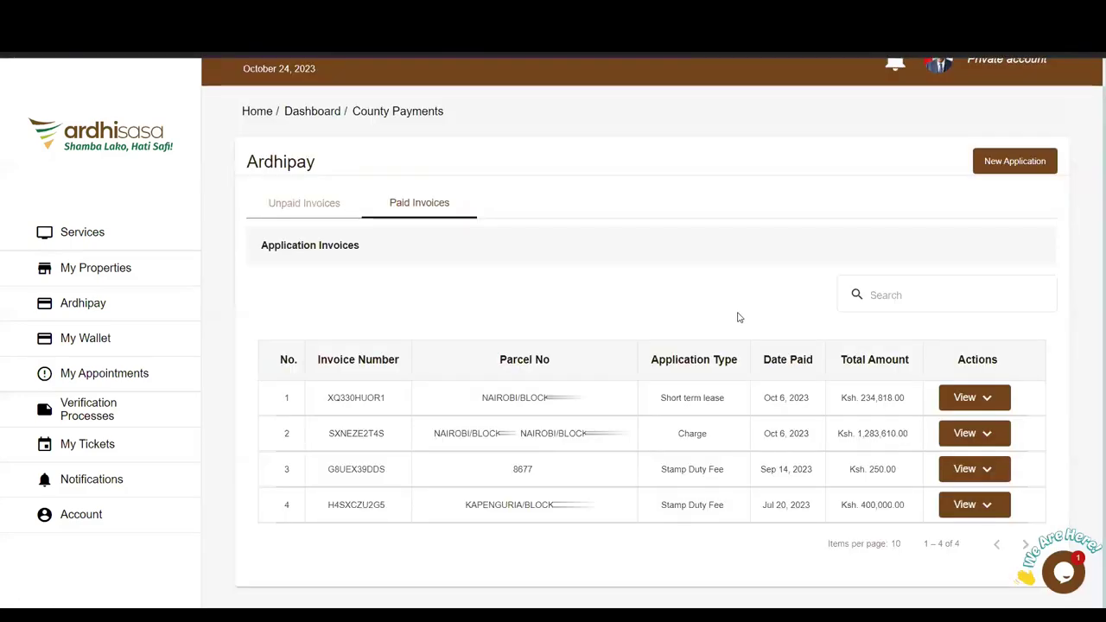
left_click(291, 235)
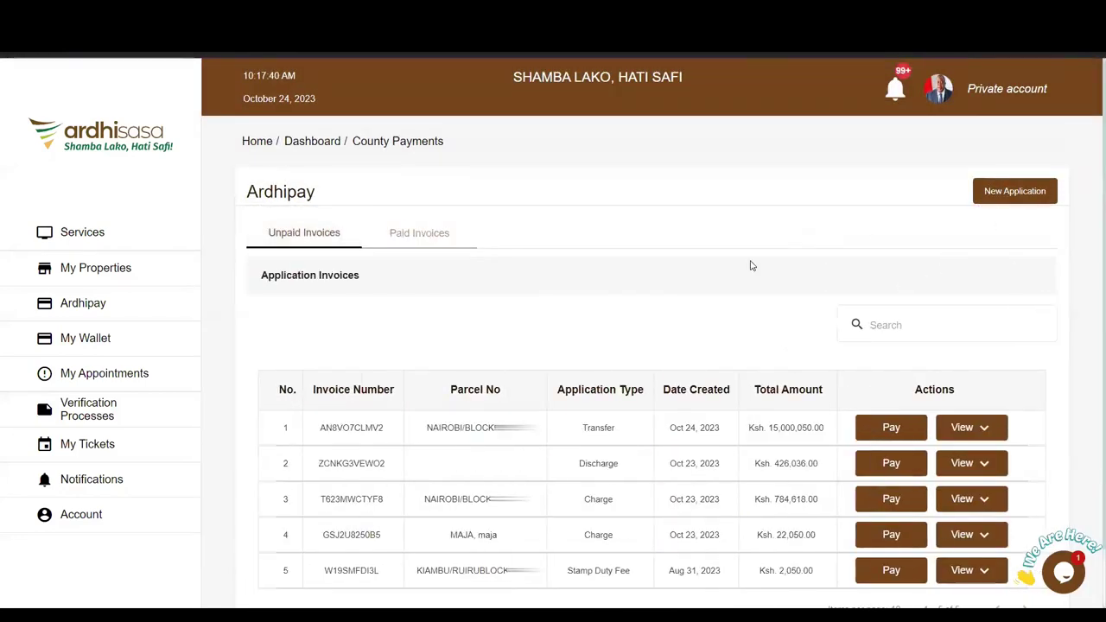
Start a new Ardhipay payment application and expand the FAQs on payment safety, fees and accepted methods.
left_click(1016, 192)
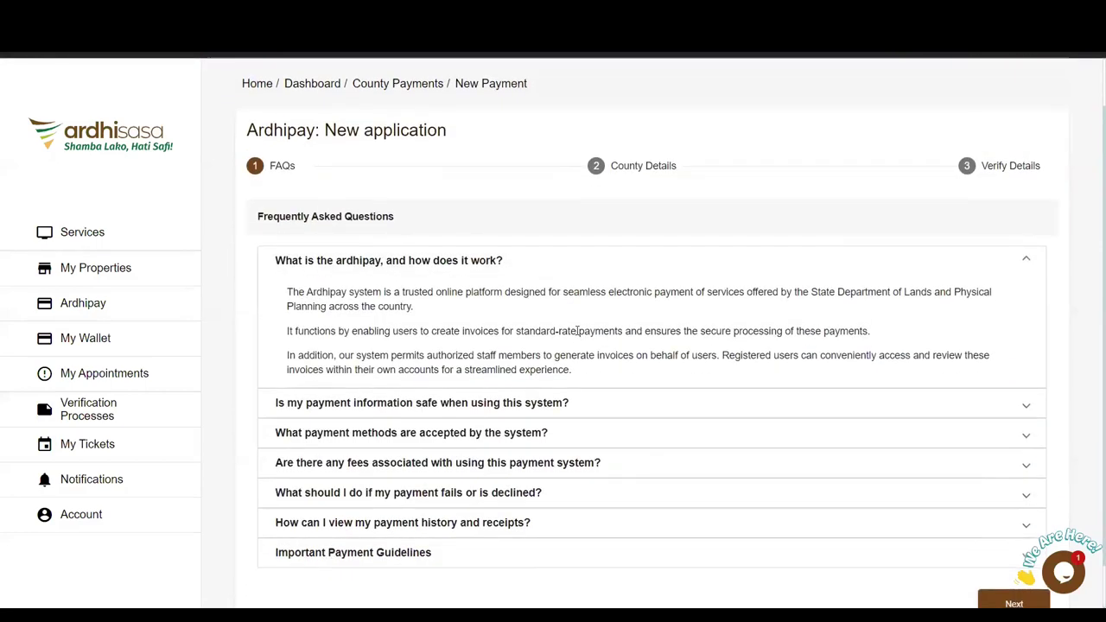
scroll(577, 331, "down", 1)
left_click(388, 353)
scroll(476, 403, "down", 1)
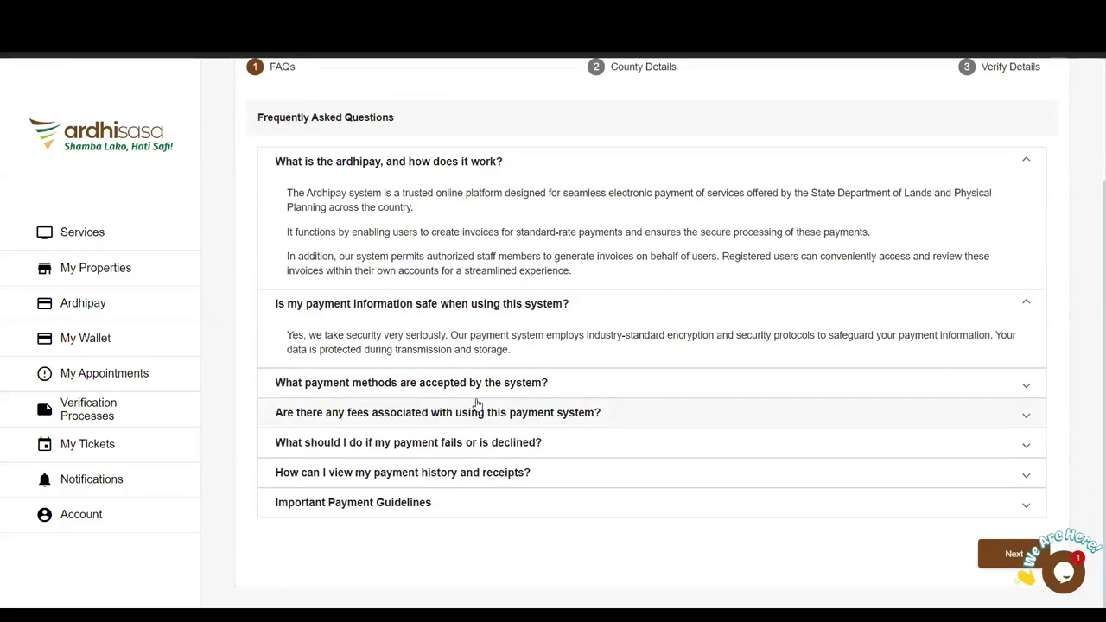
left_click(477, 412)
left_click(484, 383)
scroll(462, 447, "down", 2)
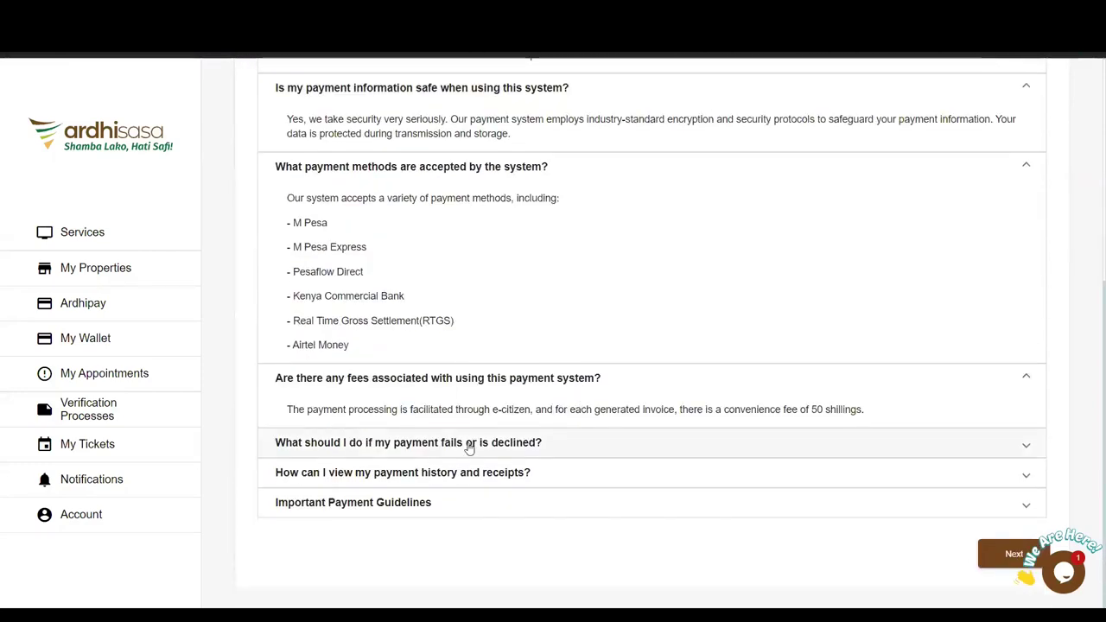
Expand the failed-payment, payment-history and payment-guidelines FAQs, then proceed to County Details.
left_click(469, 447)
left_click(473, 475)
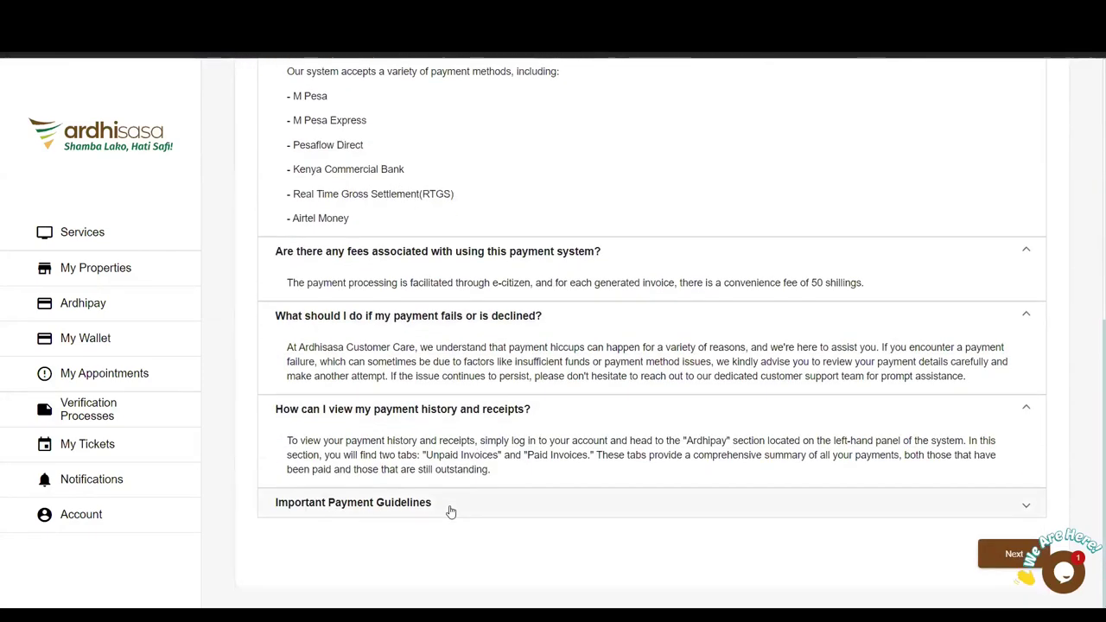
left_click(449, 506)
scroll(485, 438, "up", 6)
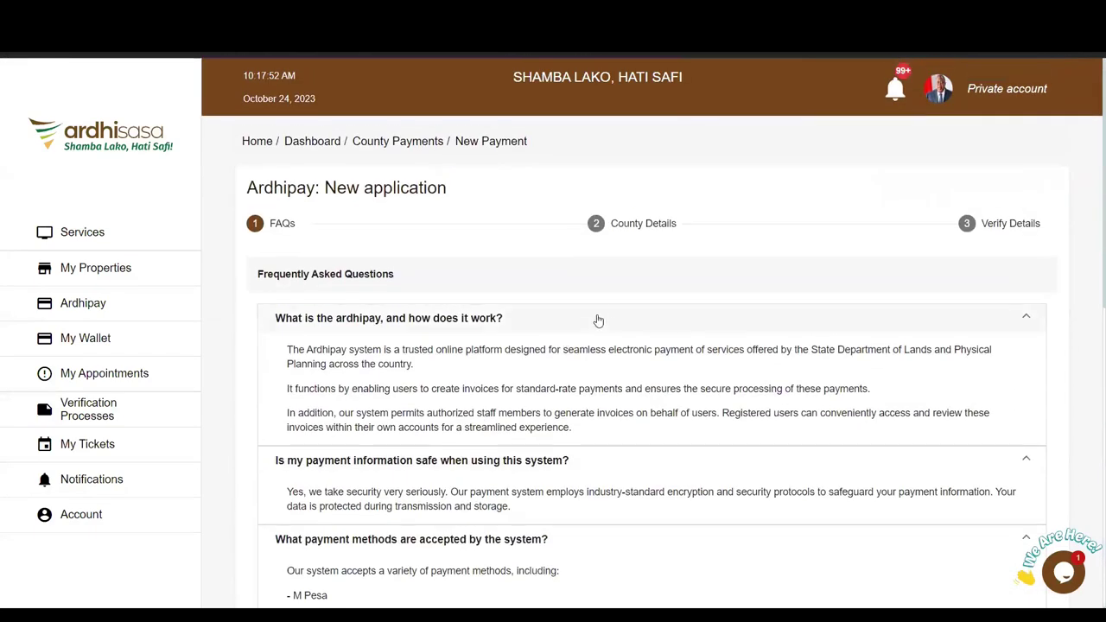
scroll(634, 328, "down", 6)
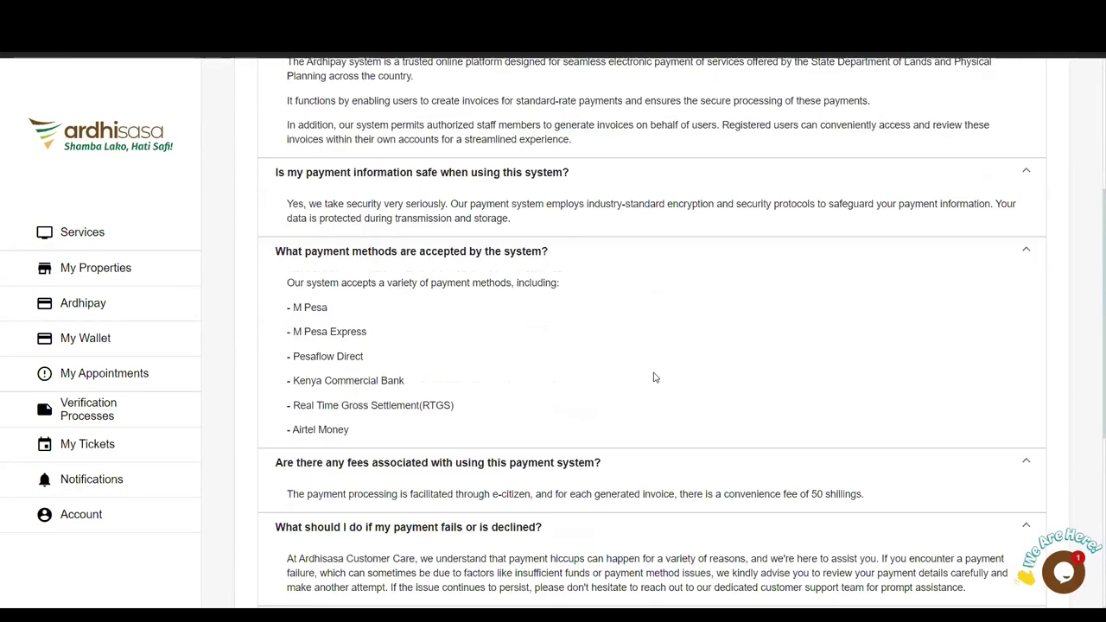
scroll(674, 357, "up", 6)
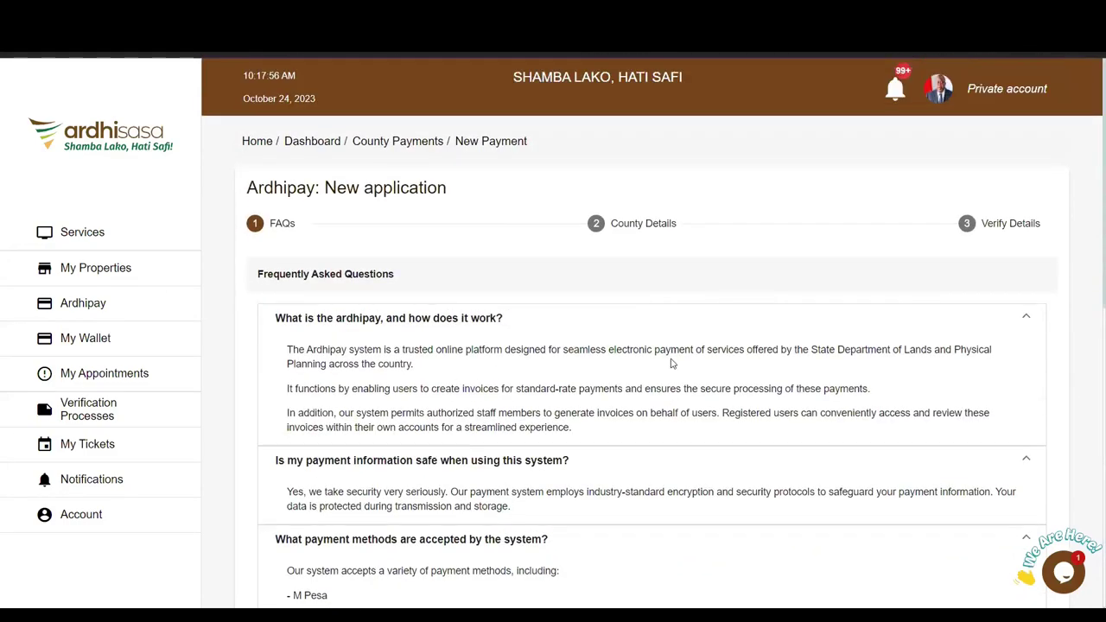
left_click(627, 238)
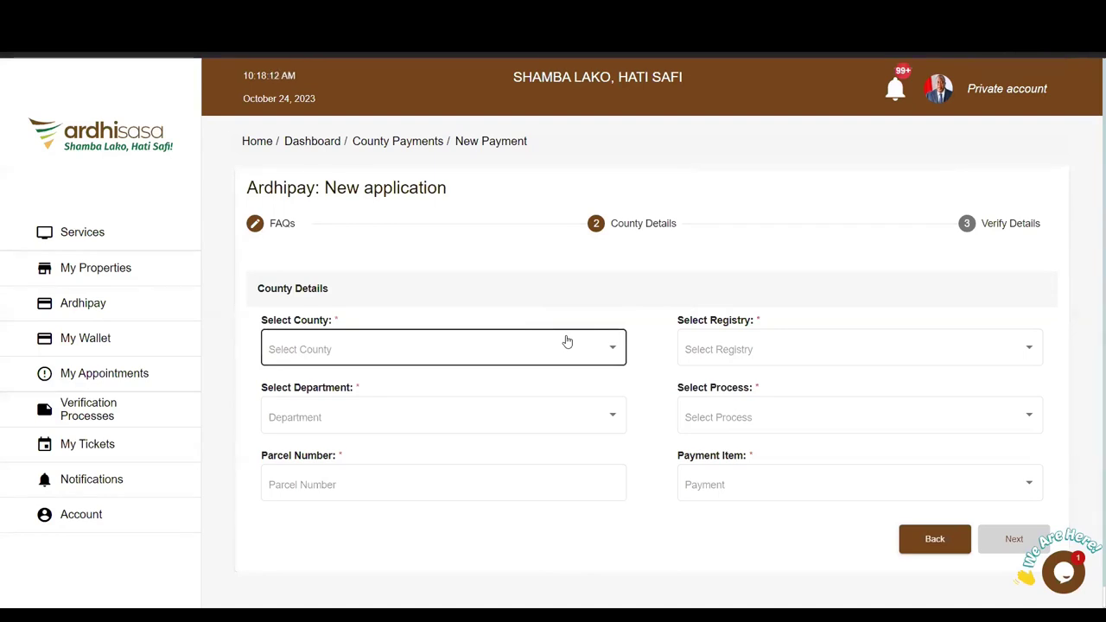
Set the application's county to Mombasa.
left_click(524, 348)
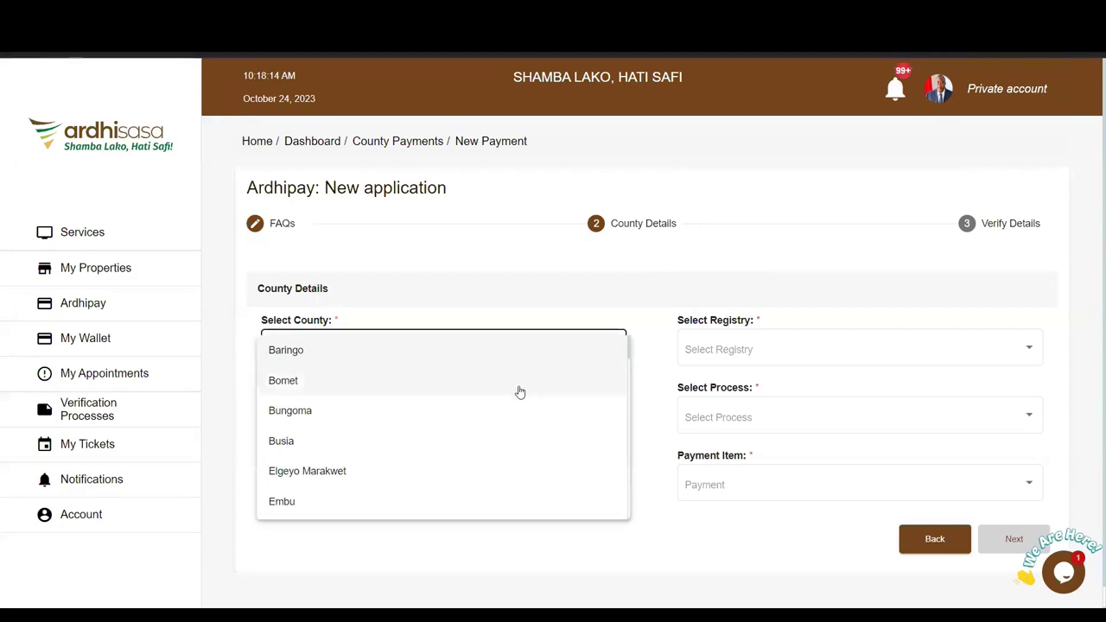
scroll(519, 392, "down", 5)
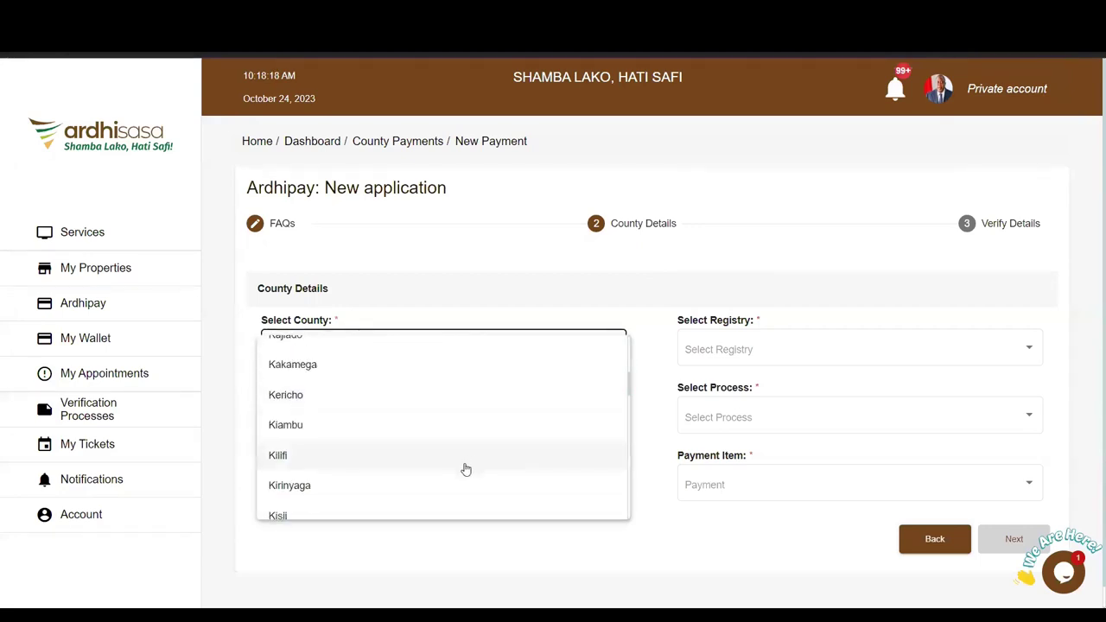
scroll(457, 467, "down", 6)
scroll(341, 480, "down", 1)
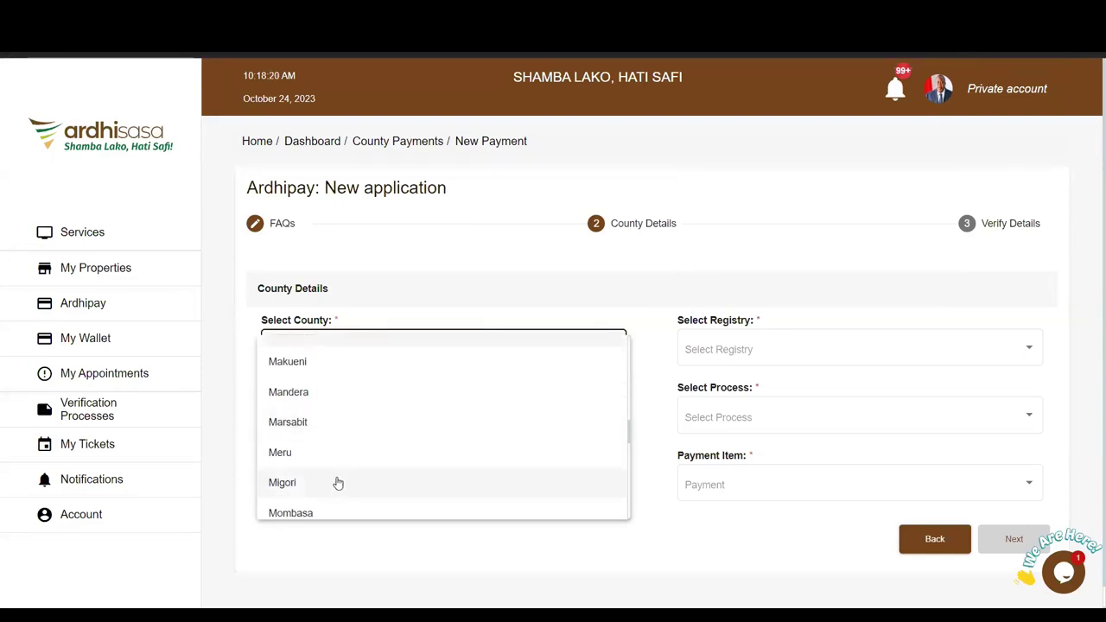
scroll(338, 483, "down", 3)
left_click(321, 399)
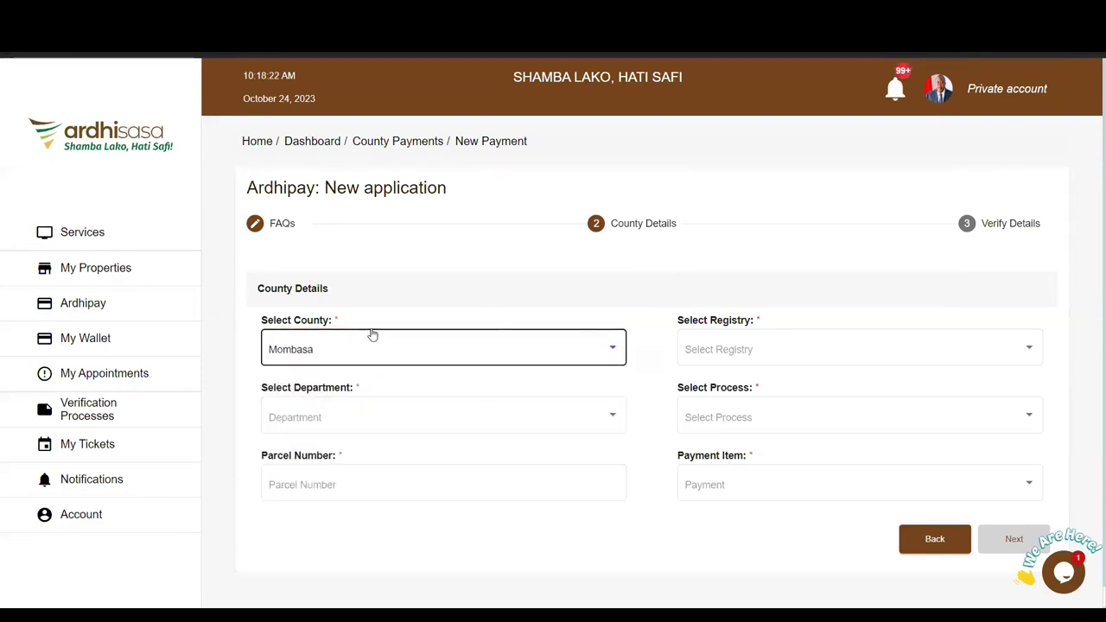
Set the registry to Mombasa.
left_click(800, 348)
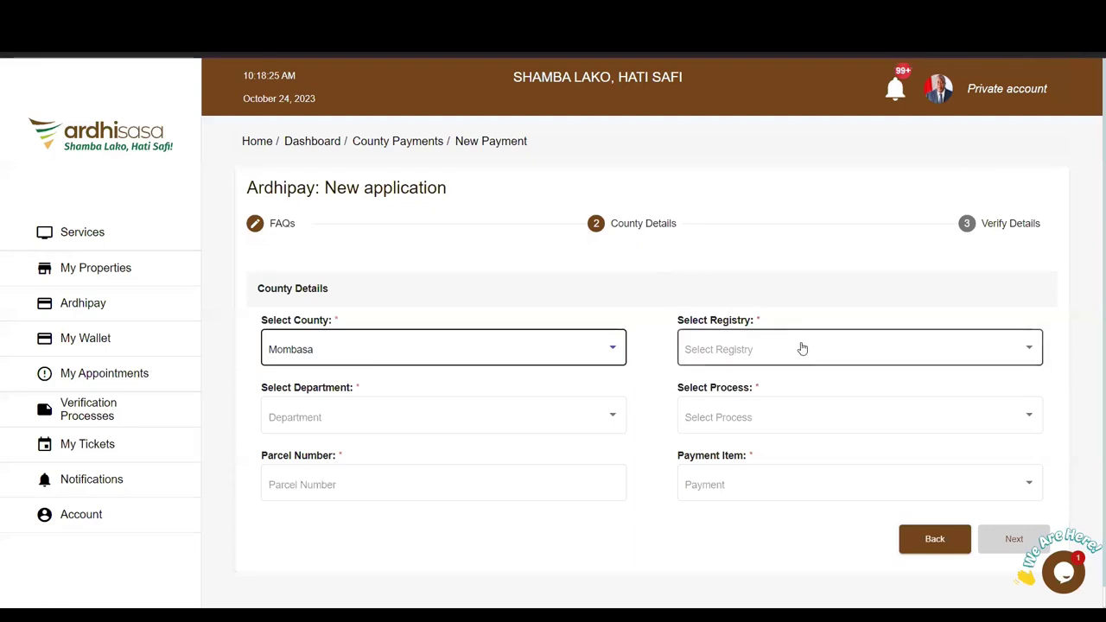
left_click(839, 318)
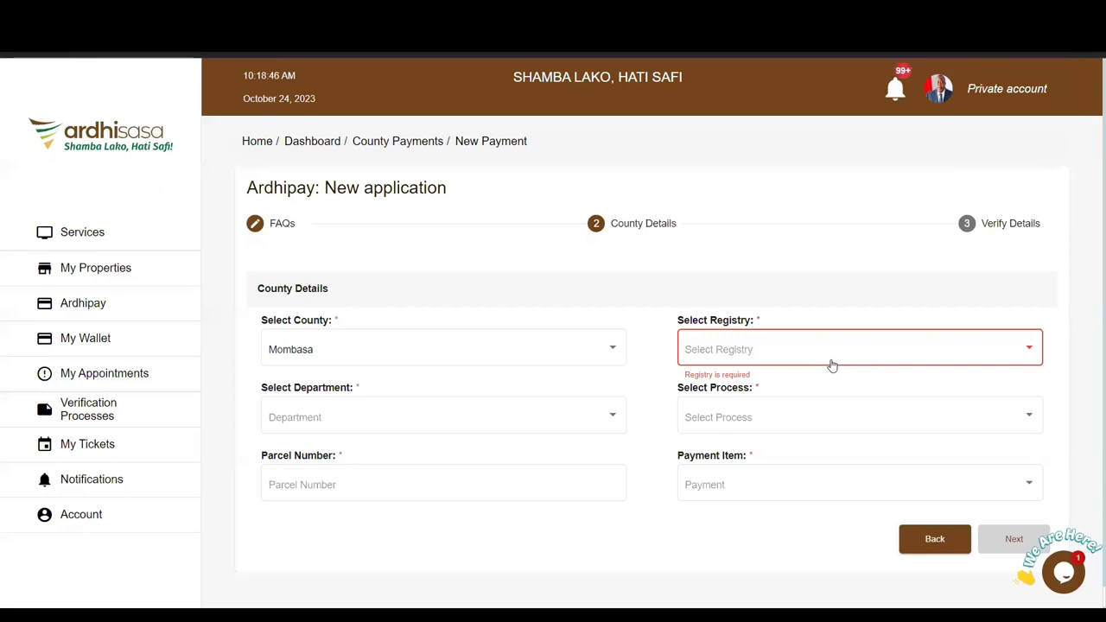
left_click(840, 356)
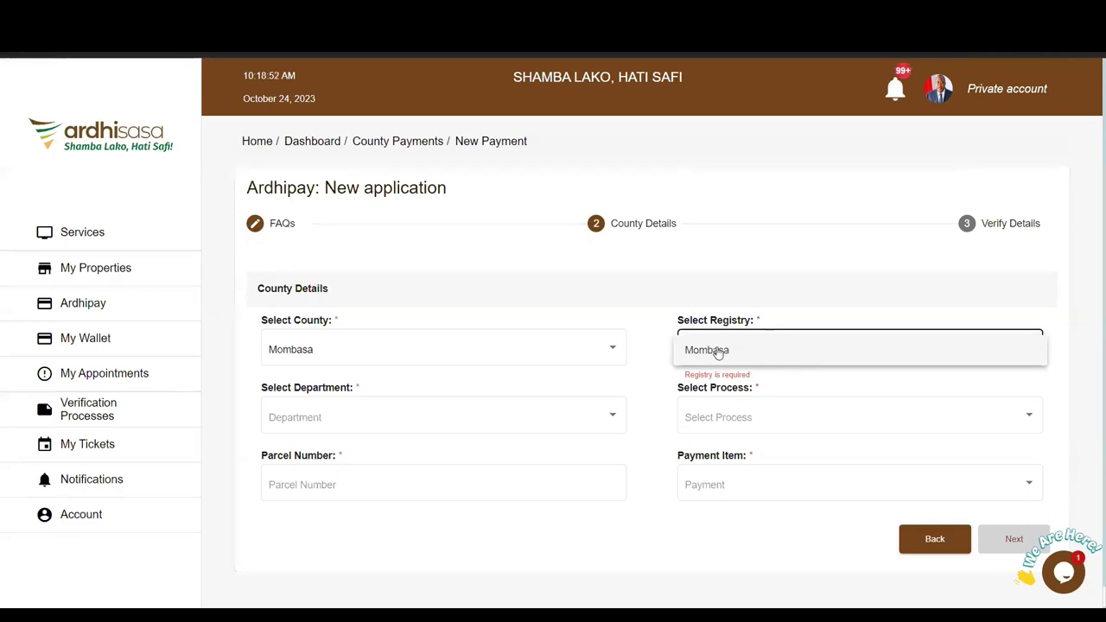
left_click(718, 353)
scroll(696, 371, "down", 1)
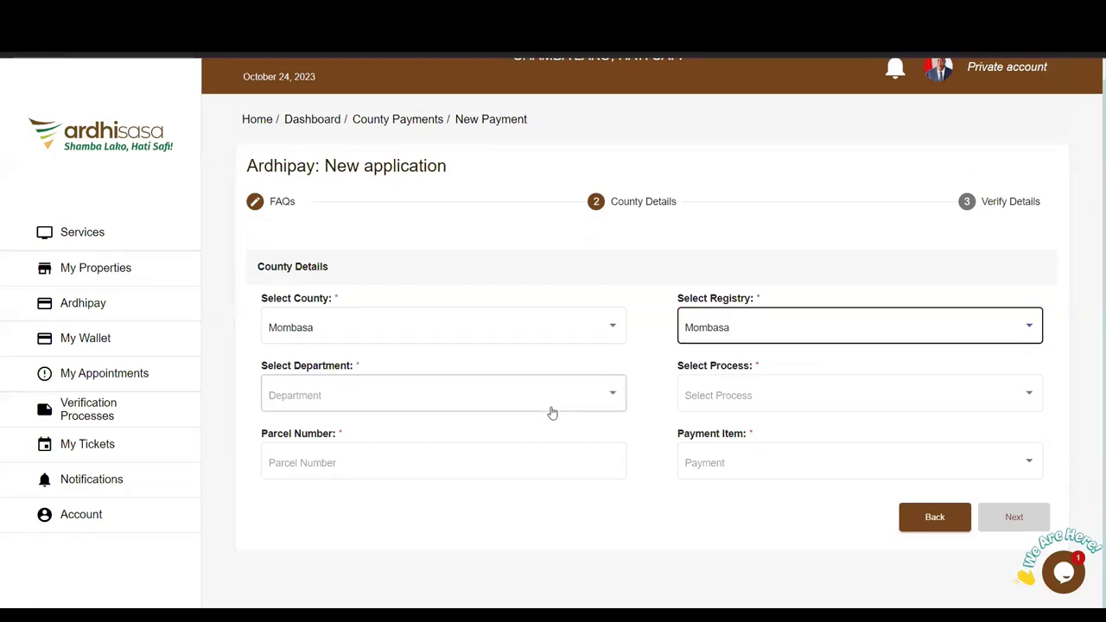
Choose Department Of Land Registration as department and Transfer as the process.
left_click(518, 397)
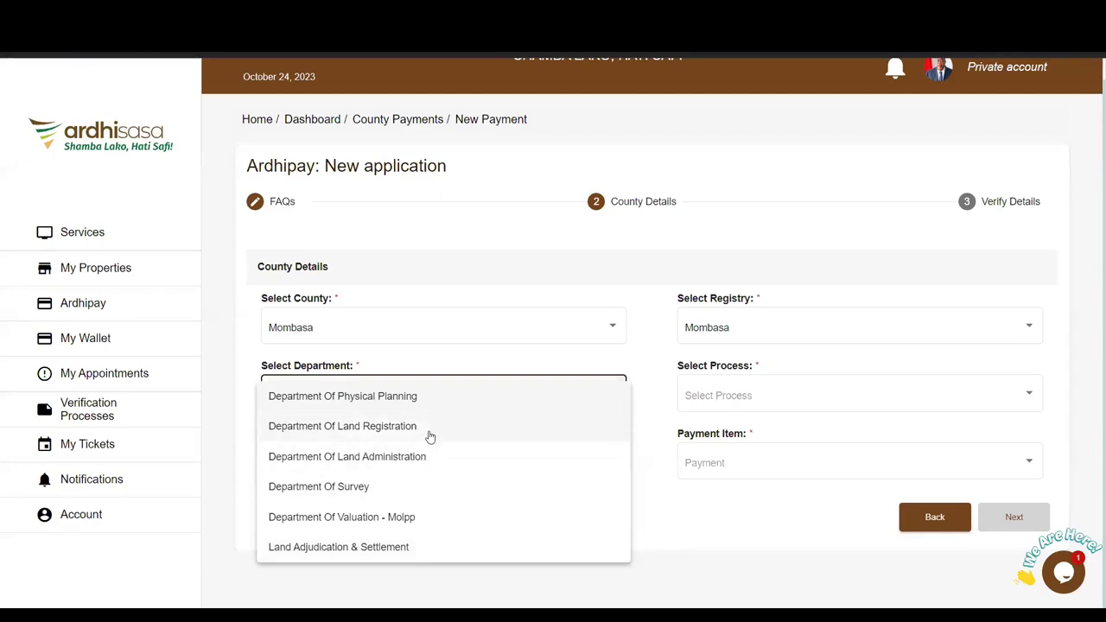
left_click(400, 428)
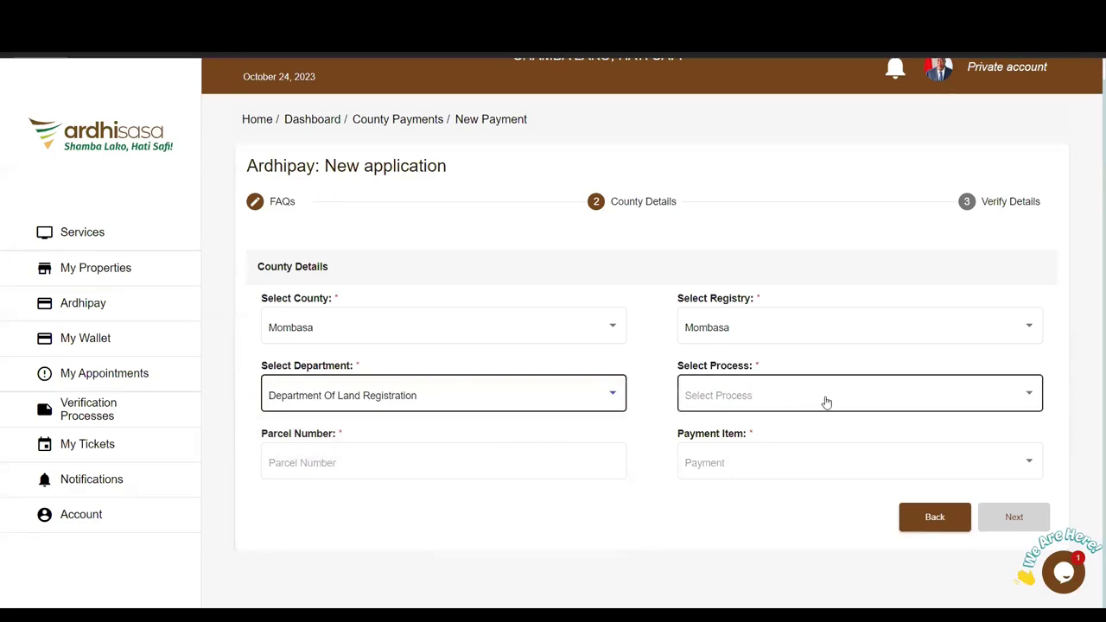
left_click(826, 401)
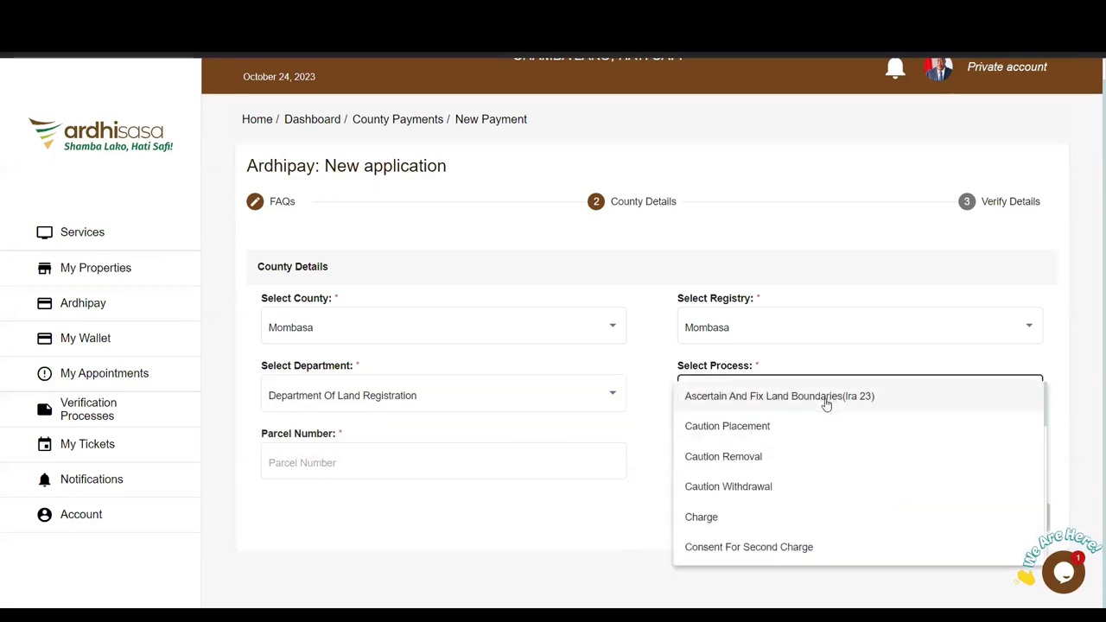
scroll(835, 449, "down", 10)
scroll(835, 450, "up", 5)
scroll(835, 451, "up", 4)
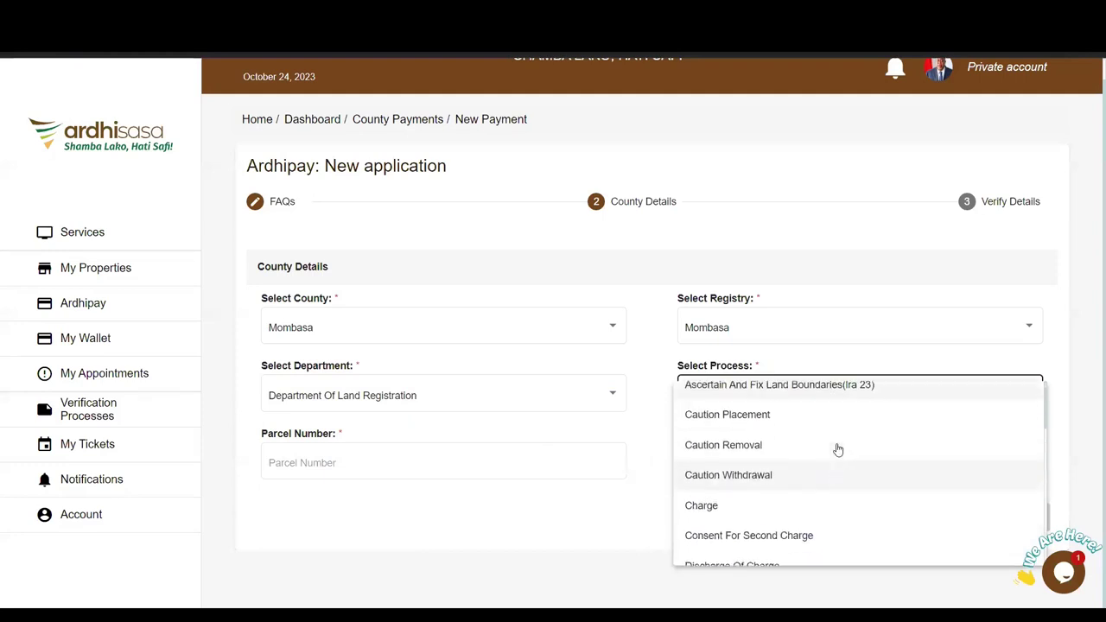
scroll(837, 449, "down", 8)
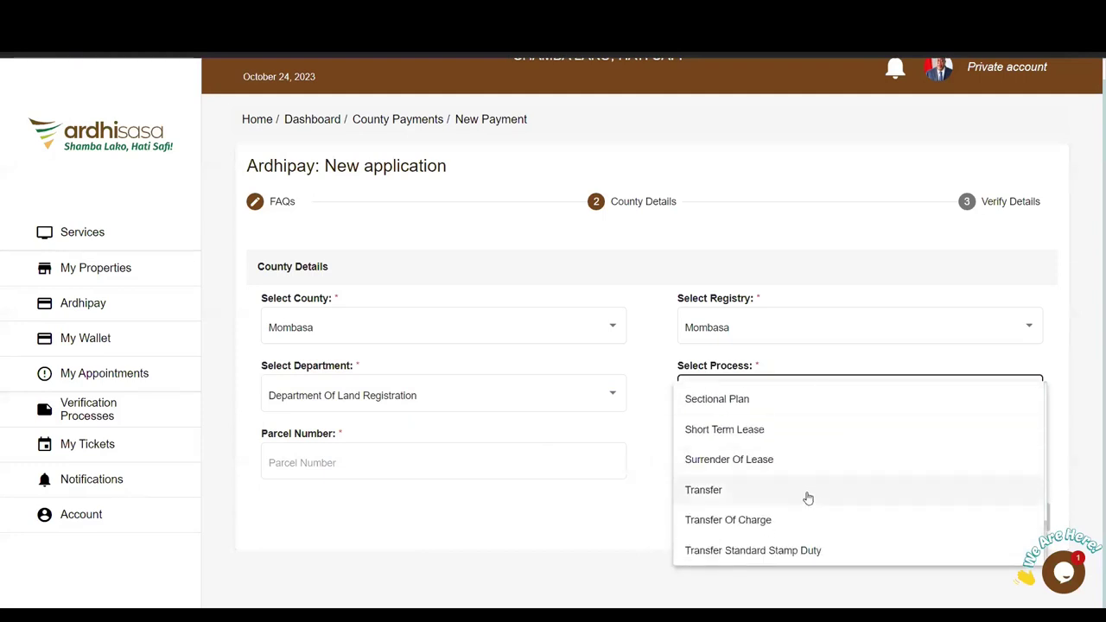
scroll(730, 491, "up", 2)
scroll(748, 489, "down", 2)
left_click(736, 498)
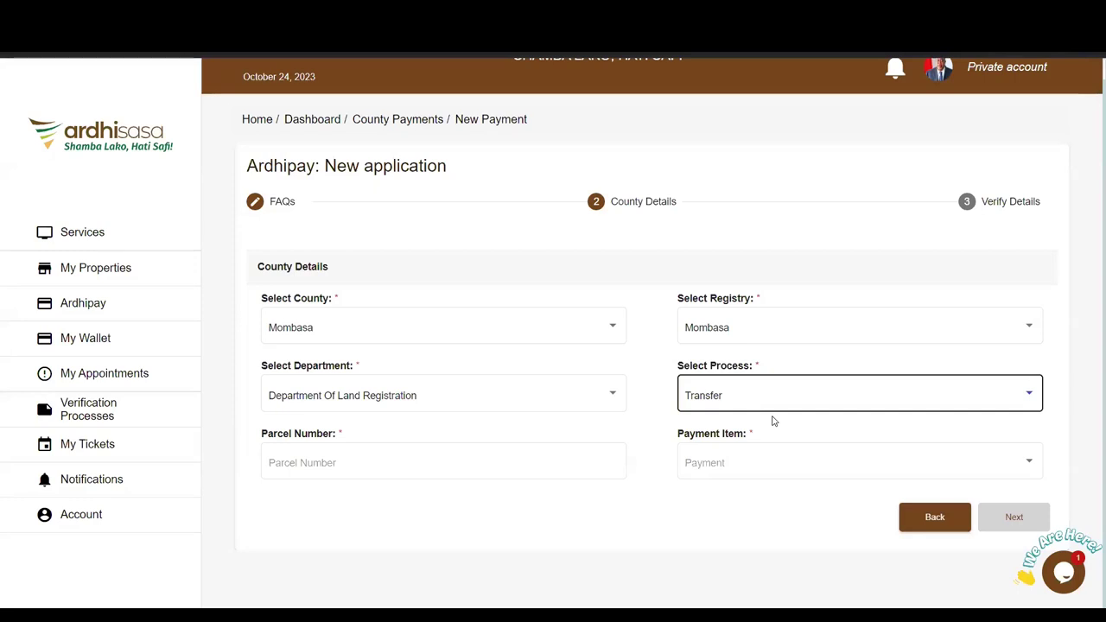
Briefly switch the process to Transfer Of Charge, then set it back to Transfer.
left_click(796, 402)
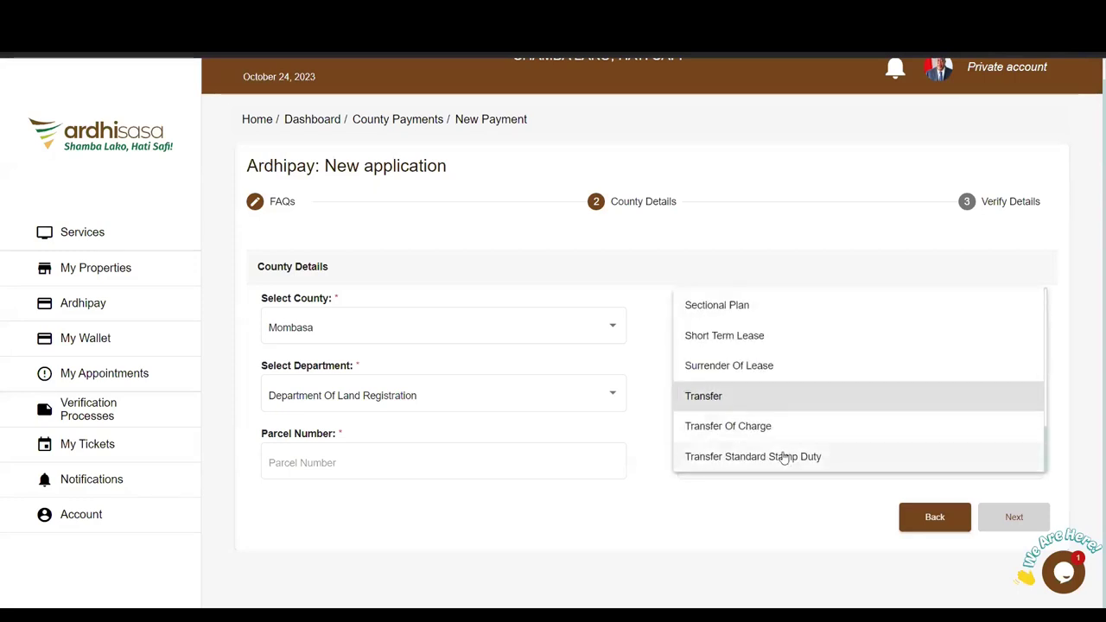
scroll(778, 435, "up", 5)
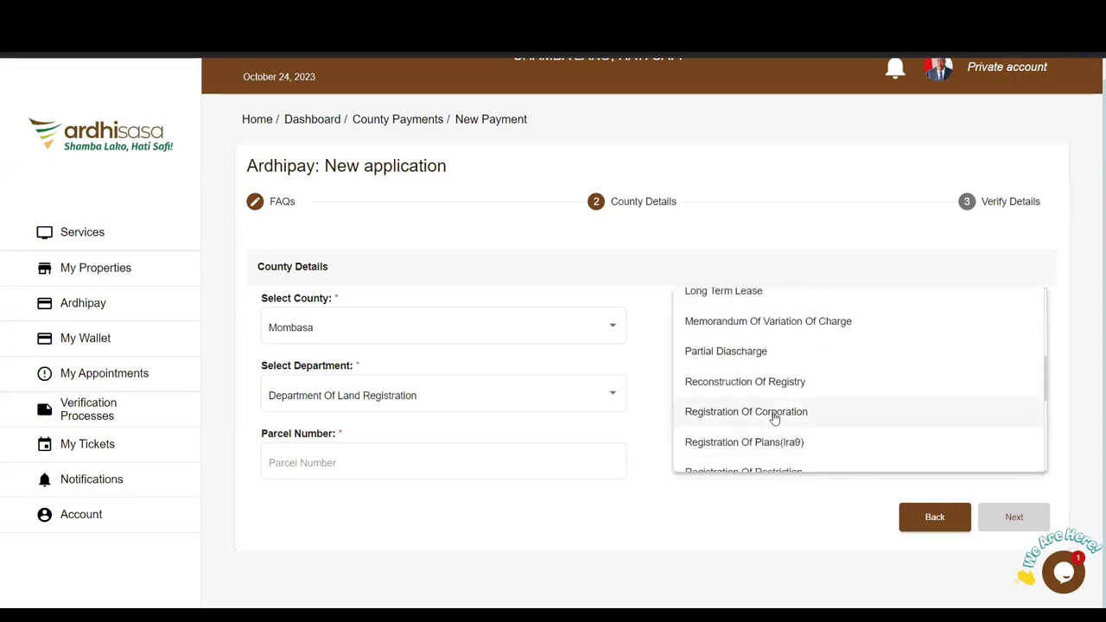
scroll(775, 418, "down", 4)
scroll(772, 425, "down", 1)
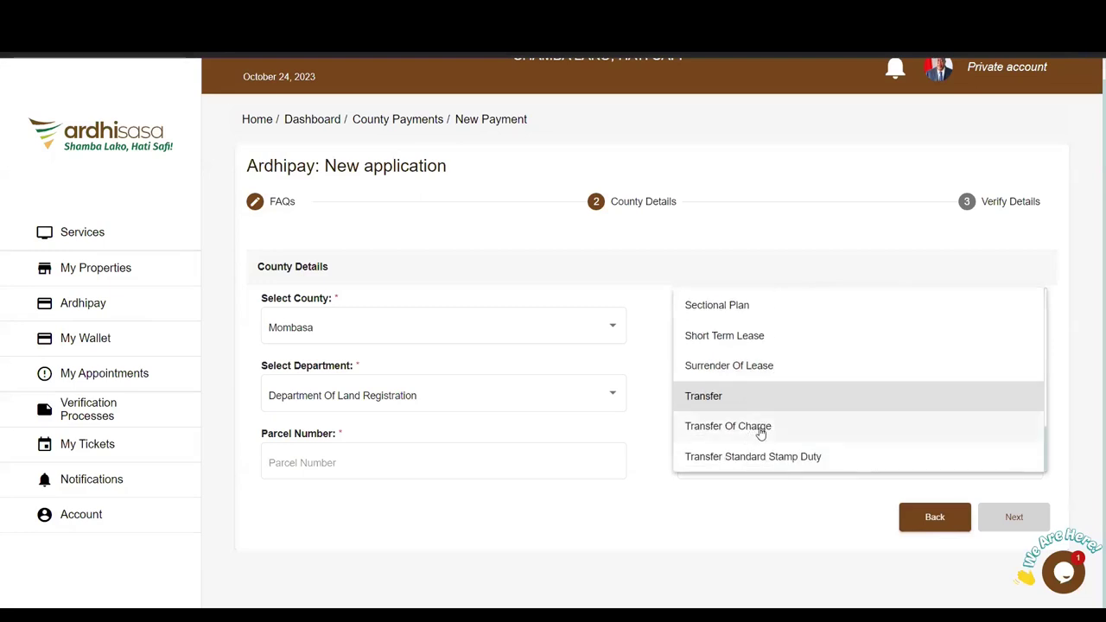
left_click(760, 426)
left_click(782, 404)
scroll(784, 413, "up", 5)
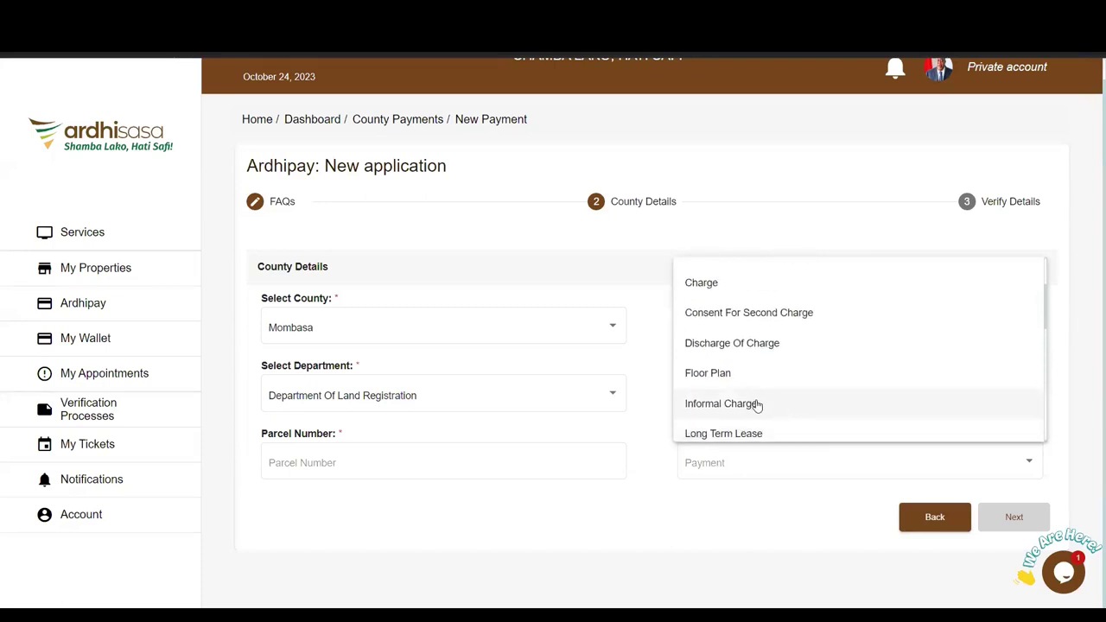
scroll(770, 409, "down", 5)
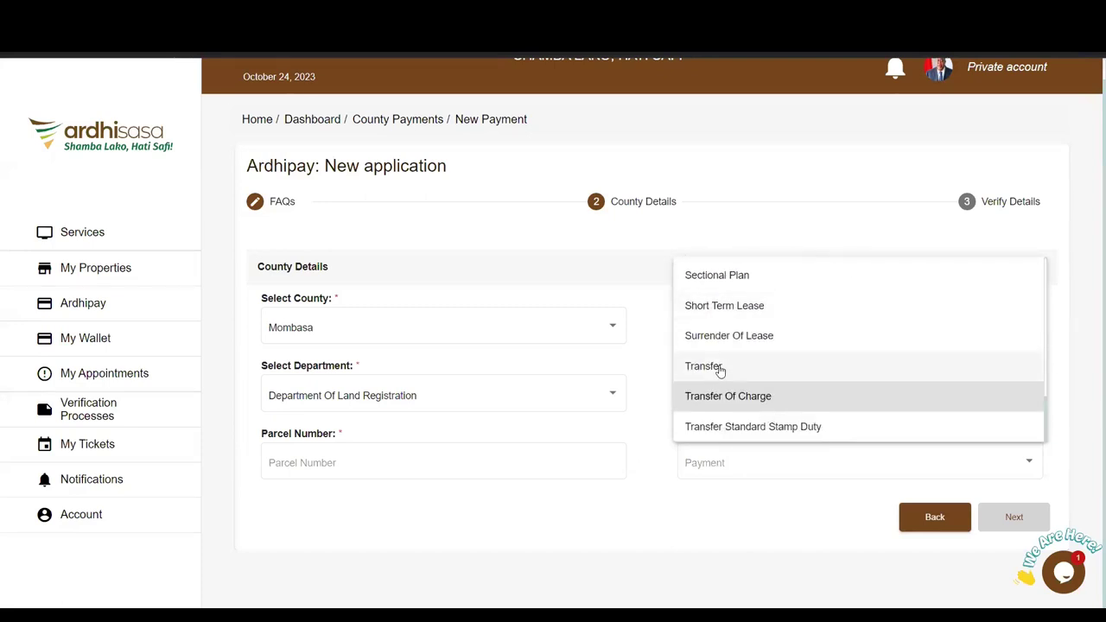
left_click(718, 368)
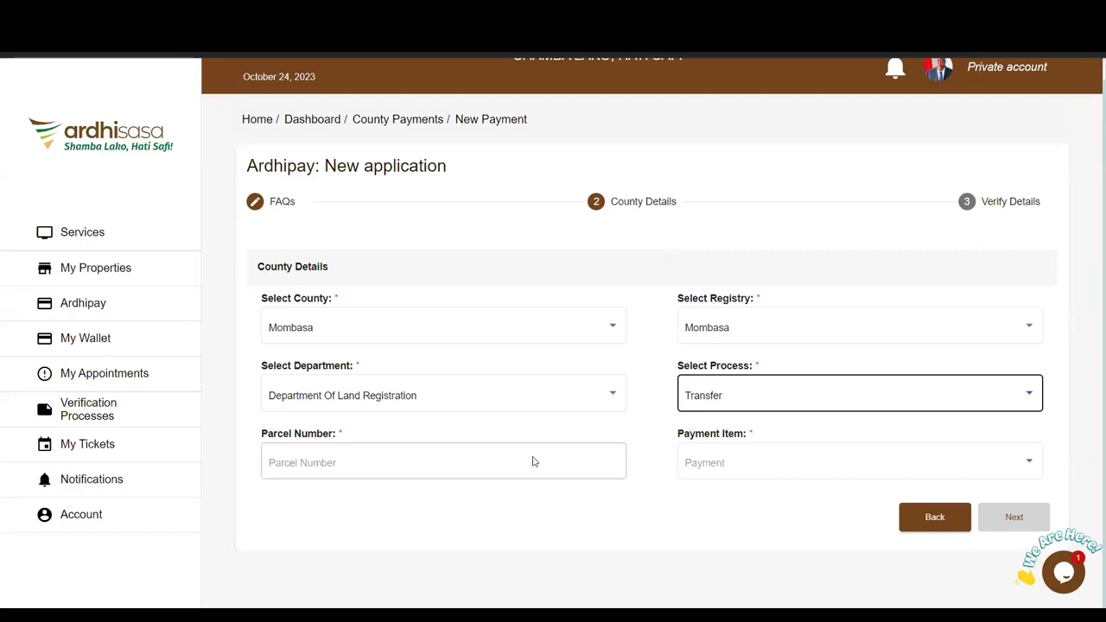
Enter the MOMBASA/BLOCK parcel number in the Parcel Number field.
left_click(488, 462)
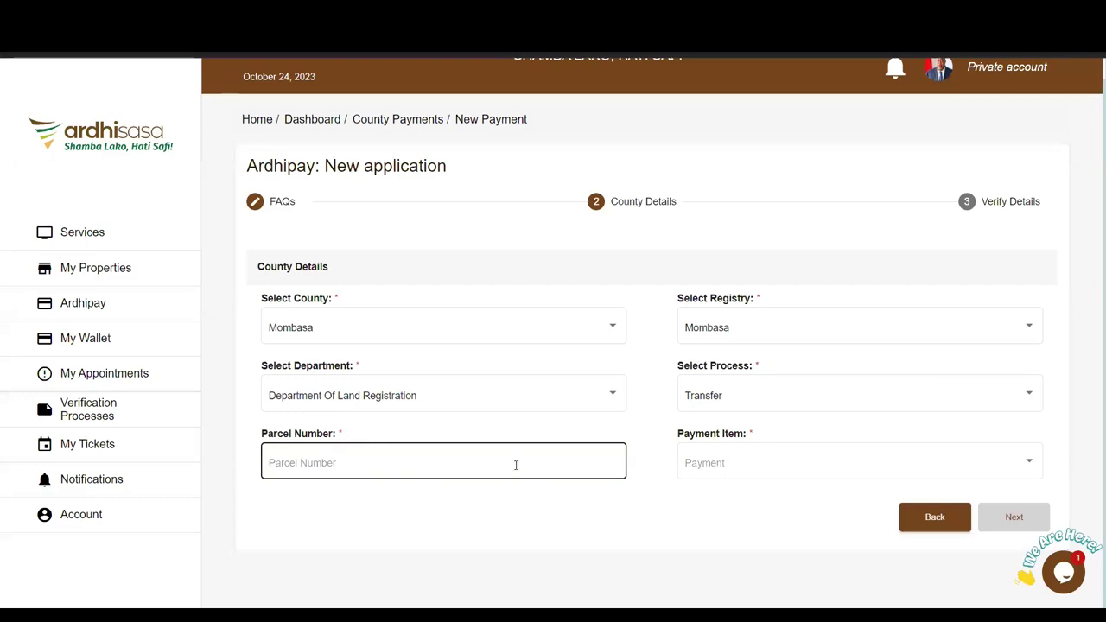
scroll(726, 497, "up", 1)
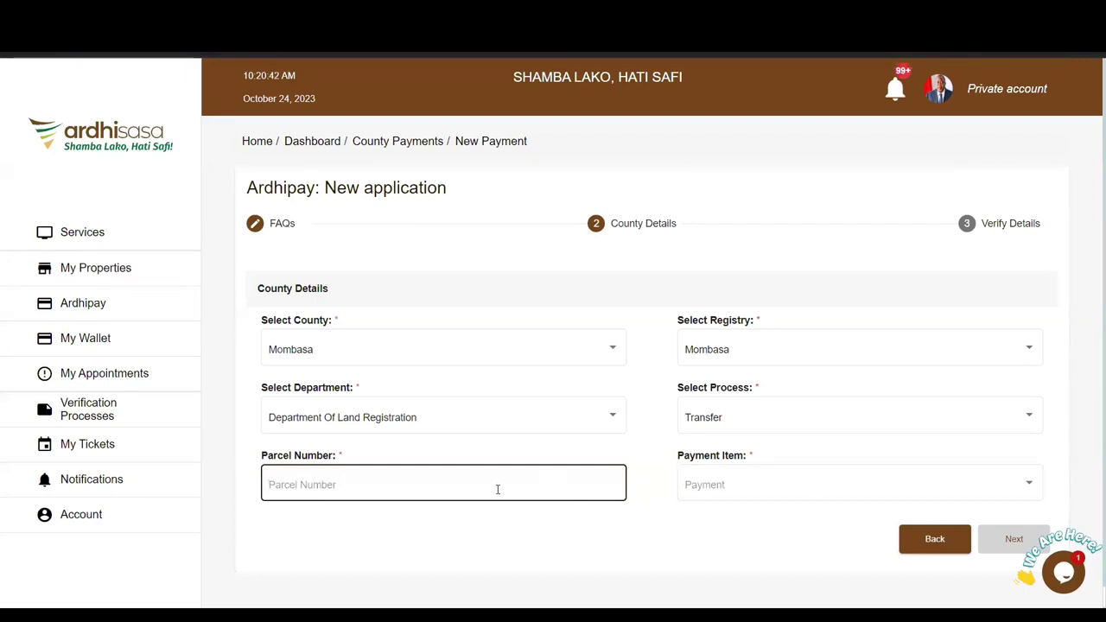
scroll(499, 489, "down", 1)
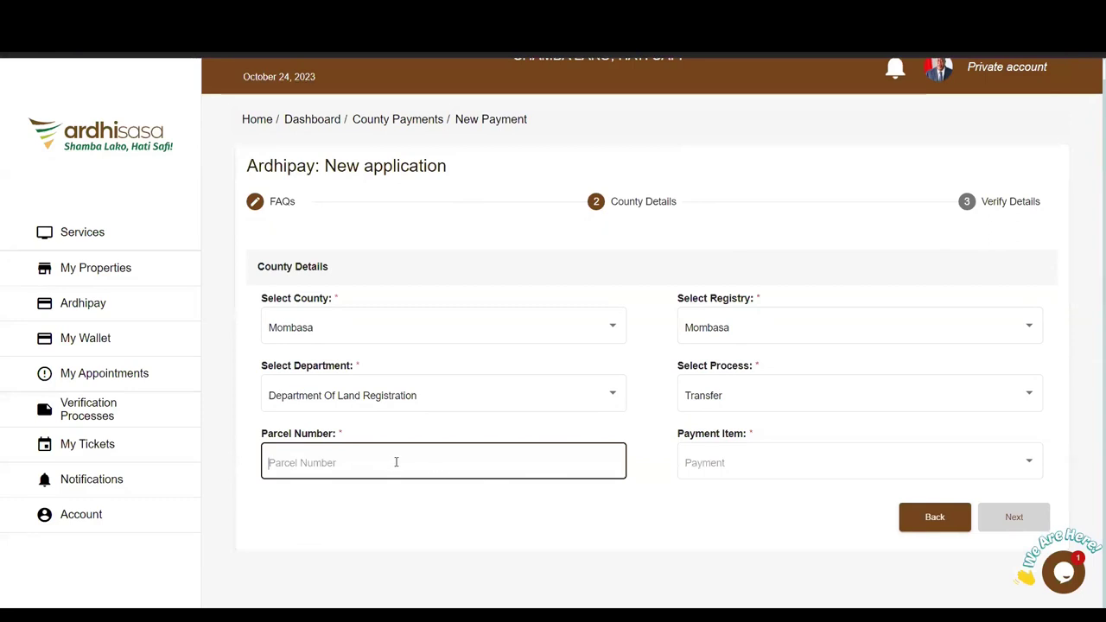
type("MO")
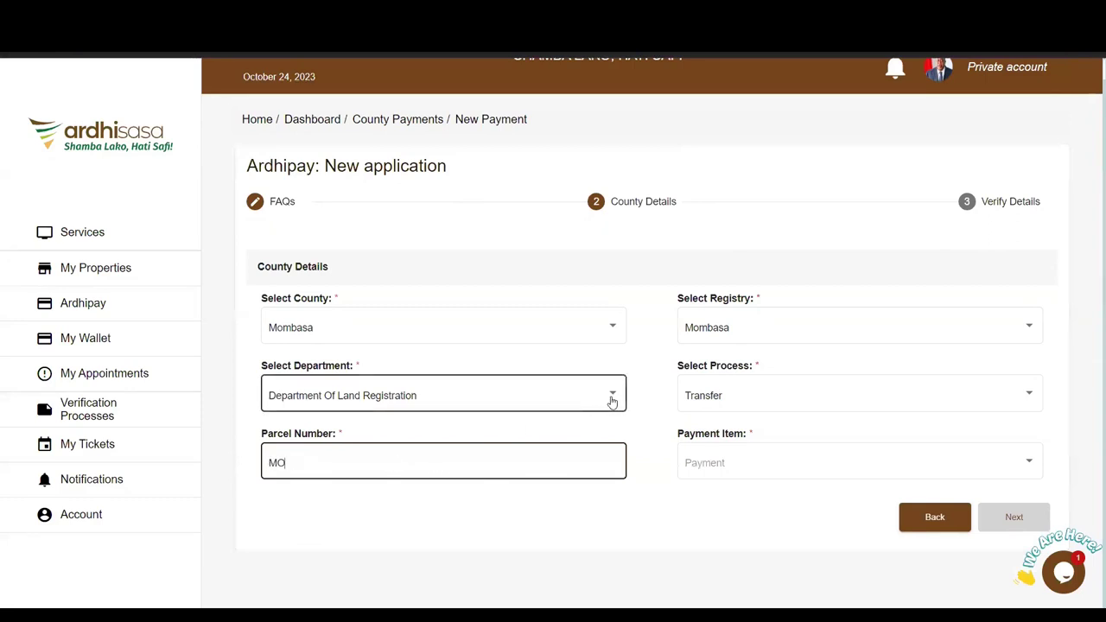
type("MBASA/BLO")
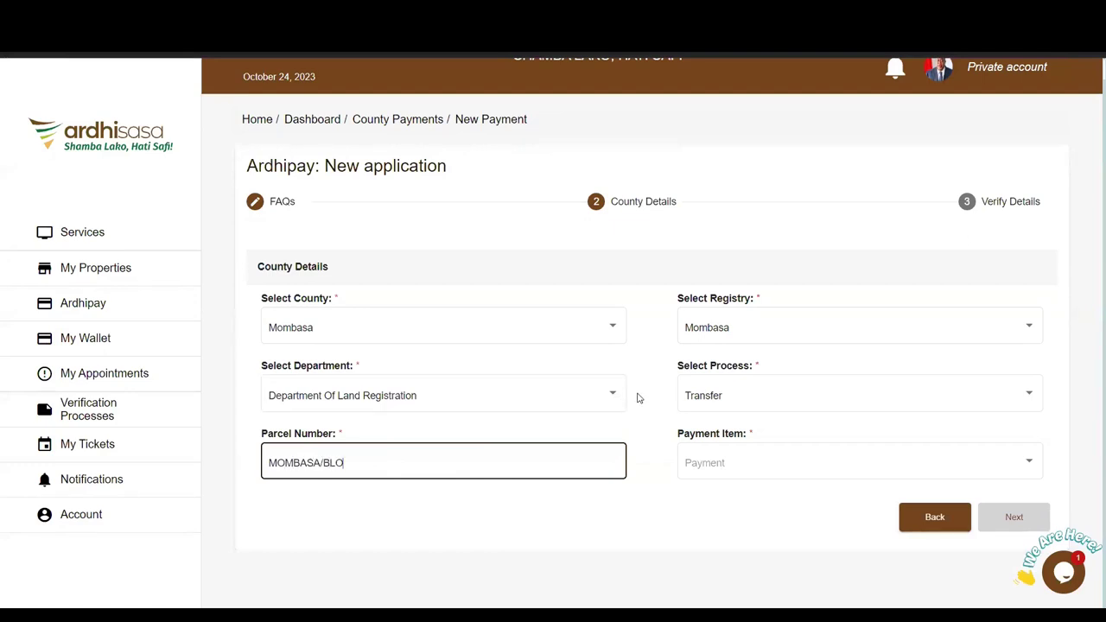
type("CK")
key("BackSpace")
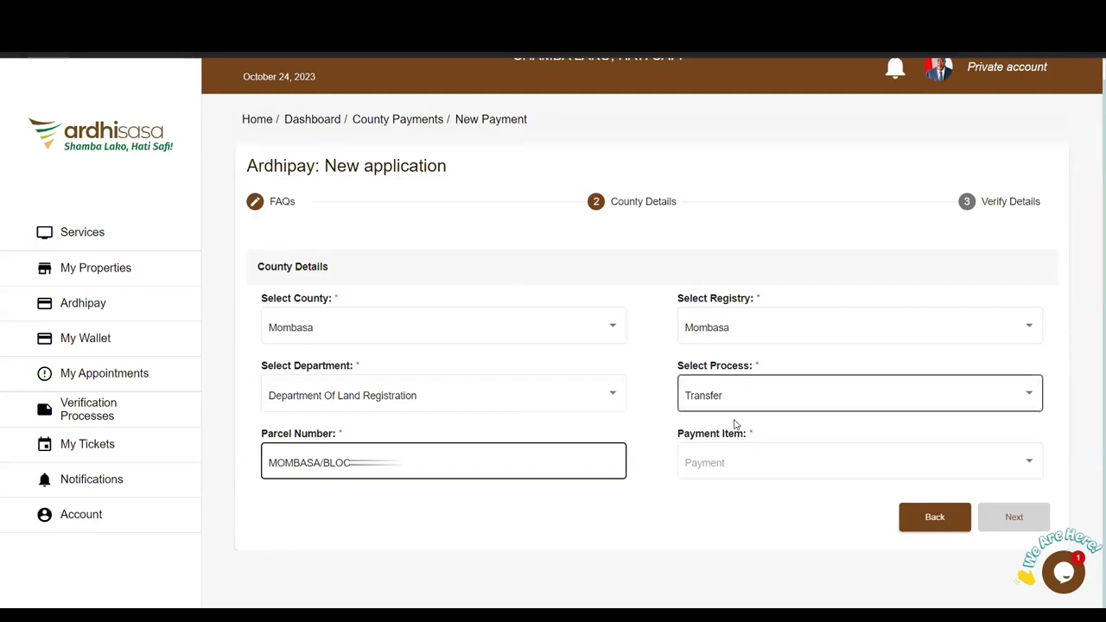
Select Transfer Fee as the payment item, dismiss the chat panel, and continue to Verify Details.
left_click(750, 463)
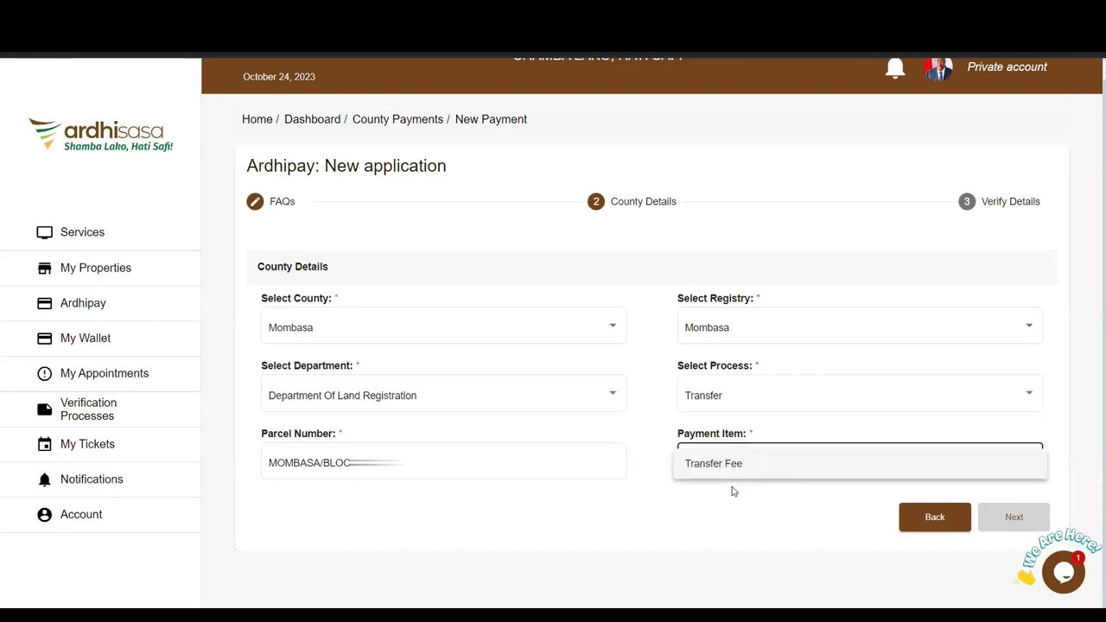
left_click(712, 466)
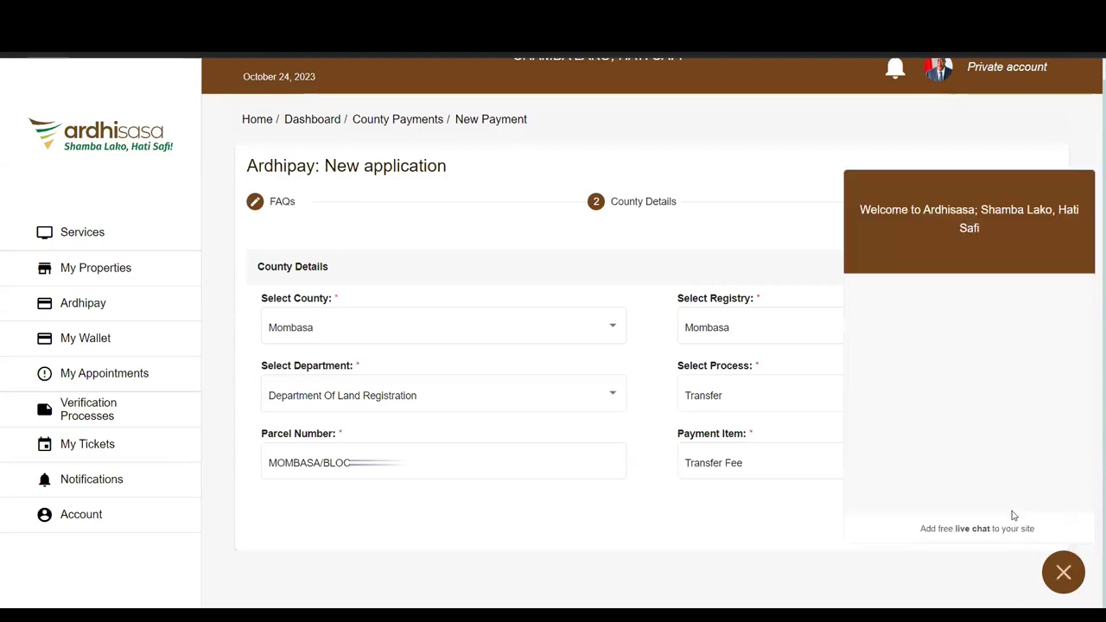
left_click(1062, 572)
left_click(992, 521)
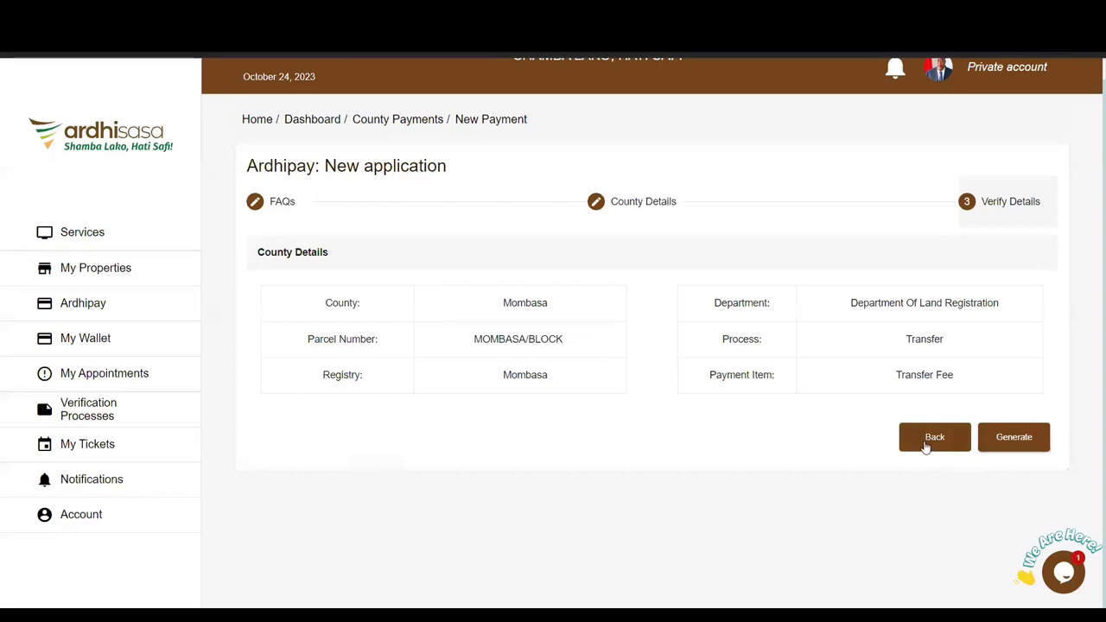
Generate the Transfer Fee invoice from the Verify Details summary and confirm with Yes.
left_click(925, 445)
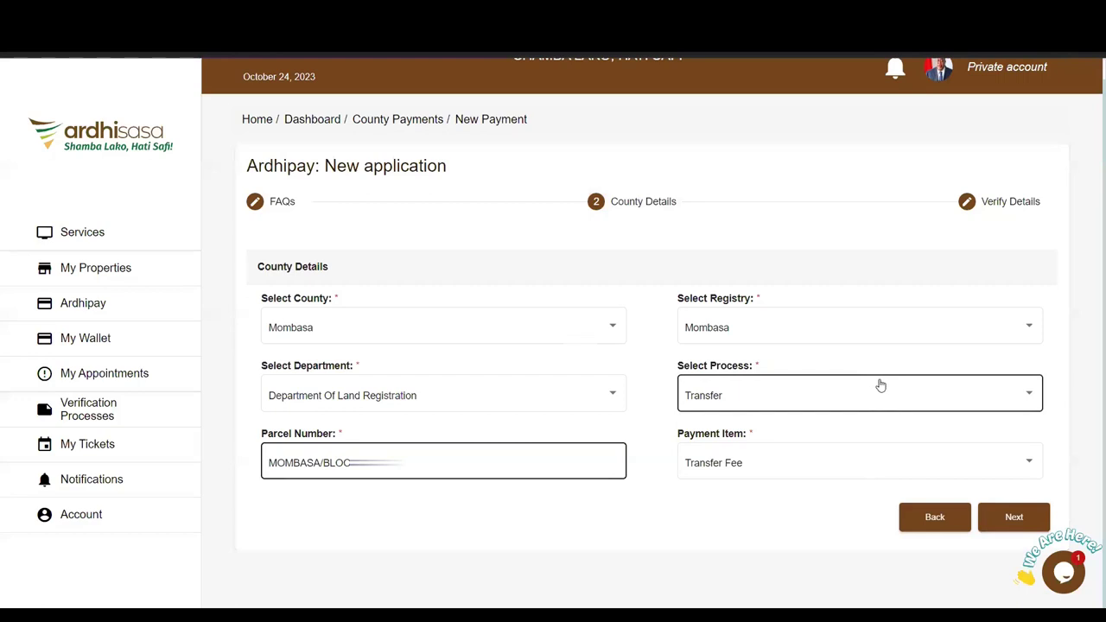
left_click(1005, 522)
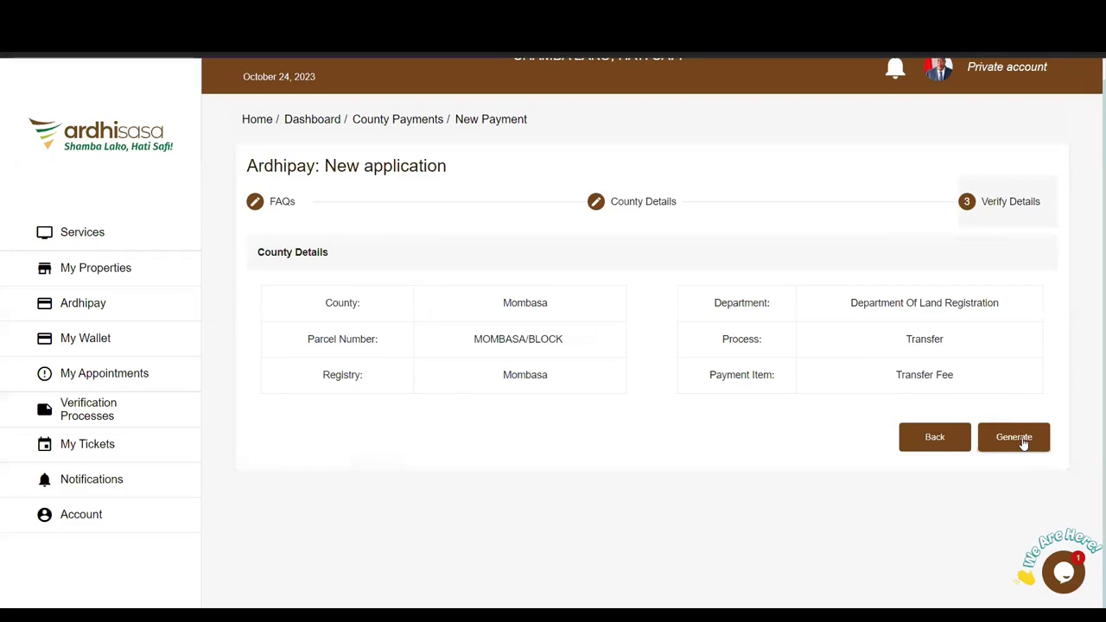
left_click(1013, 446)
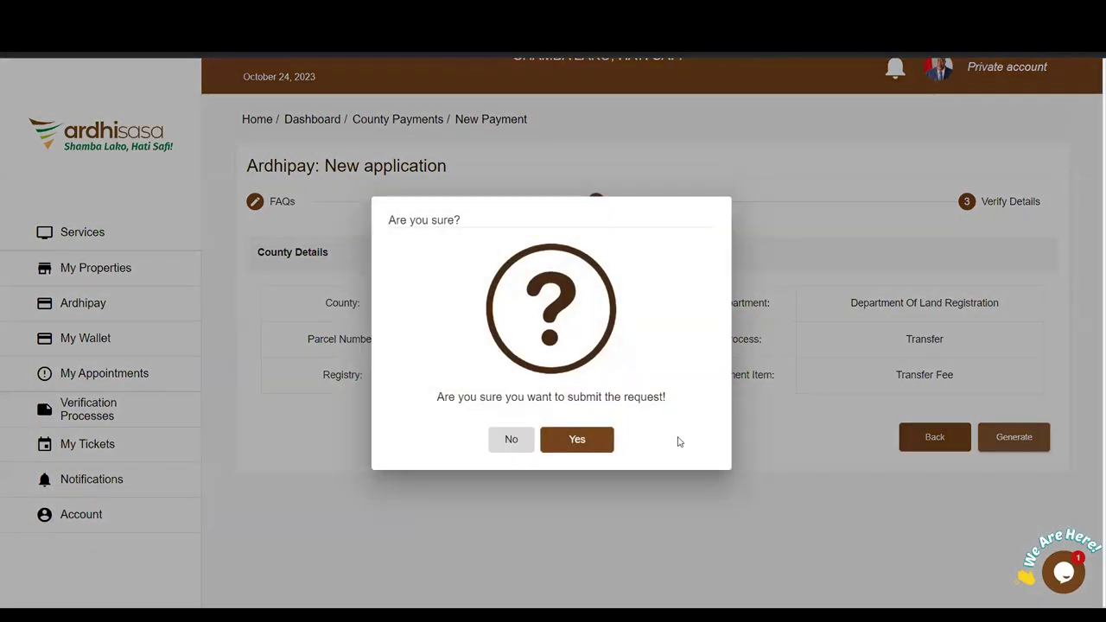
left_click(584, 444)
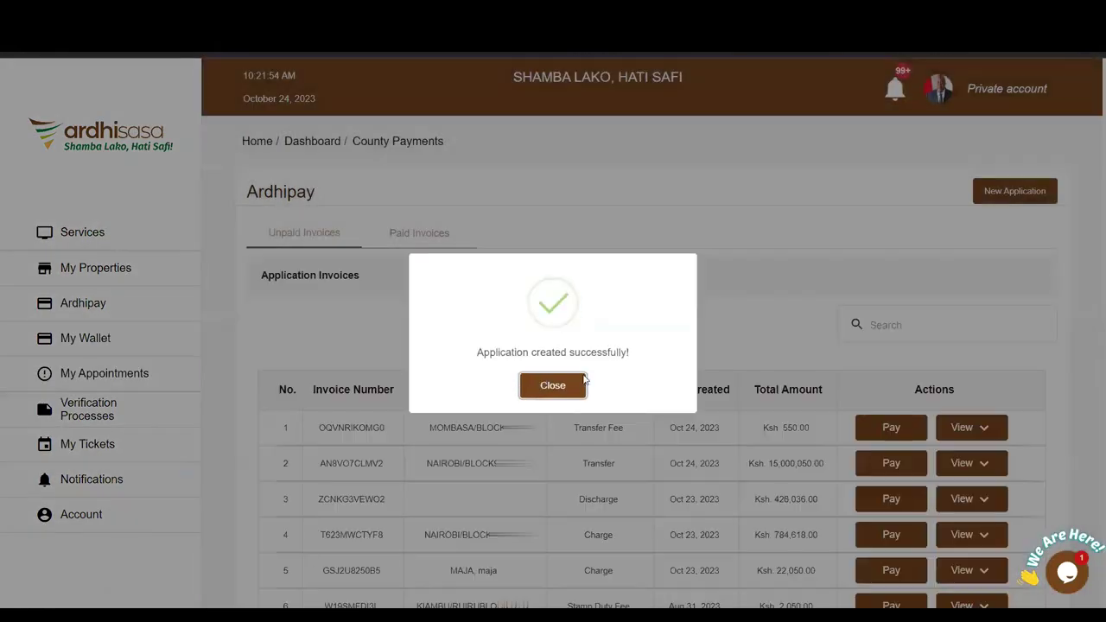
Close the success message and scroll the six unpaid invoices, led by the Ksh. 550.00 Transfer Fee.
left_click(569, 386)
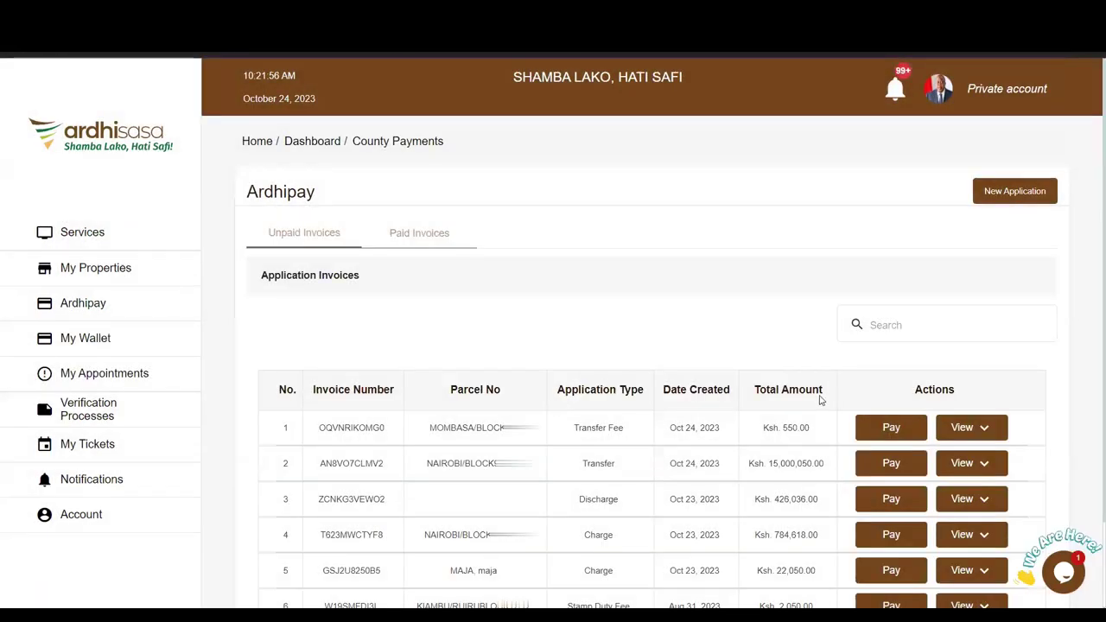
scroll(860, 413, "down", 1)
scroll(850, 403, "up", 1)
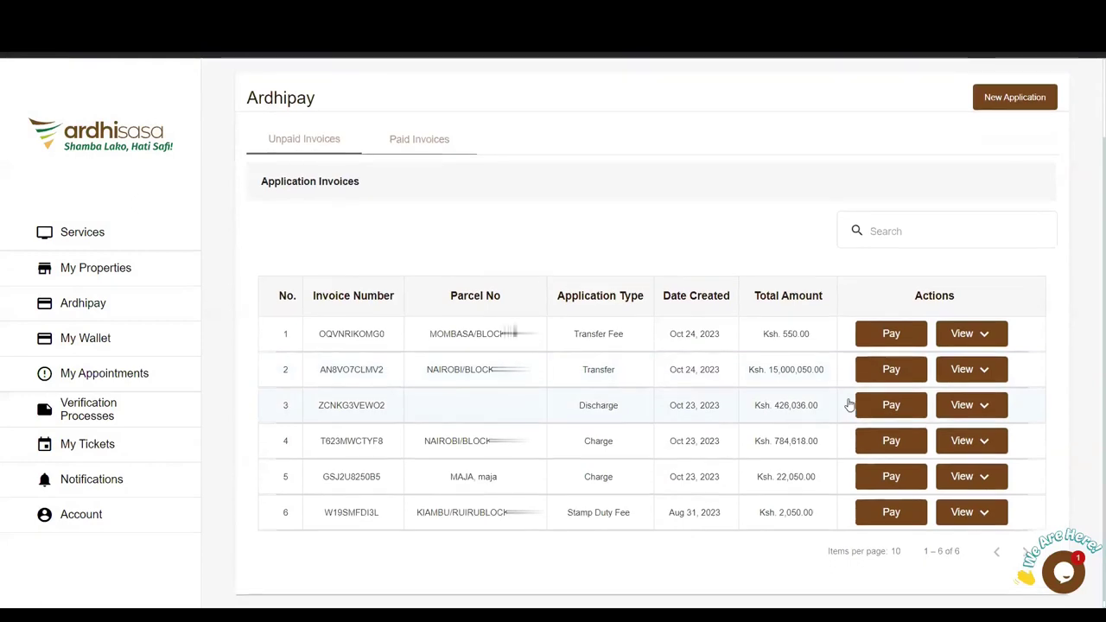
scroll(843, 413, "down", 1)
scroll(821, 416, "up", 1)
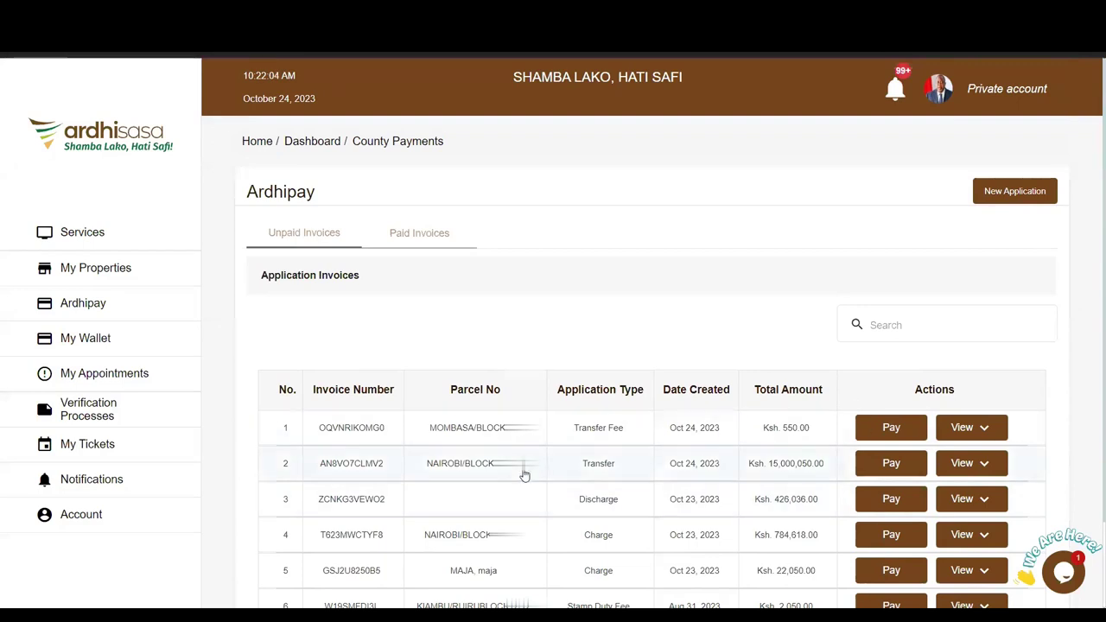
scroll(802, 427, "down", 1)
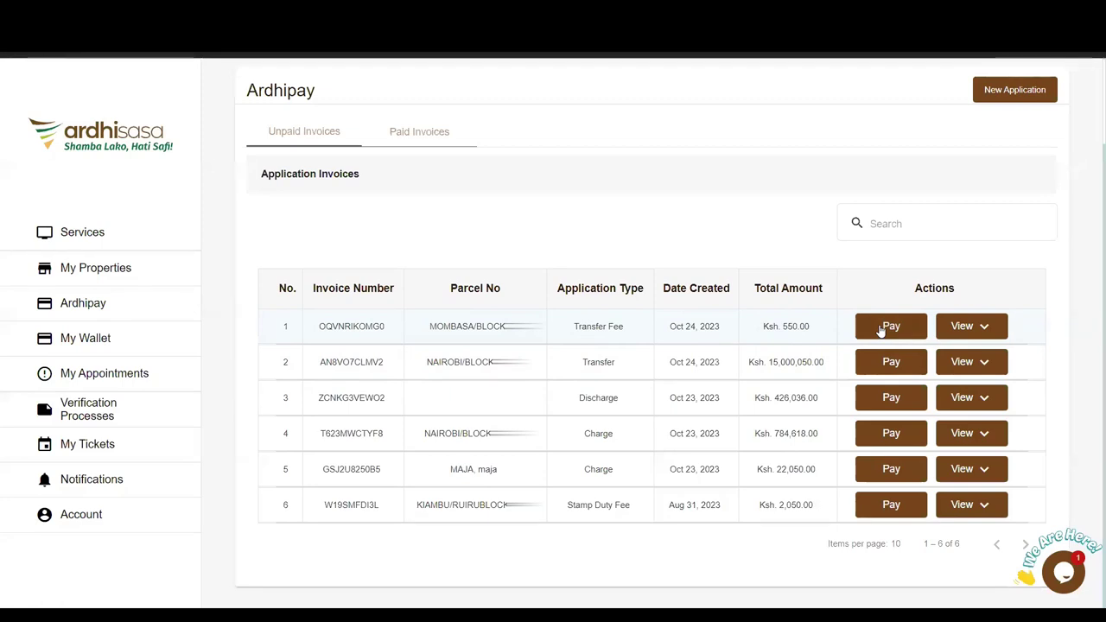
left_click(971, 325)
left_click(967, 360)
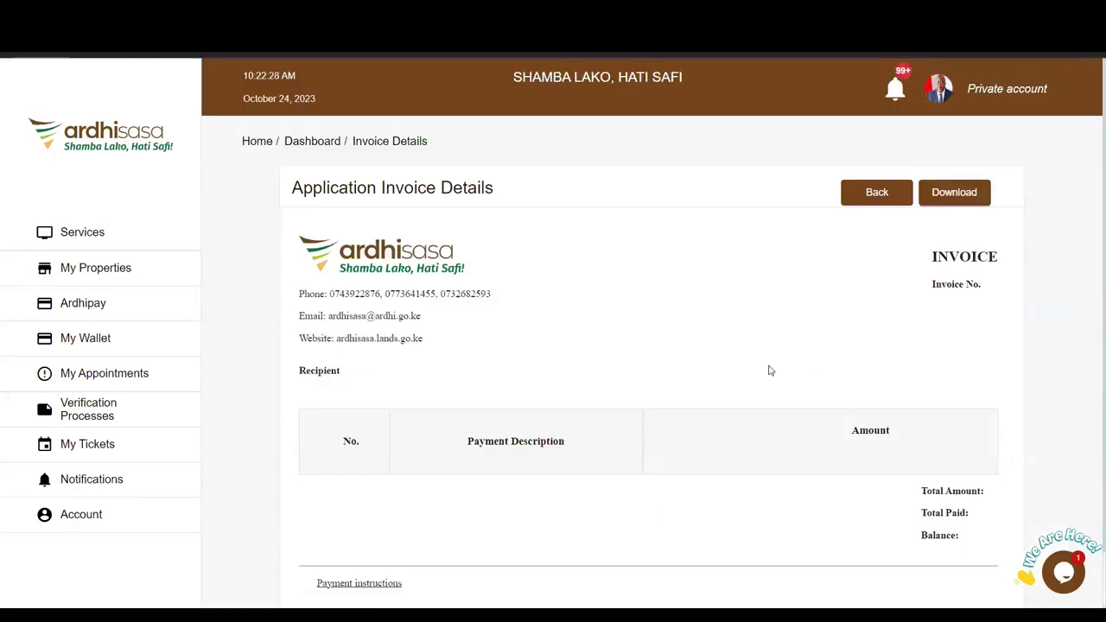
scroll(778, 368, "down", 1)
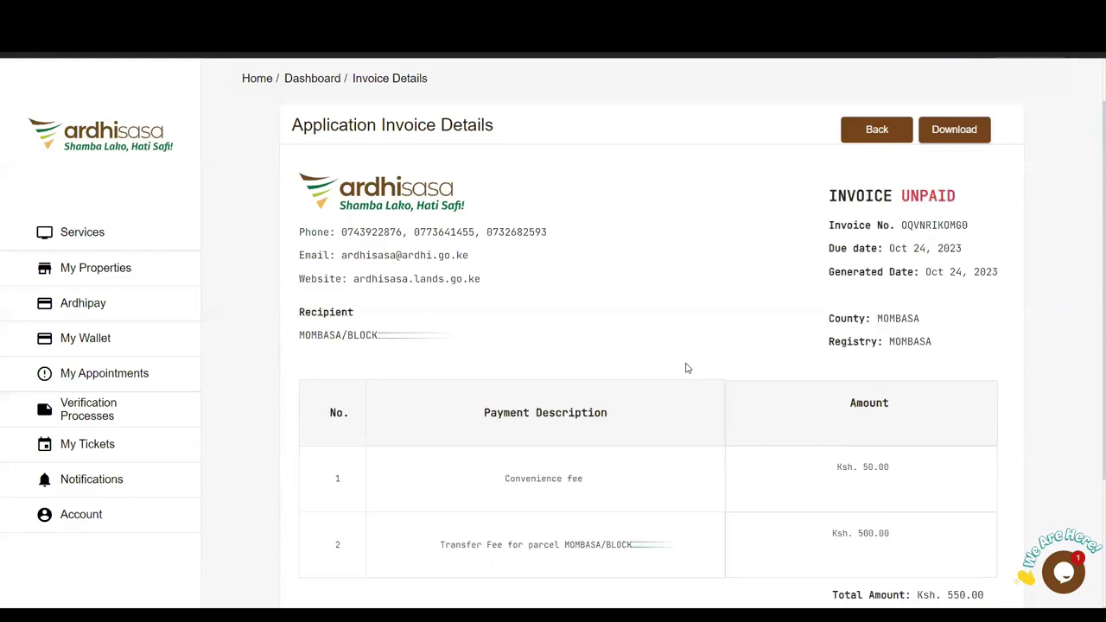
scroll(842, 333, "down", 1)
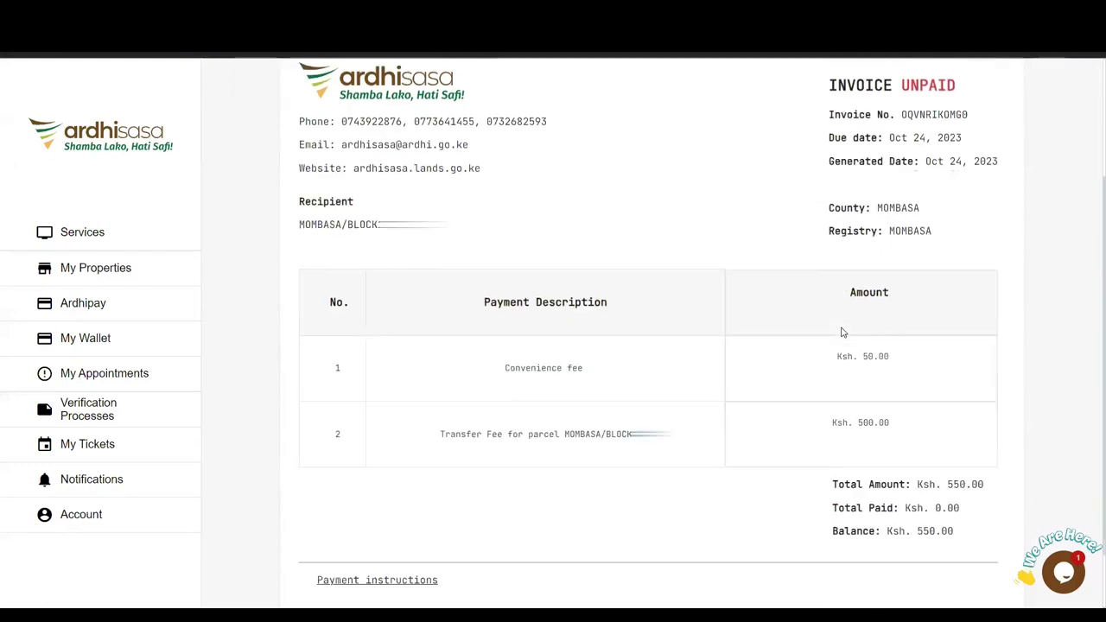
double_click(341, 197)
triple_click(360, 217)
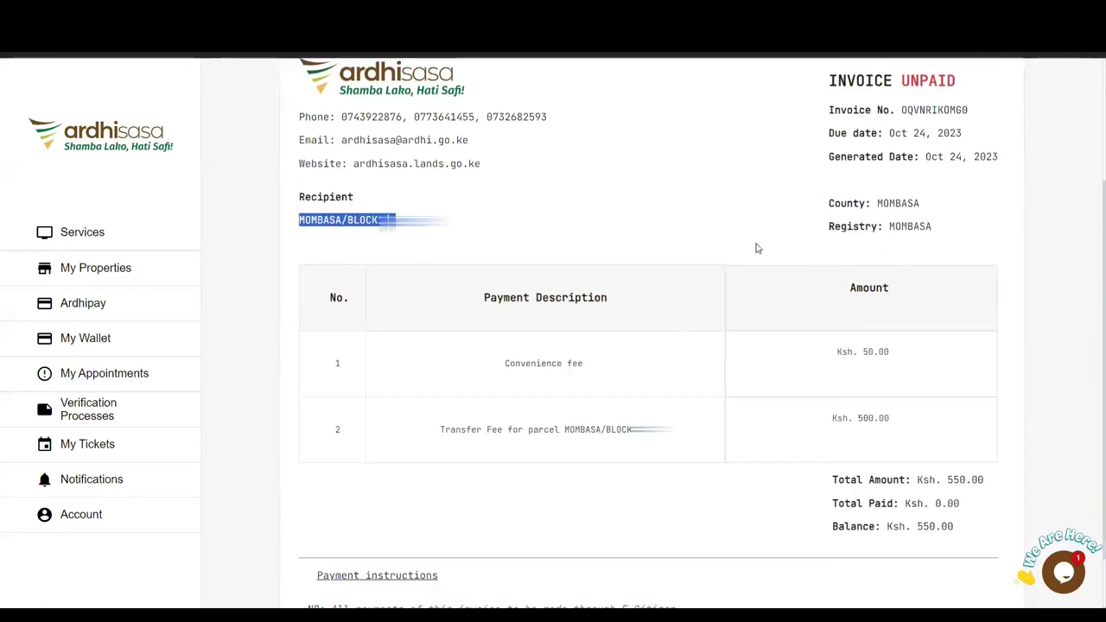
scroll(694, 341, "down", 1)
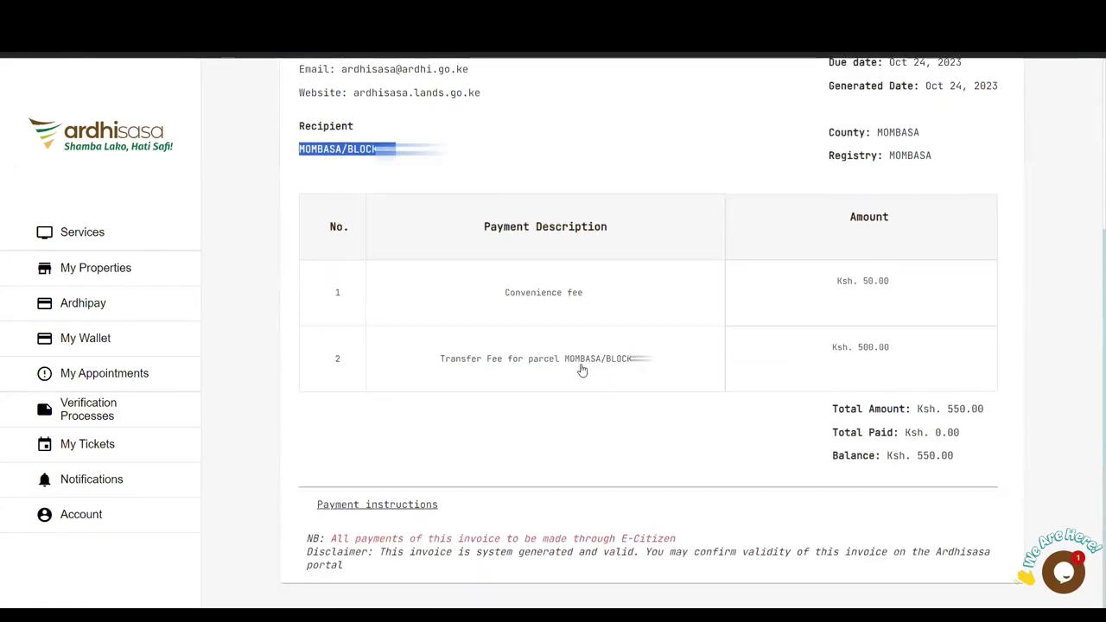
left_click(879, 353)
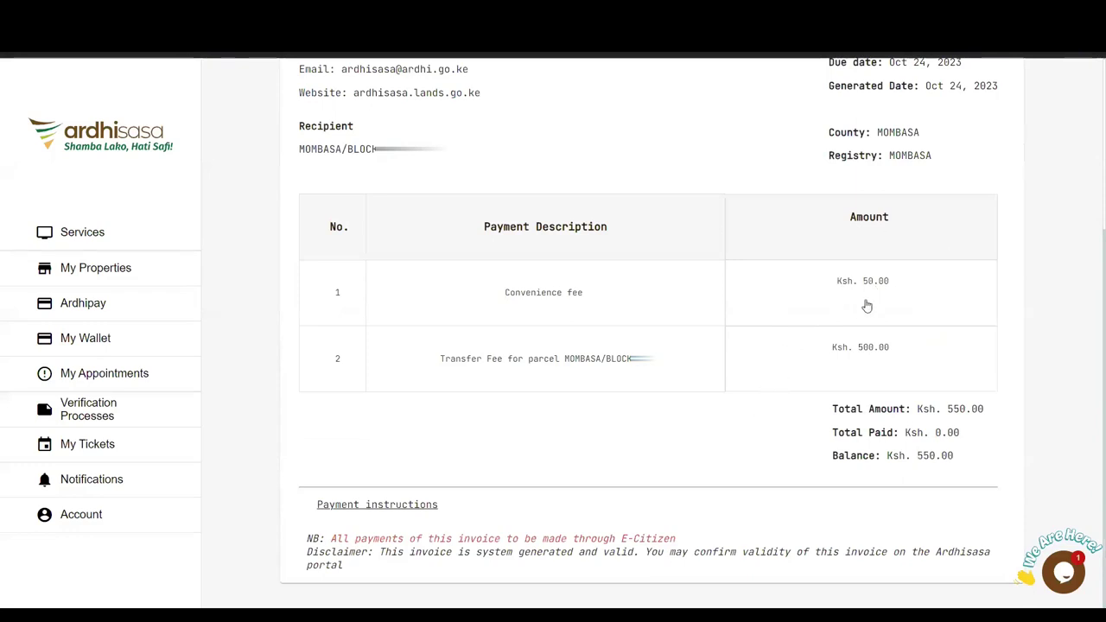
triple_click(464, 543)
left_click(705, 518)
scroll(796, 471, "up", 3)
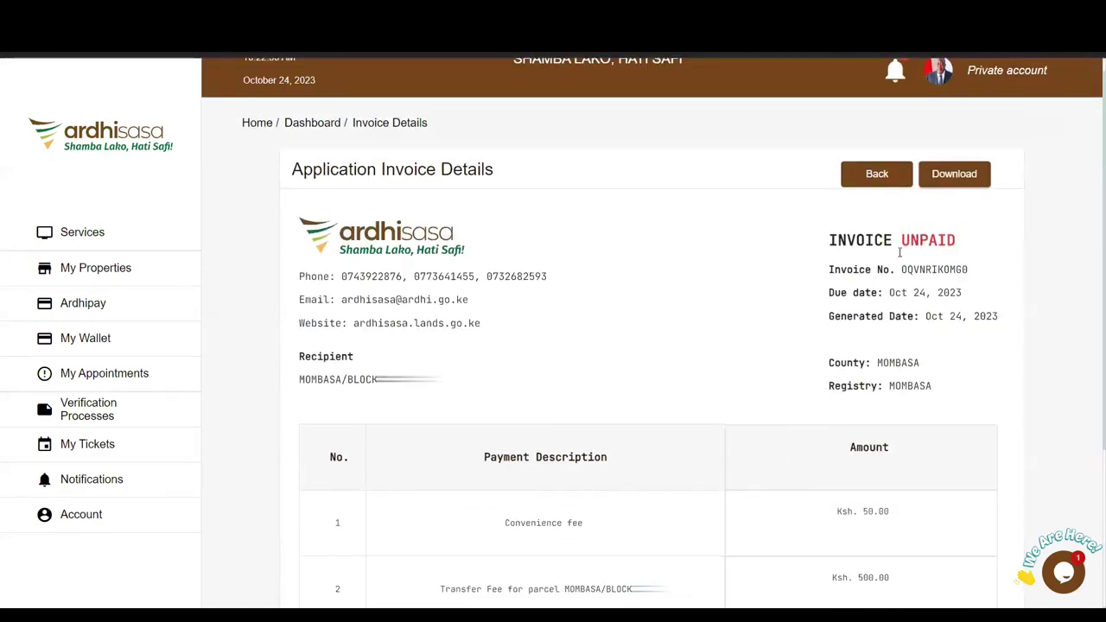
scroll(942, 289, "down", 1)
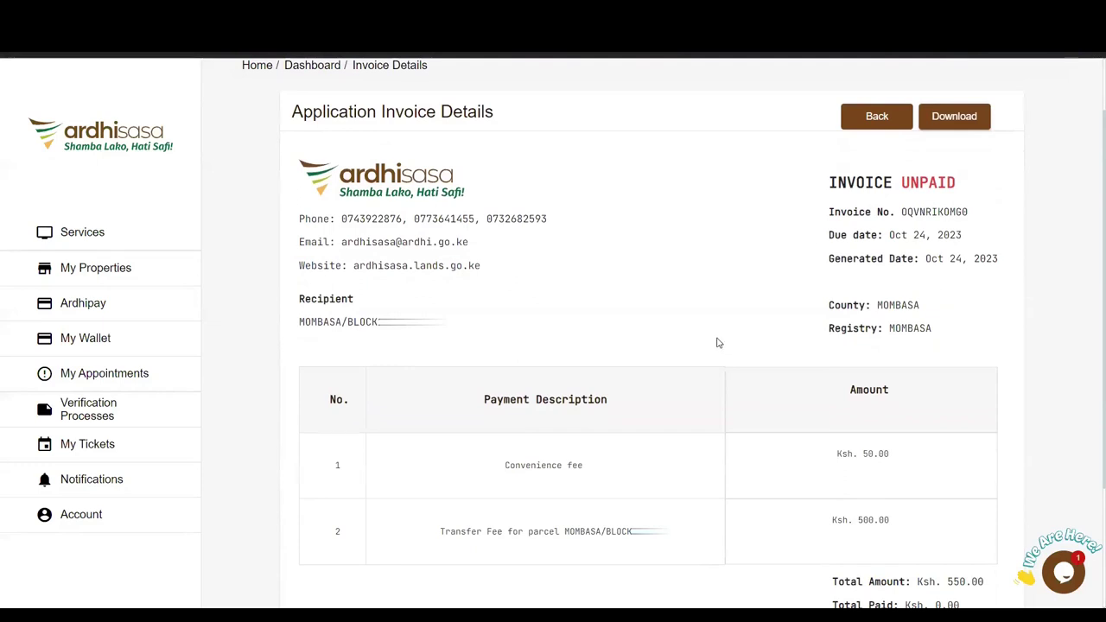
scroll(721, 337, "up", 1)
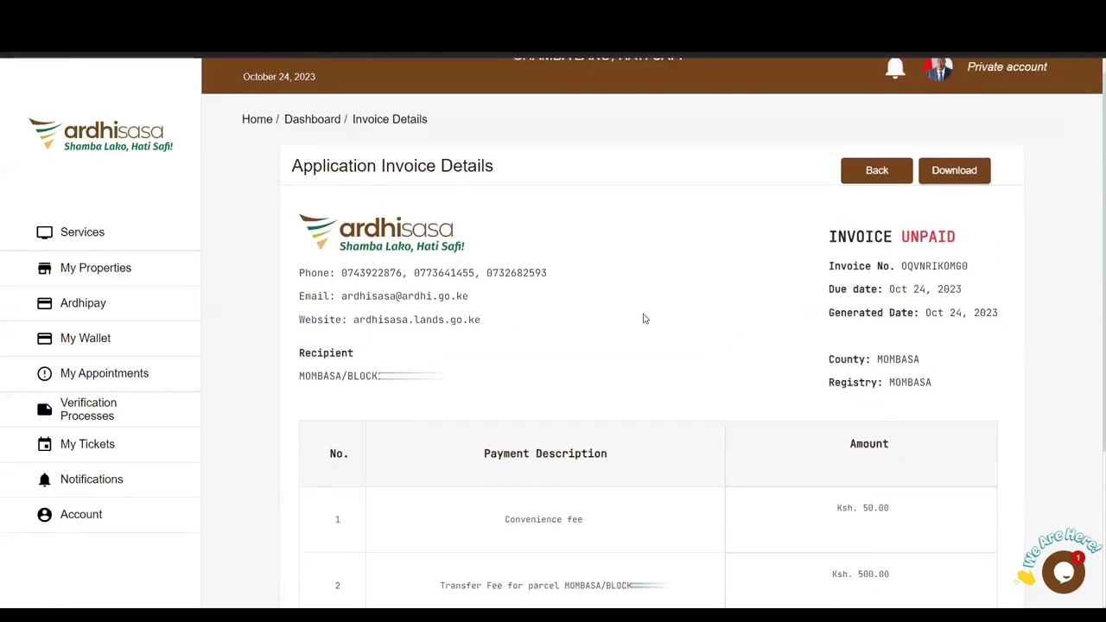
scroll(763, 312, "down", 1)
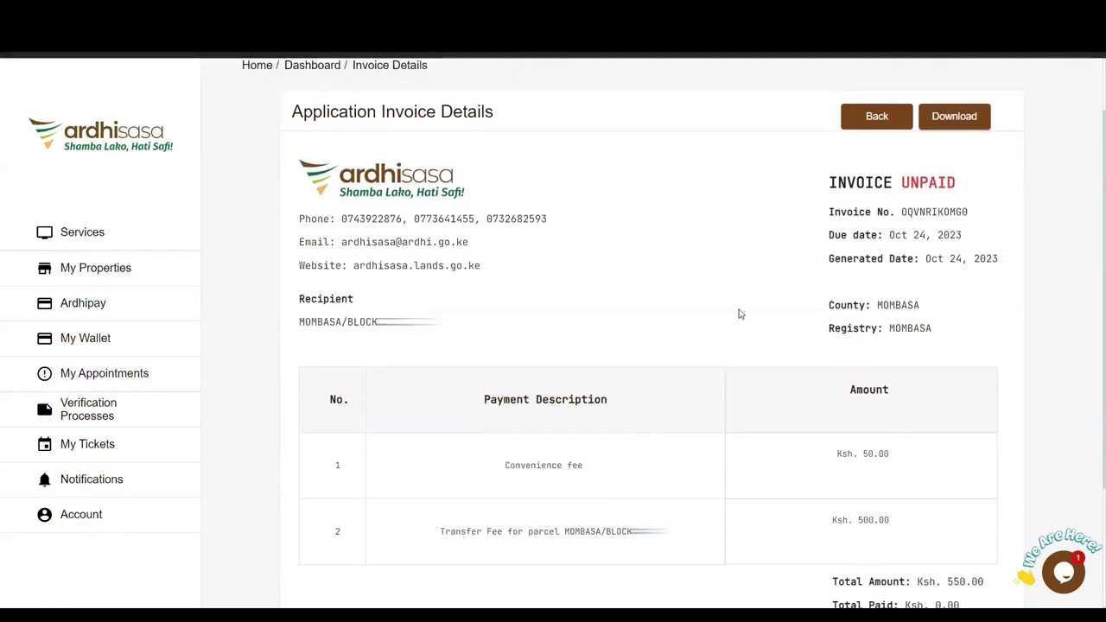
double_click(890, 307)
left_click(916, 328)
double_click(916, 328)
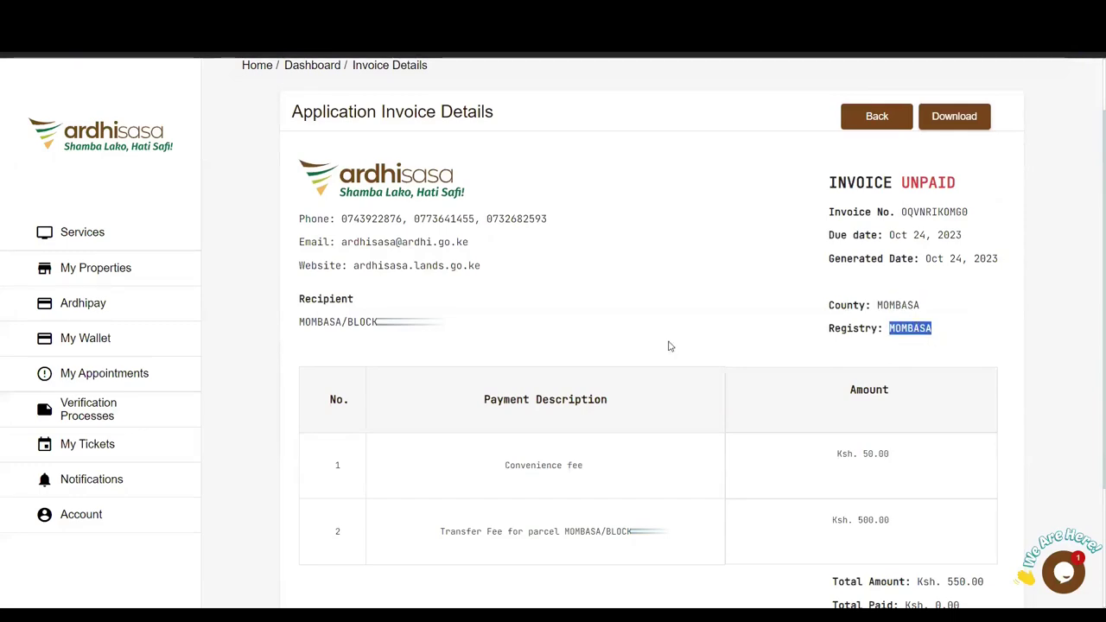
triple_click(356, 323)
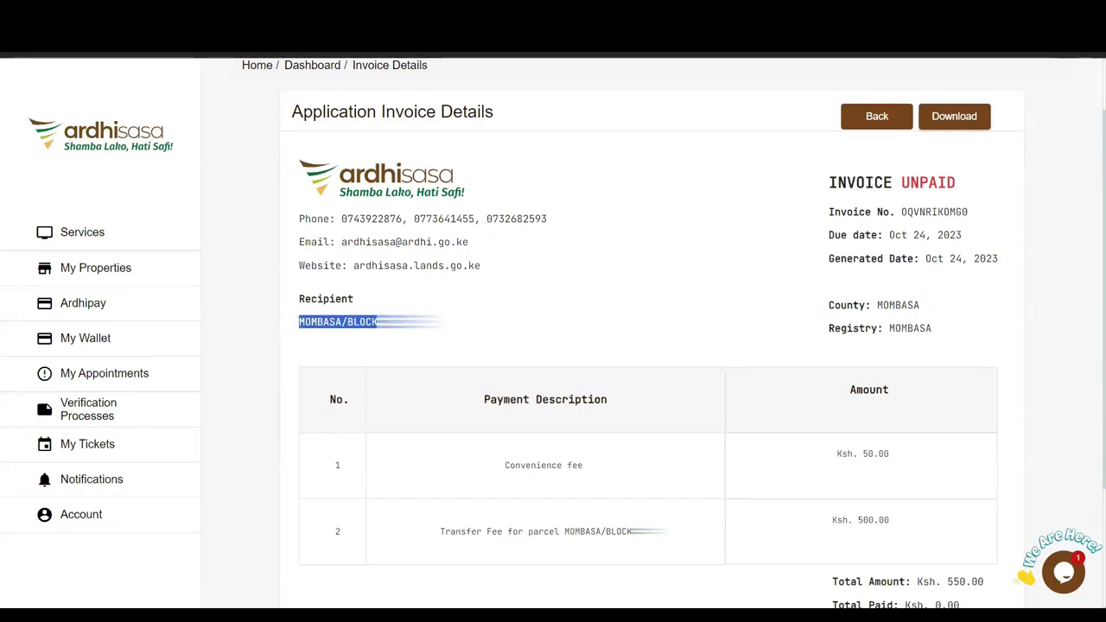
scroll(587, 338, "down", 2)
scroll(614, 338, "up", 3)
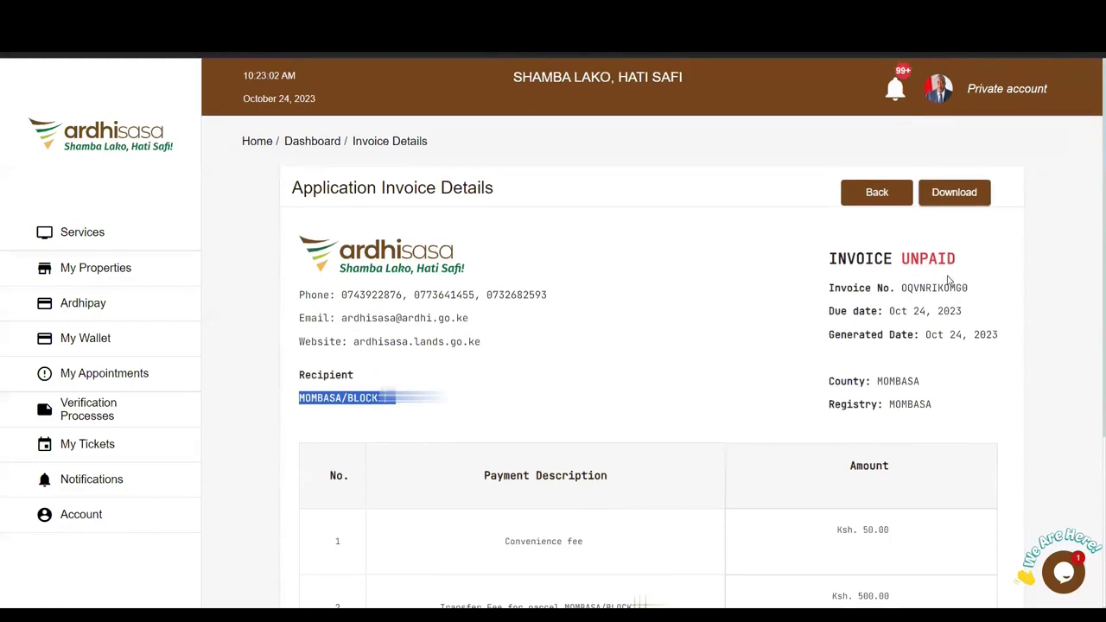
left_click_drag(904, 290, 979, 292)
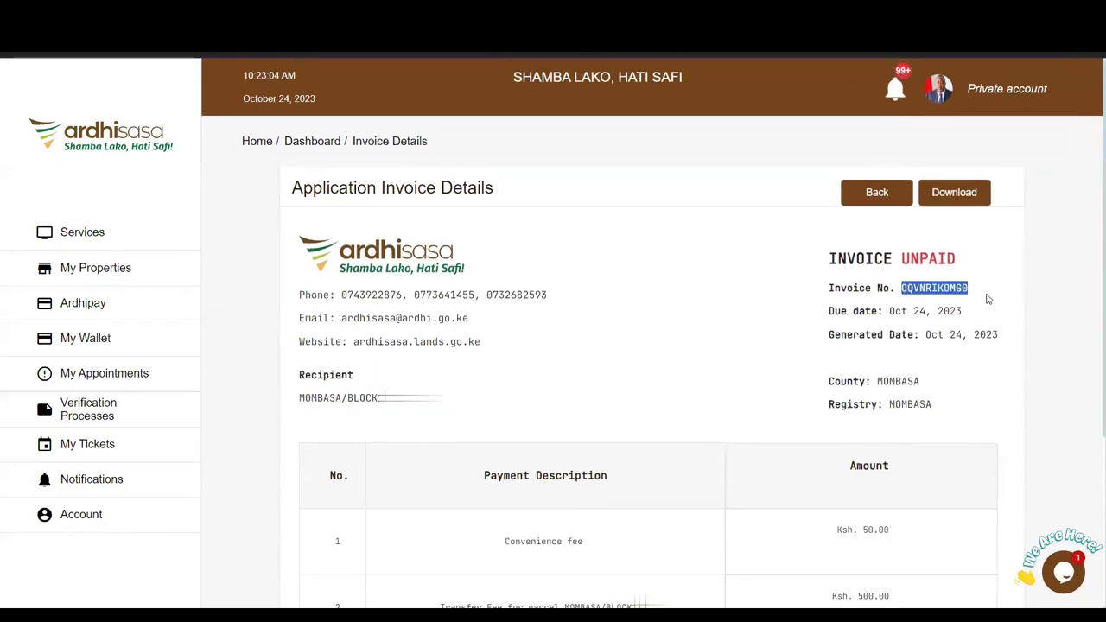
left_click(989, 299)
triple_click(916, 291)
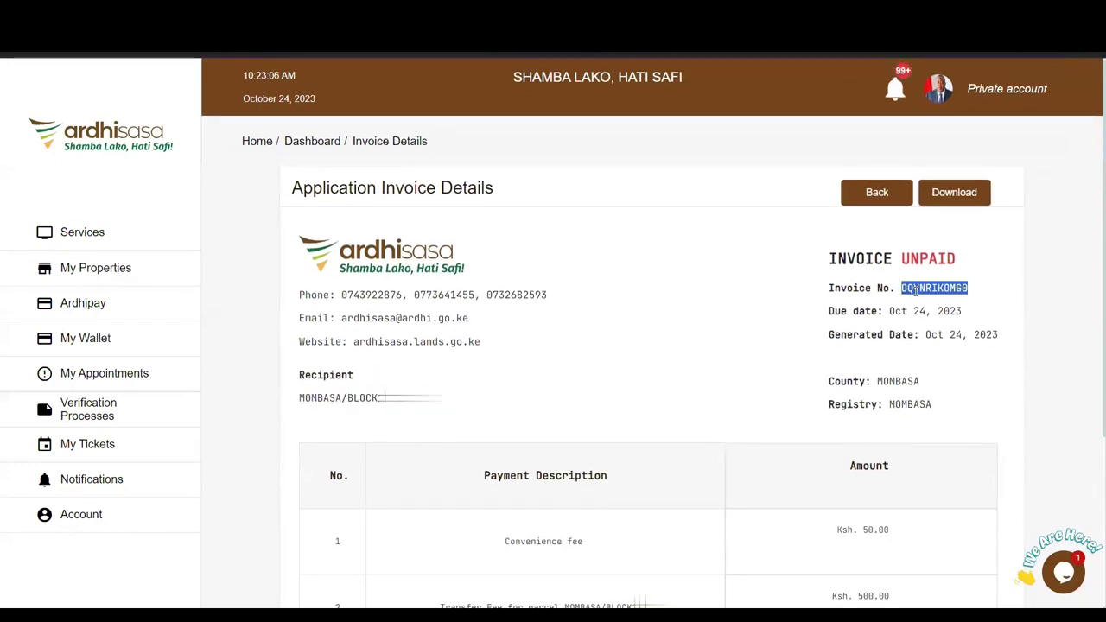
left_click(959, 309)
scroll(857, 318, "down", 2)
scroll(861, 313, "up", 1)
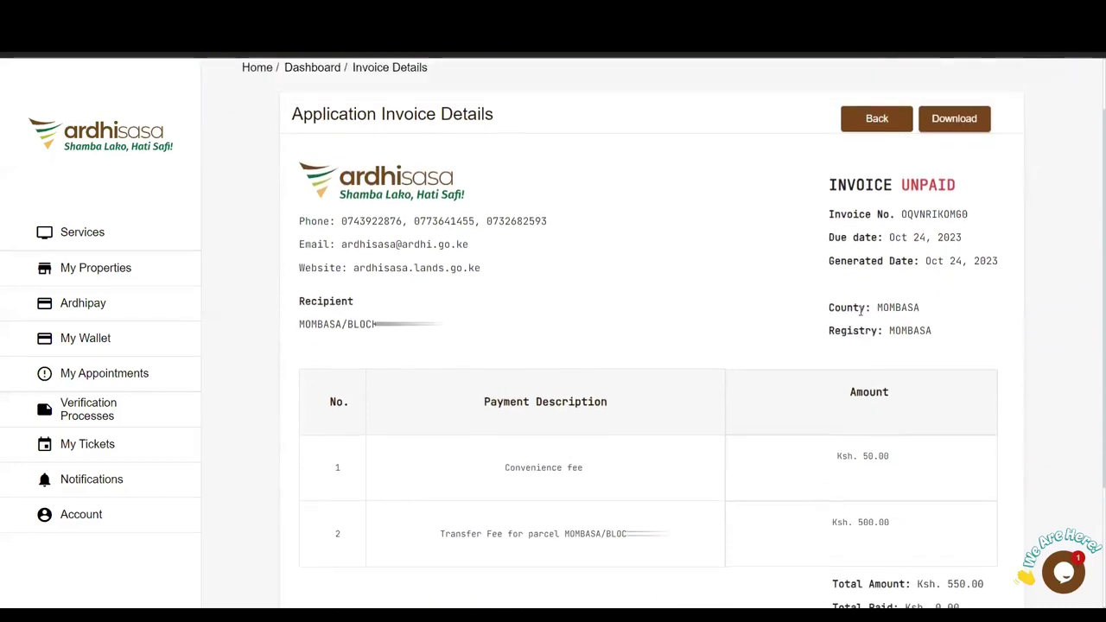
scroll(860, 313, "up", 1)
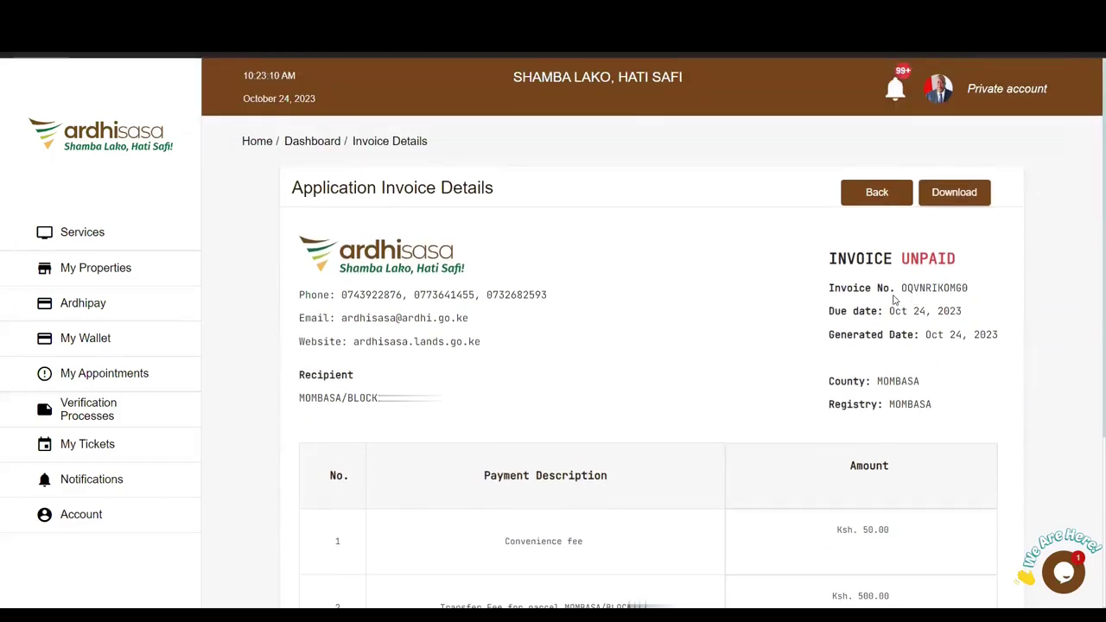
scroll(896, 313, "down", 3)
scroll(877, 391, "up", 4)
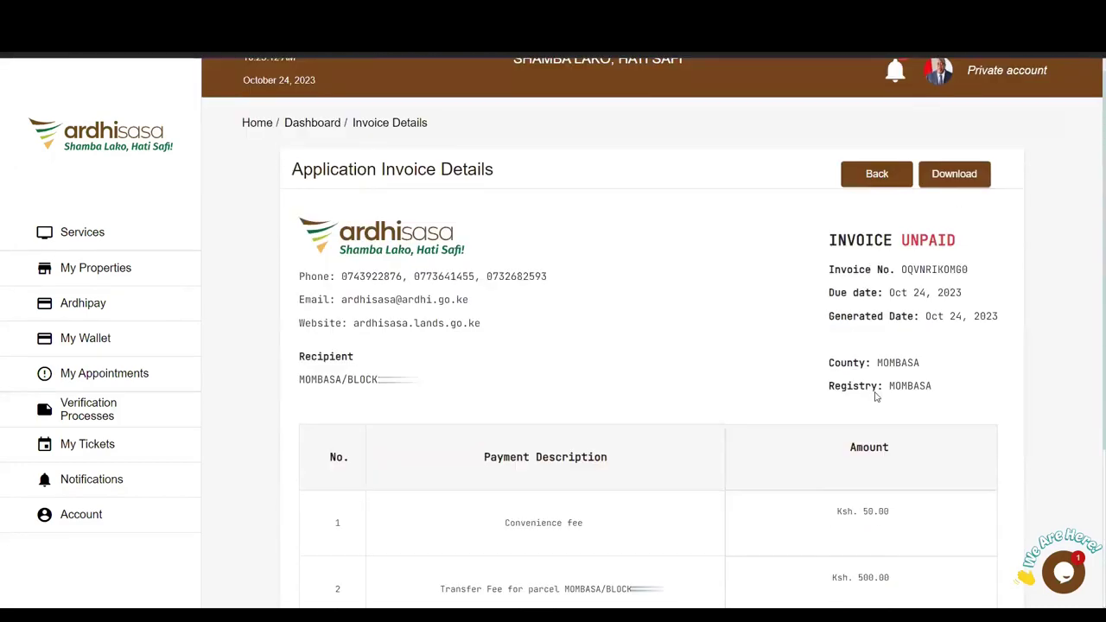
scroll(875, 369, "down", 3)
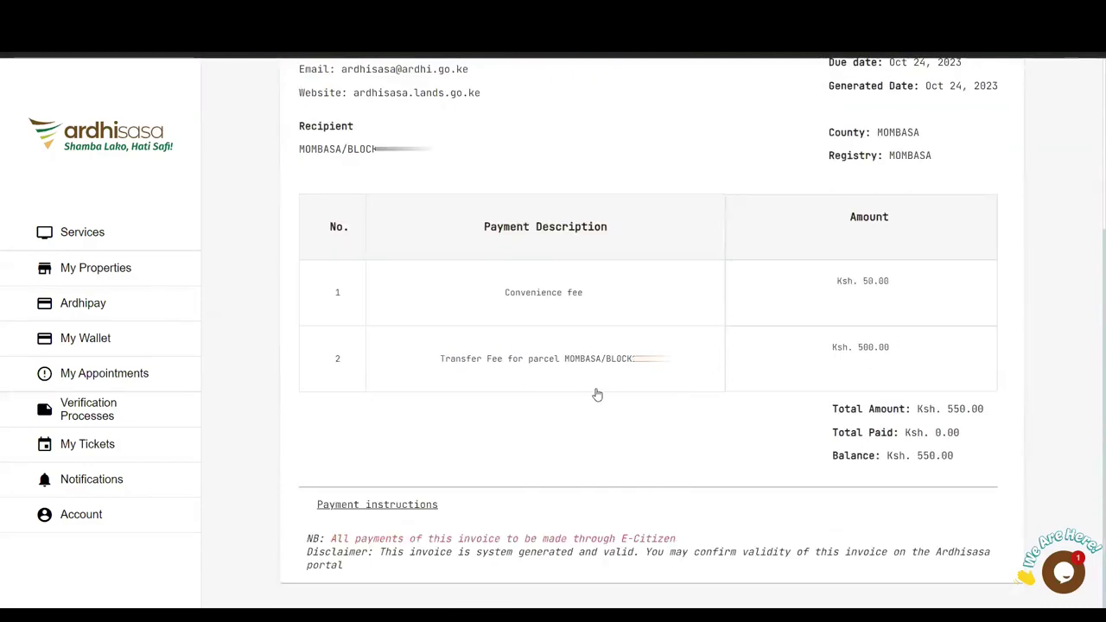
scroll(595, 392, "up", 3)
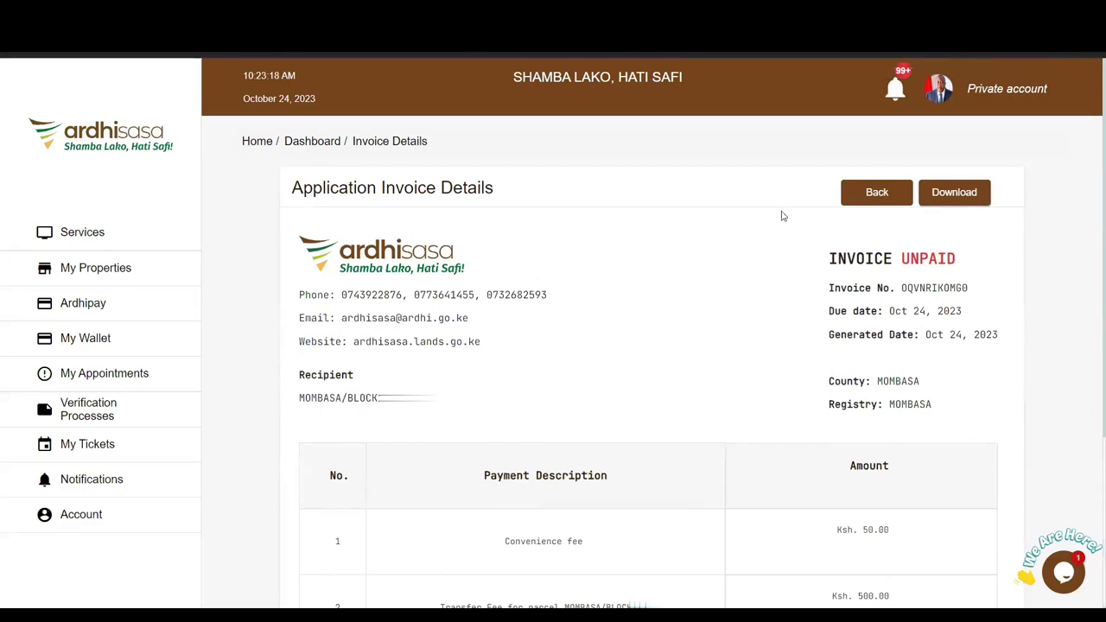
Return to Unpaid Invoices and start payment on the Ksh 550.00 Transfer Fee invoice in row 1.
left_click(883, 198)
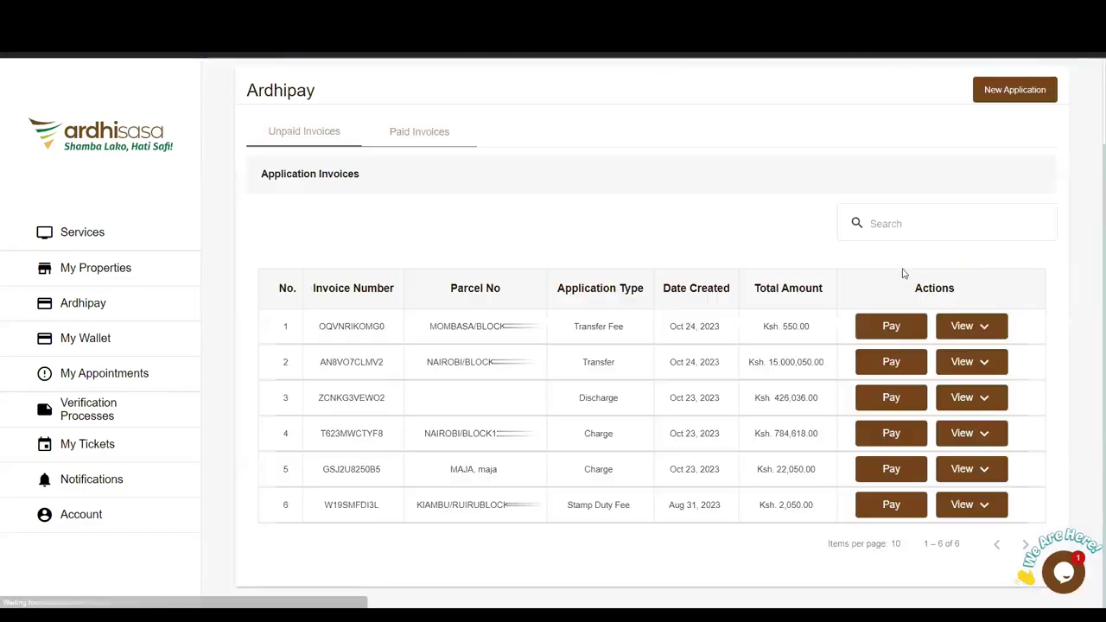
left_click(890, 329)
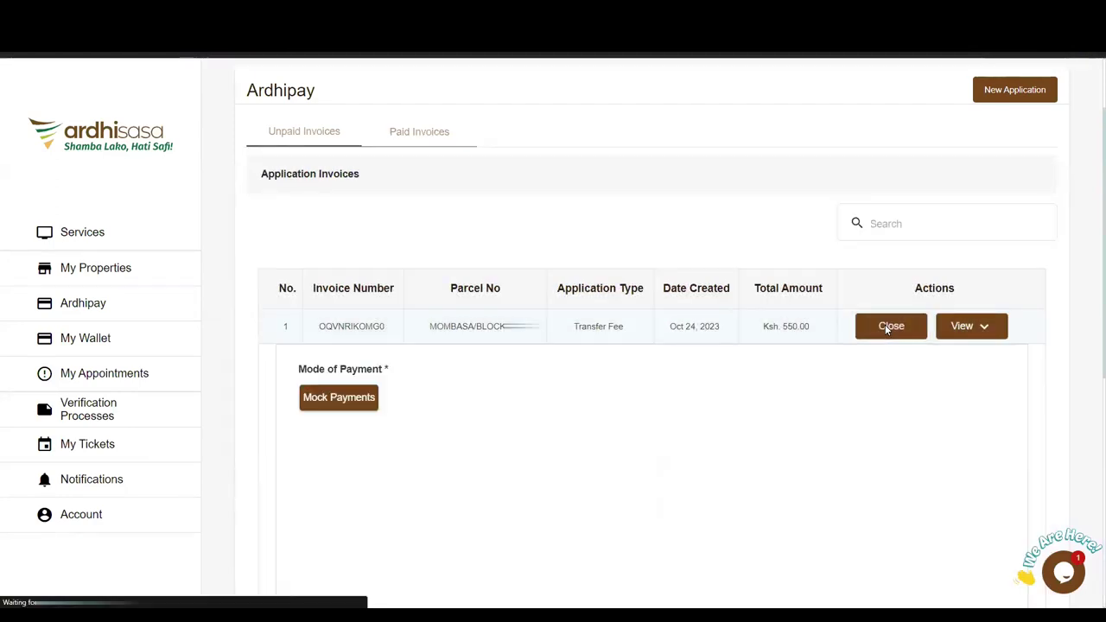
scroll(868, 371, "down", 5)
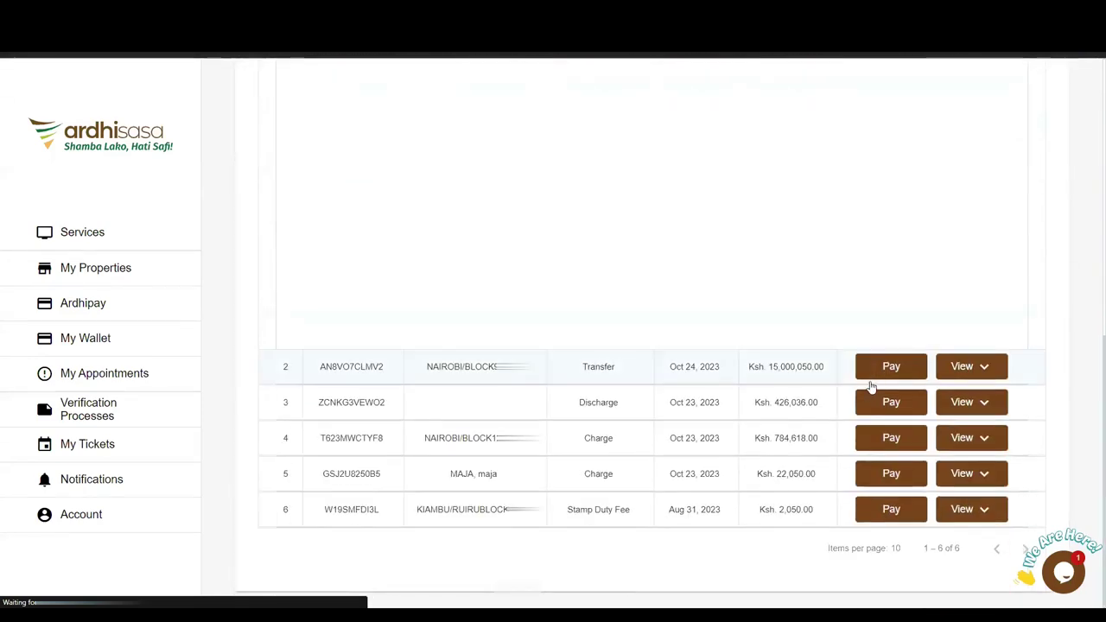
scroll(867, 388, "up", 3)
scroll(866, 389, "up", 3)
scroll(865, 385, "down", 6)
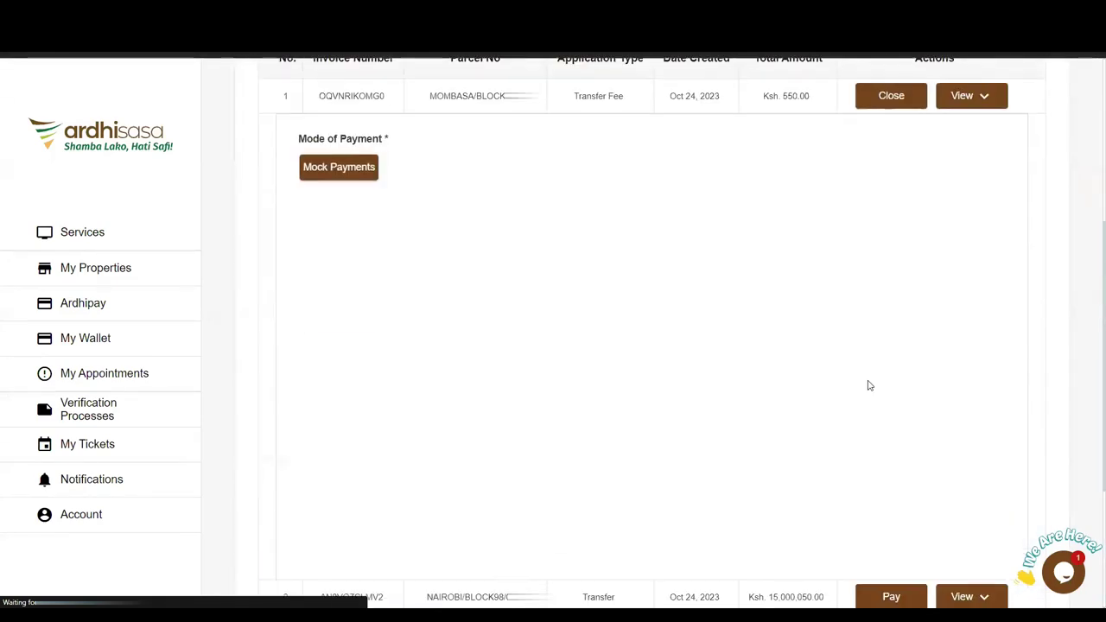
Review the Pesaflow panel's payment reference, KES 550.00 total bill, and Pesaflow Direct, Card and Mpesa modes.
scroll(870, 386, "up", 3)
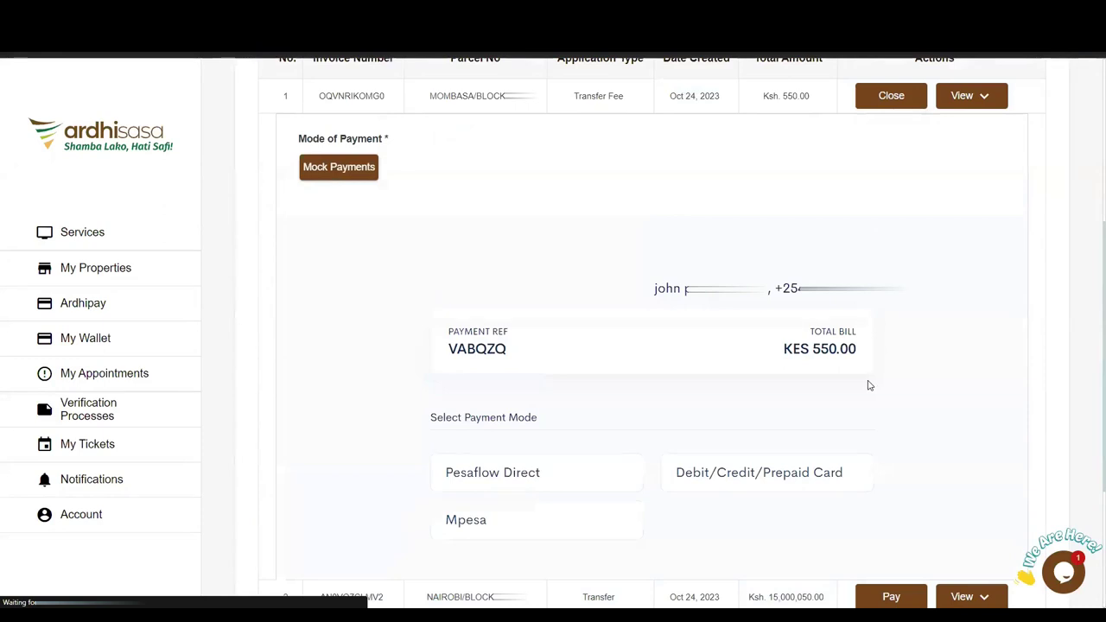
scroll(698, 367, "down", 2)
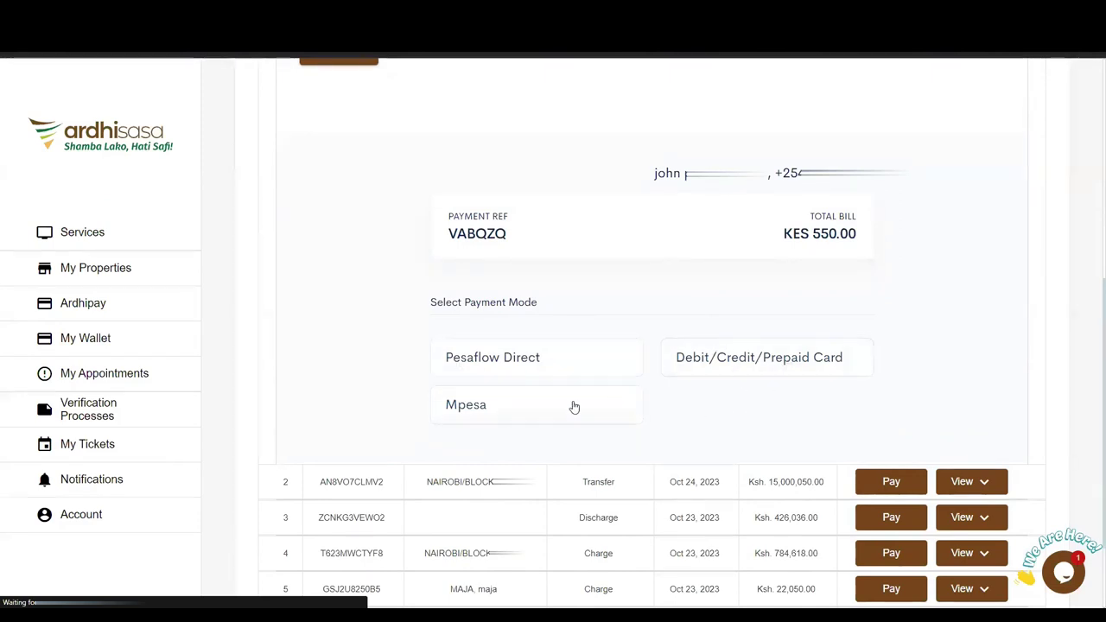
scroll(629, 410, "down", 1)
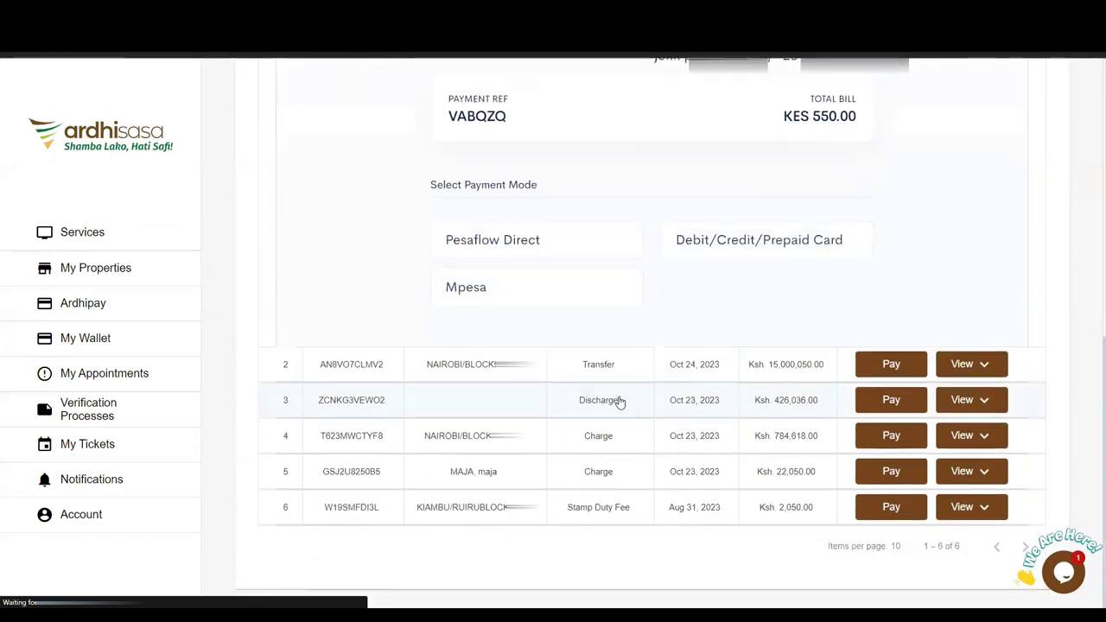
scroll(629, 406, "up", 4)
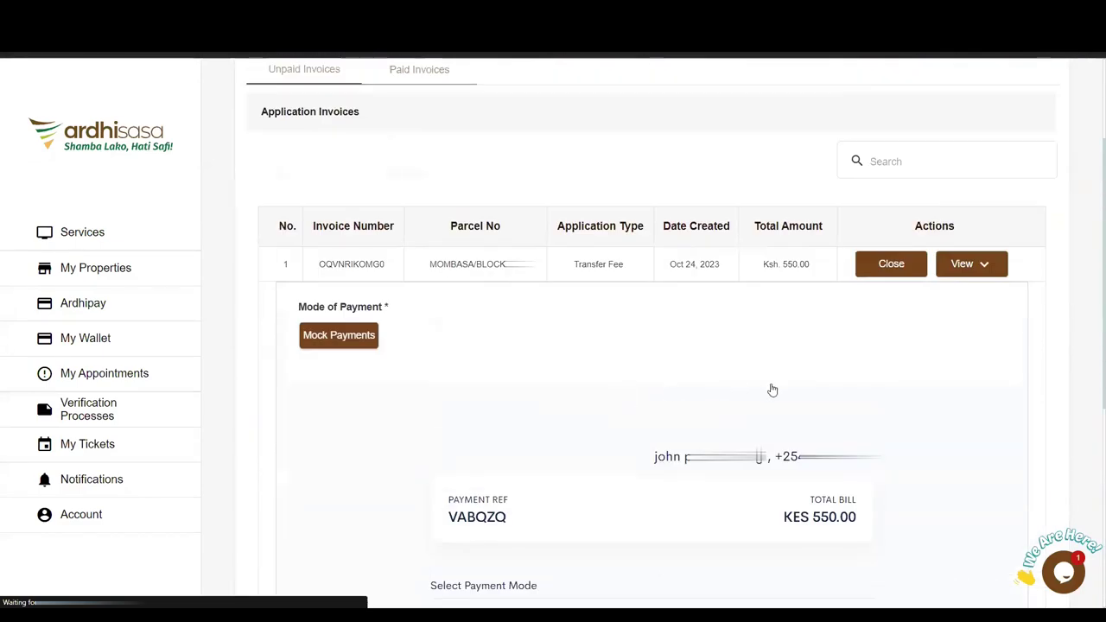
scroll(770, 388, "down", 3)
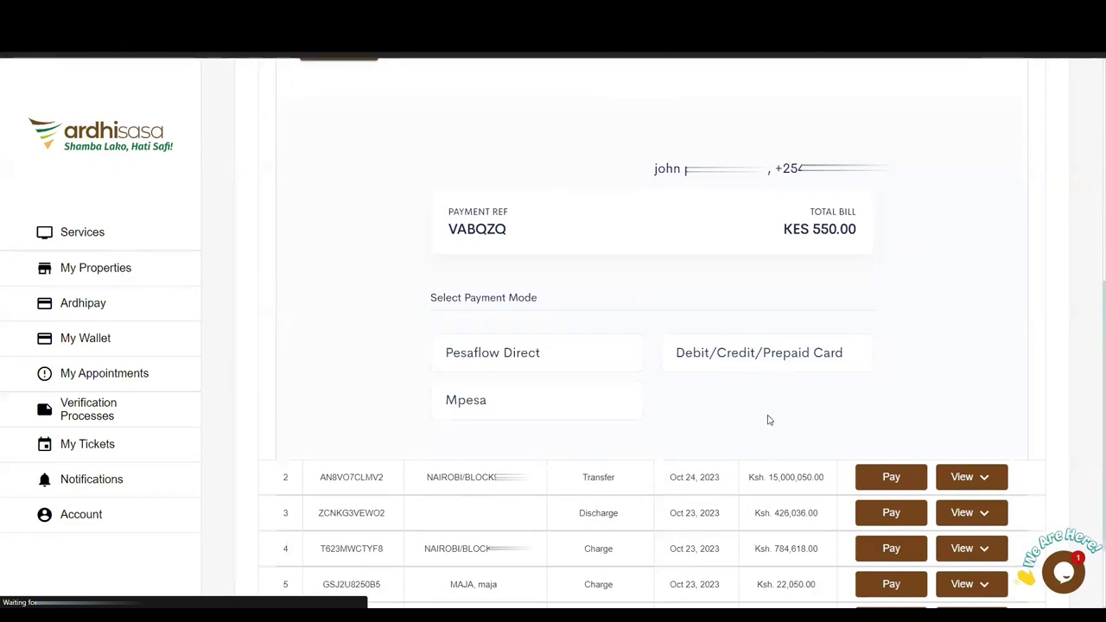
scroll(756, 397, "down", 1)
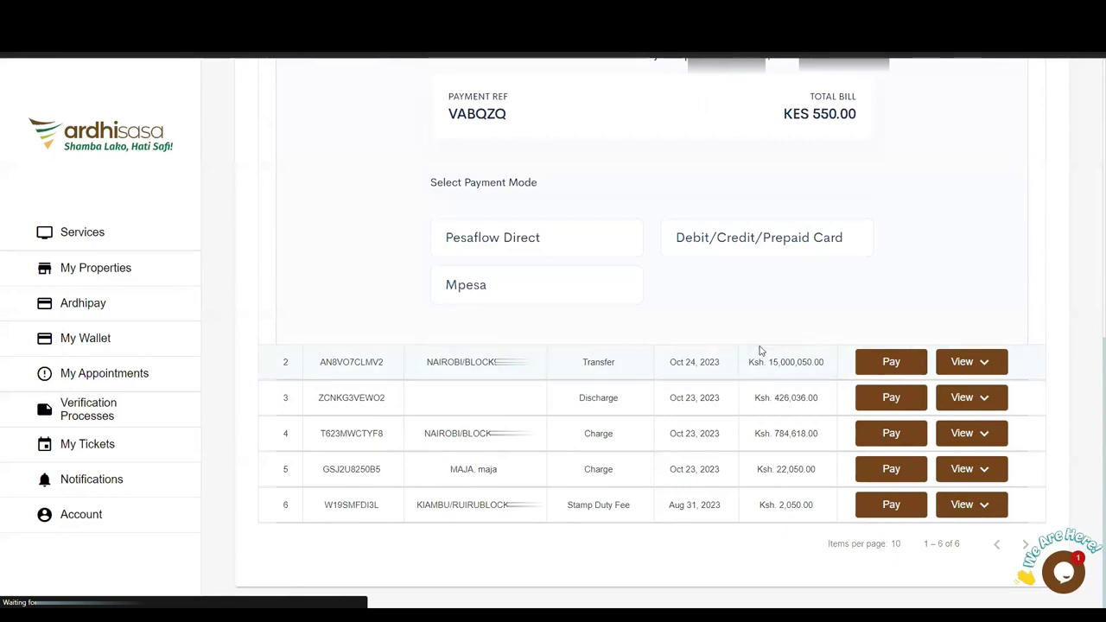
scroll(760, 350, "up", 1)
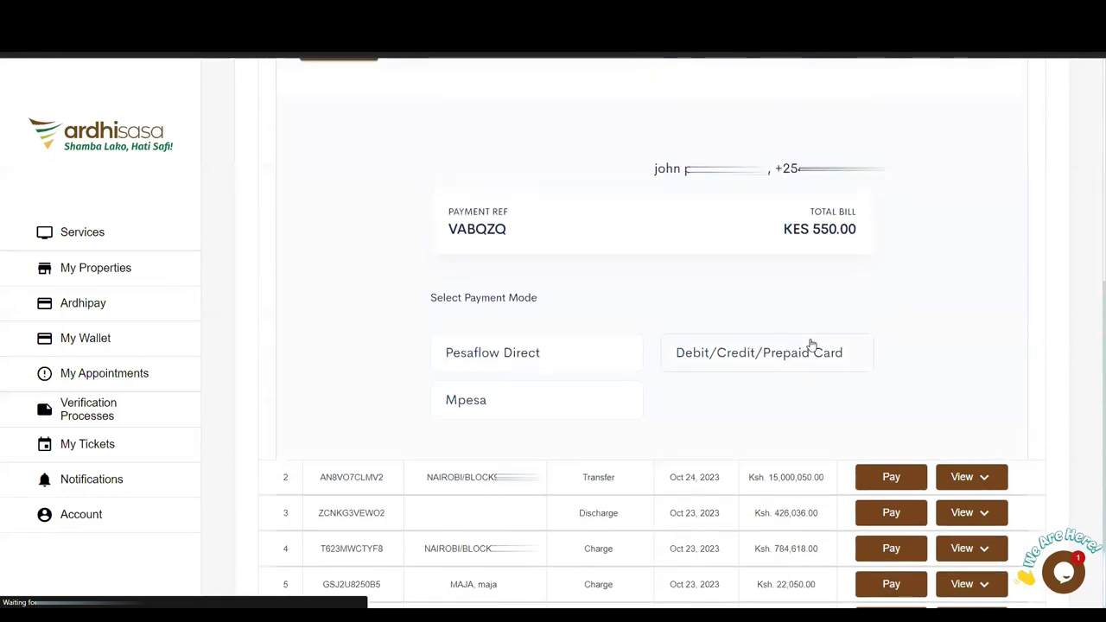
scroll(728, 378, "down", 1)
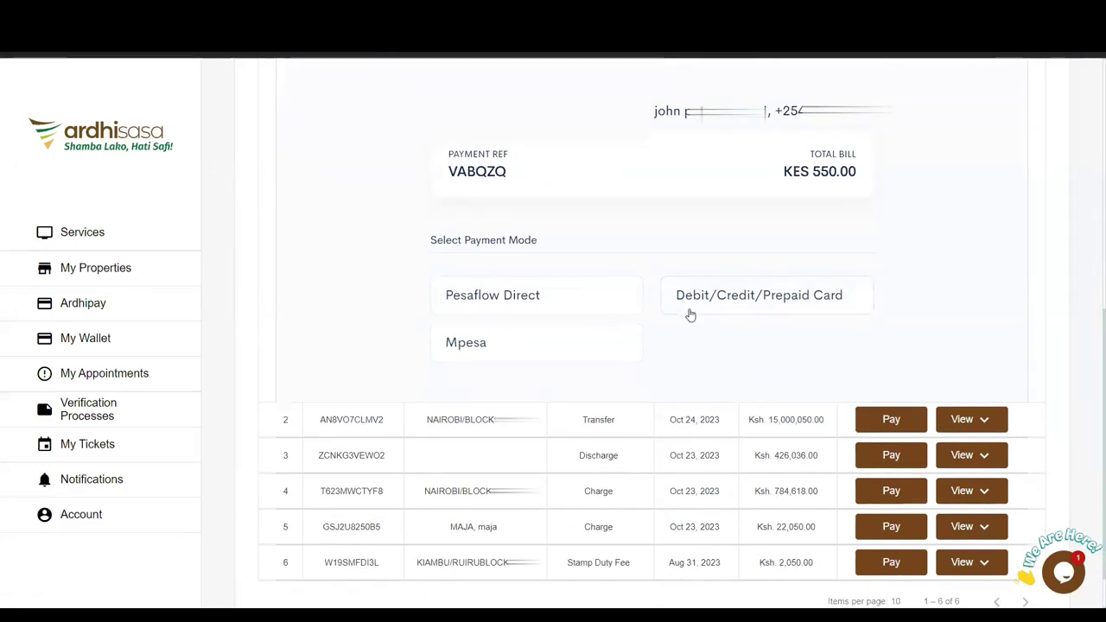
scroll(720, 344, "up", 2)
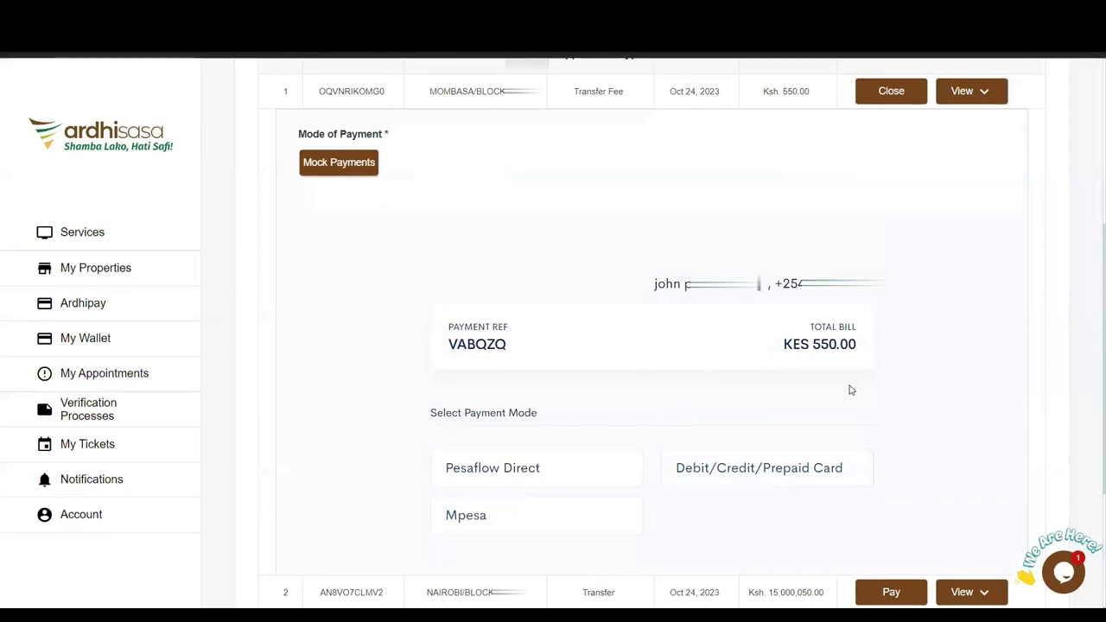
scroll(820, 385, "down", 2)
scroll(627, 358, "up", 1)
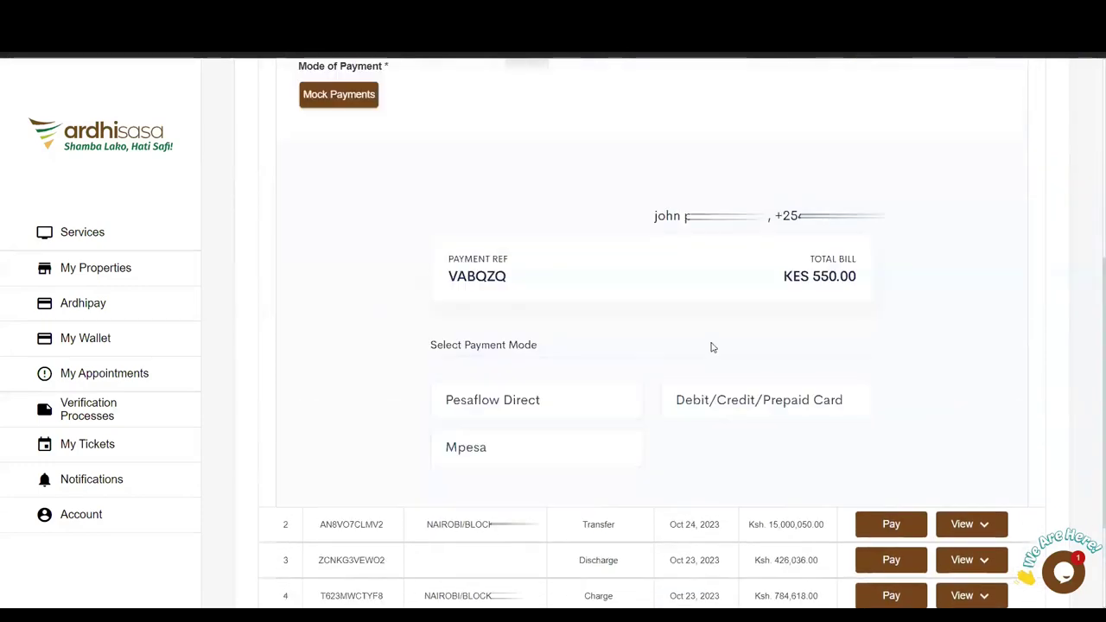
scroll(713, 347, "up", 1)
scroll(715, 352, "down", 1)
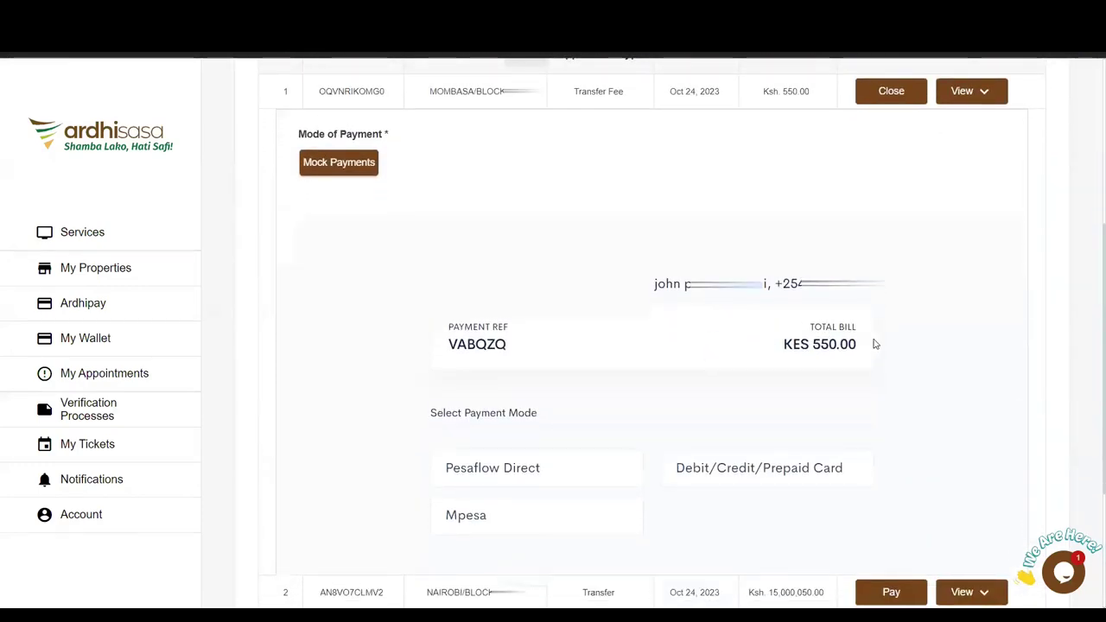
scroll(875, 344, "down", 2)
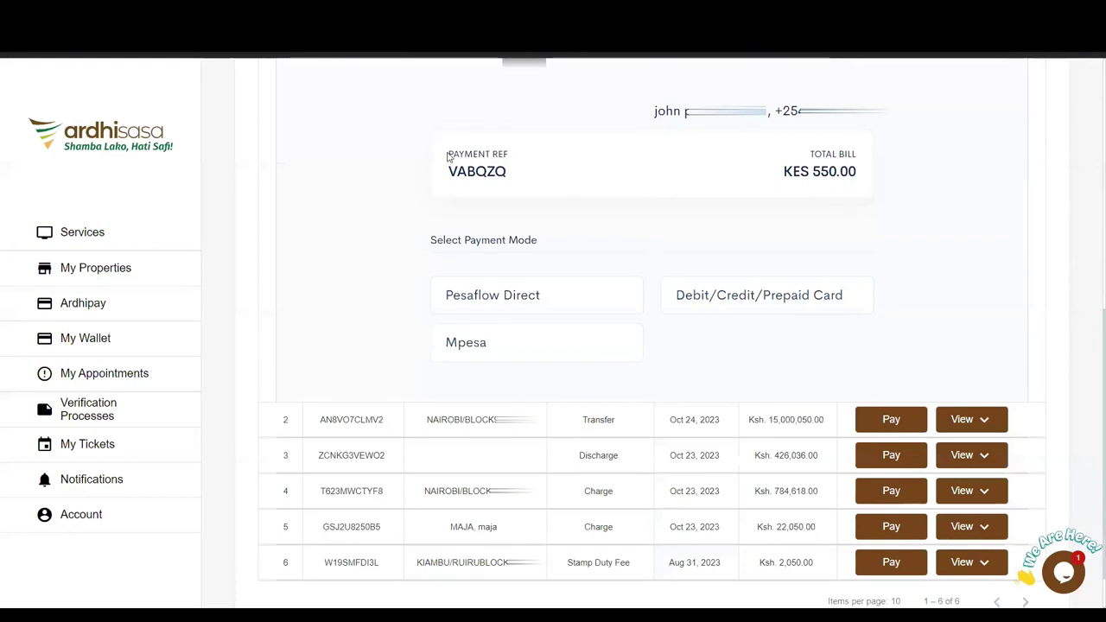
left_click_drag(448, 157, 510, 176)
left_click(554, 185)
scroll(587, 212, "up", 1)
double_click(494, 292)
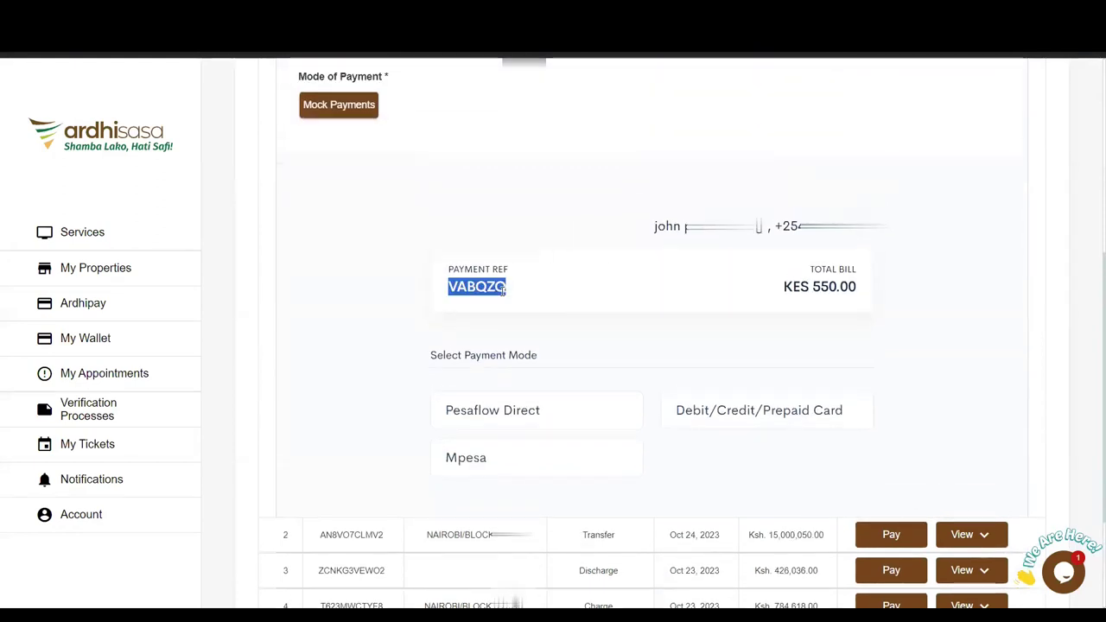
left_click(654, 316)
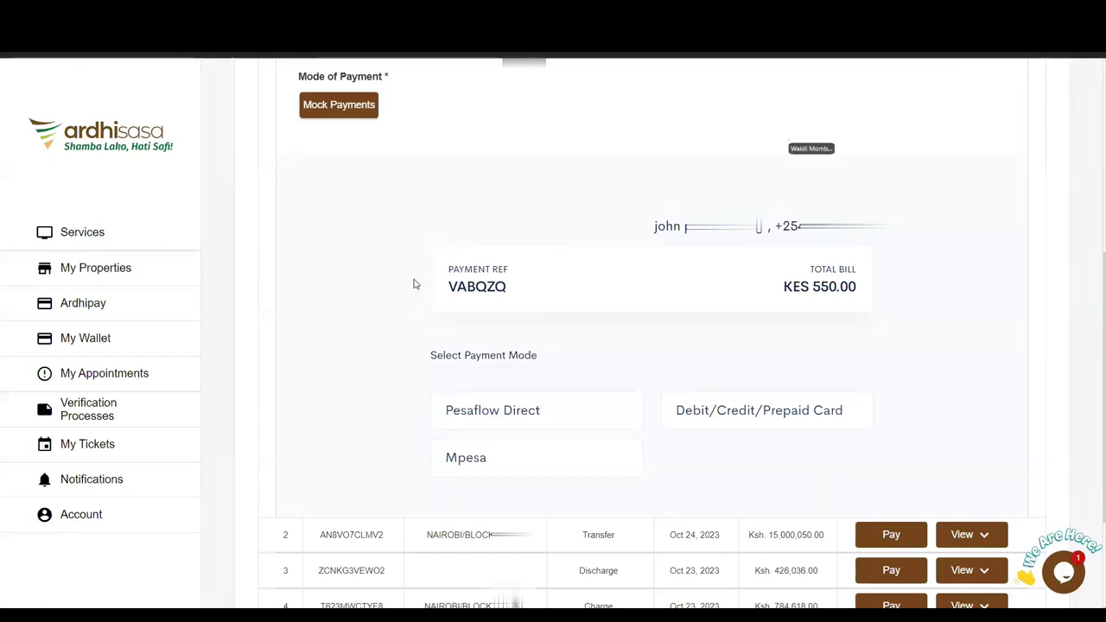
double_click(488, 286)
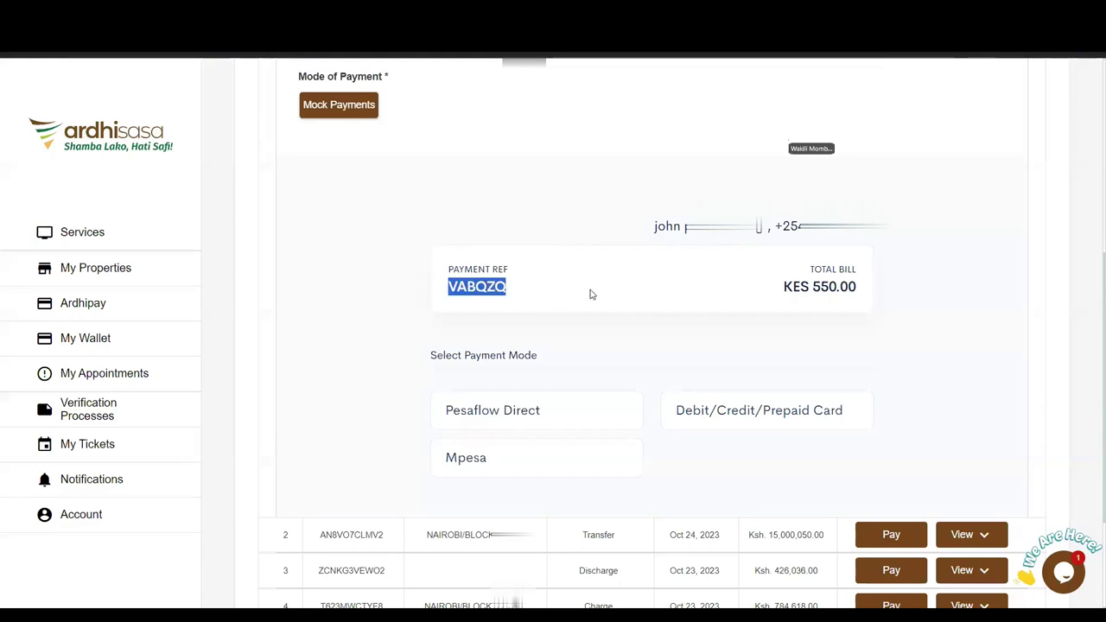
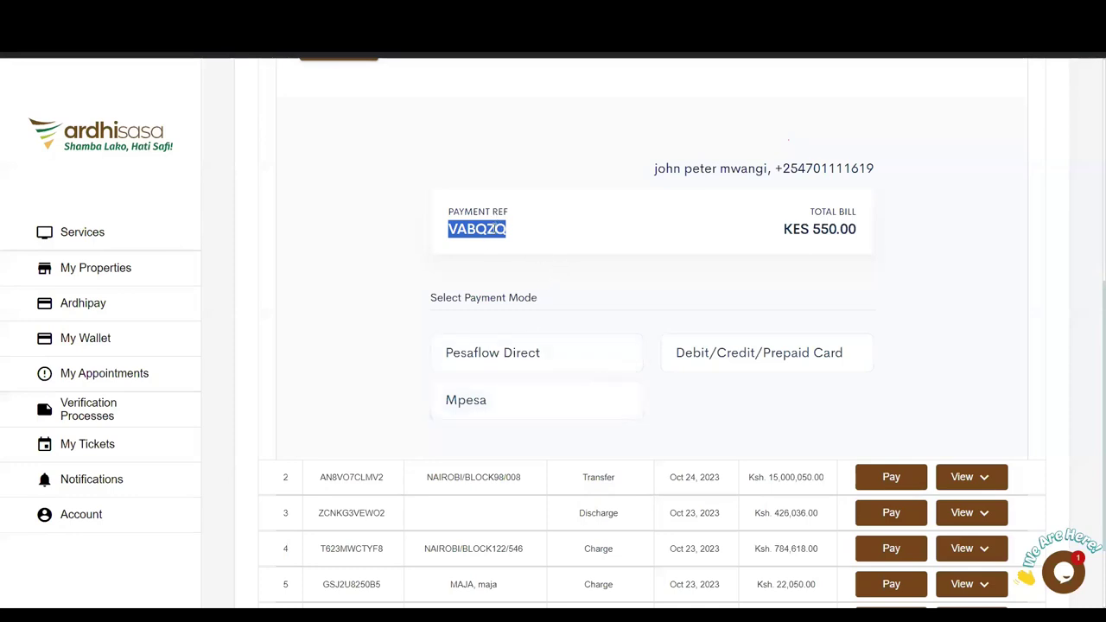
Select and copy the payment reference code for the Mombasa transfer fee.
left_click(537, 253)
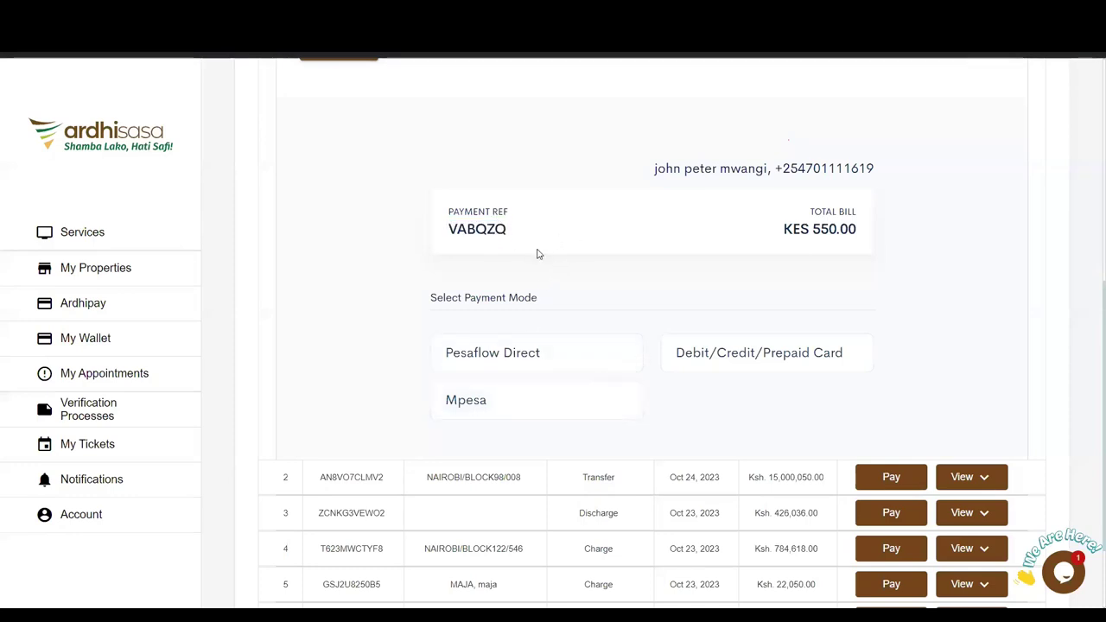
double_click(491, 229)
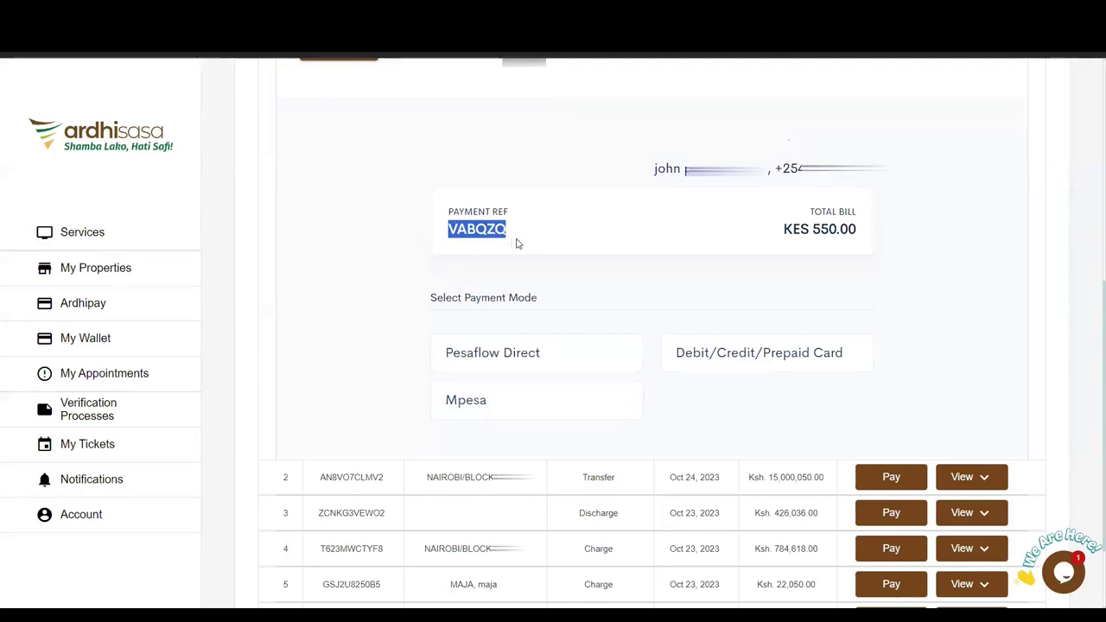
left_click(559, 246)
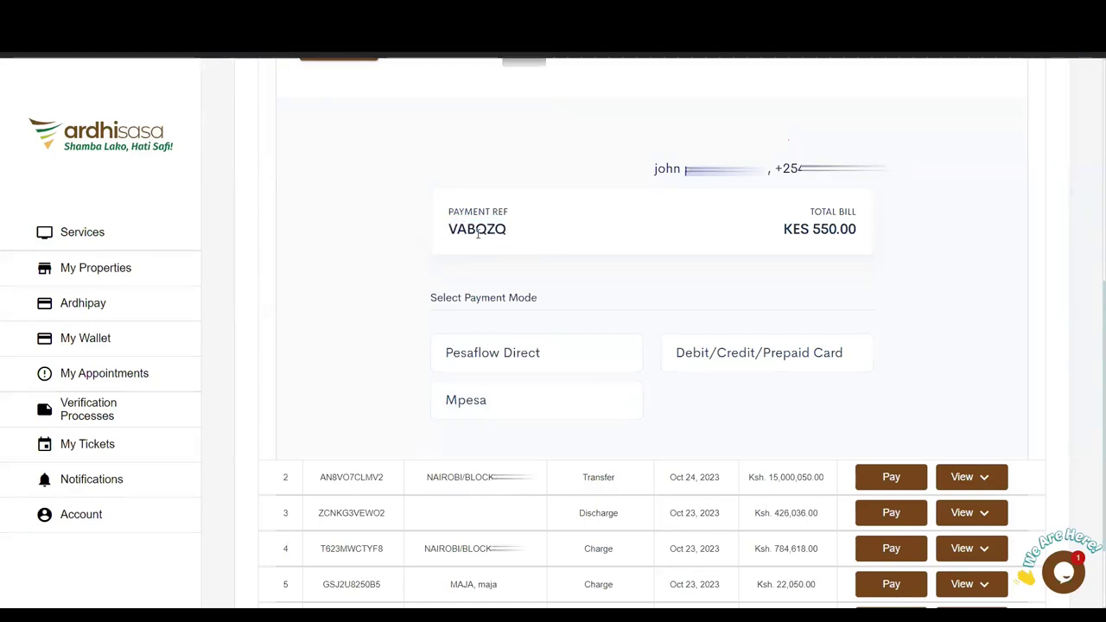
Make the KES 550.00 mock payment and acknowledge the 'You have paid 550.00 Ksh' alert.
scroll(454, 250, "down", 2)
scroll(558, 251, "up", 2)
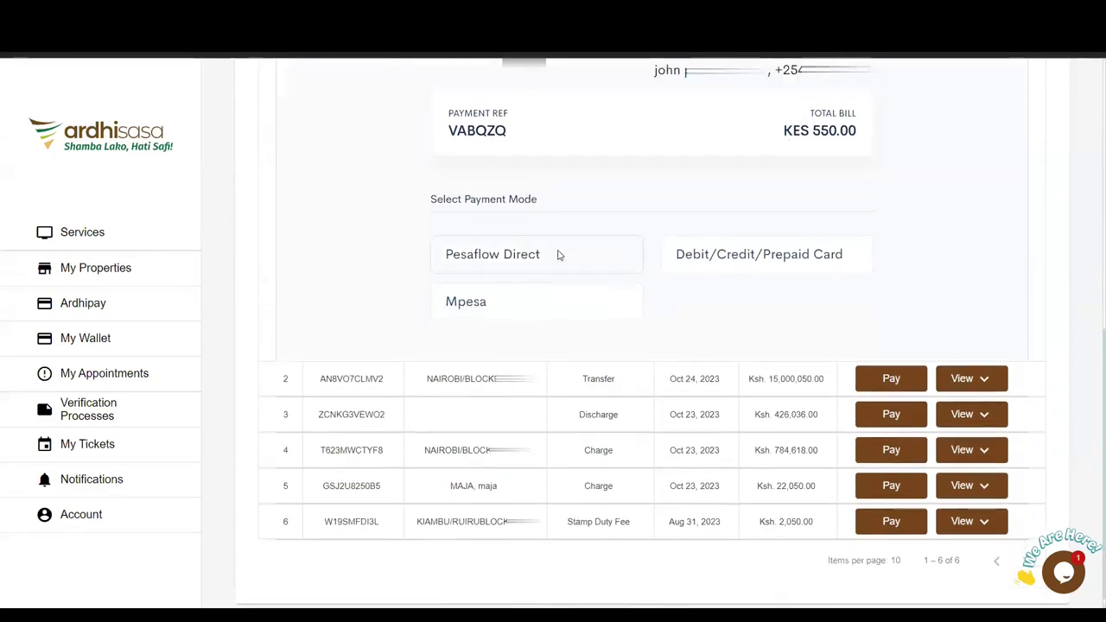
scroll(514, 290, "down", 2)
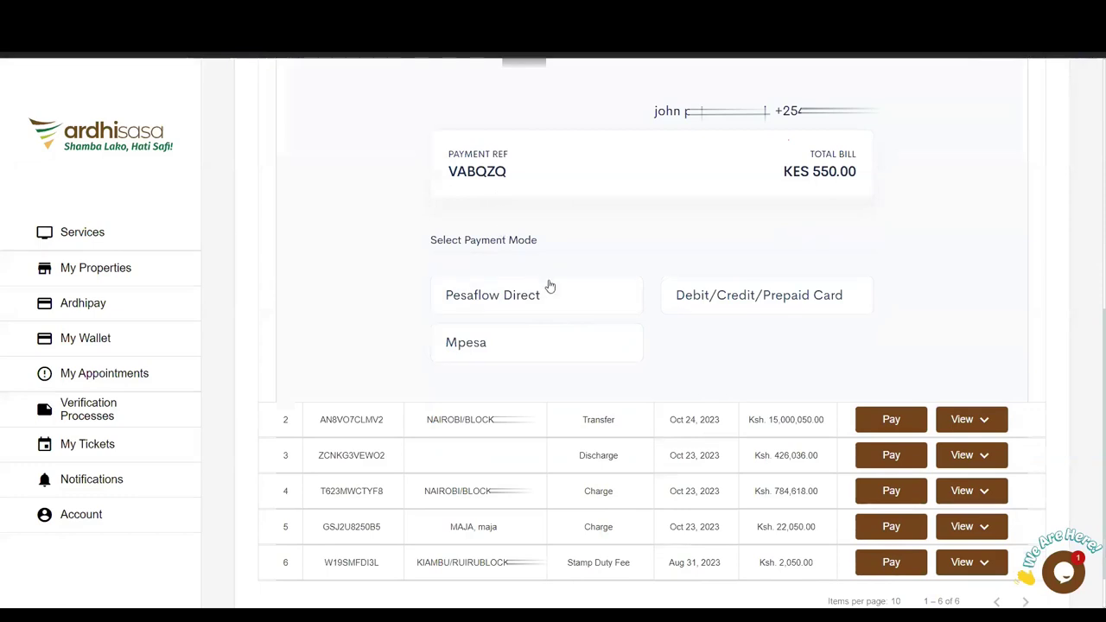
scroll(573, 300, "up", 4)
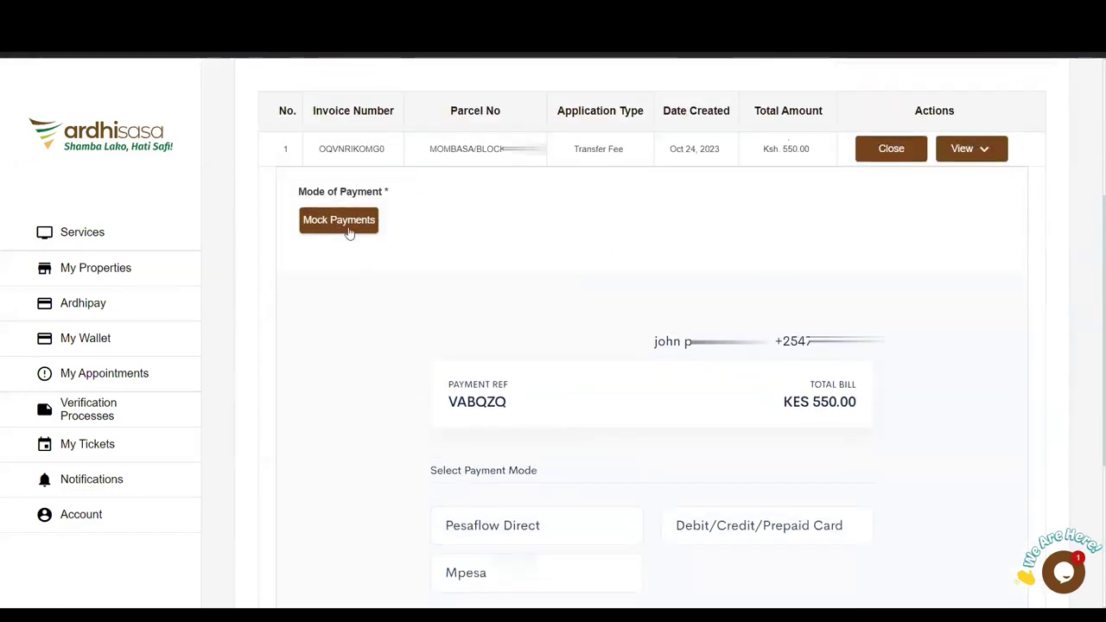
left_click(346, 223)
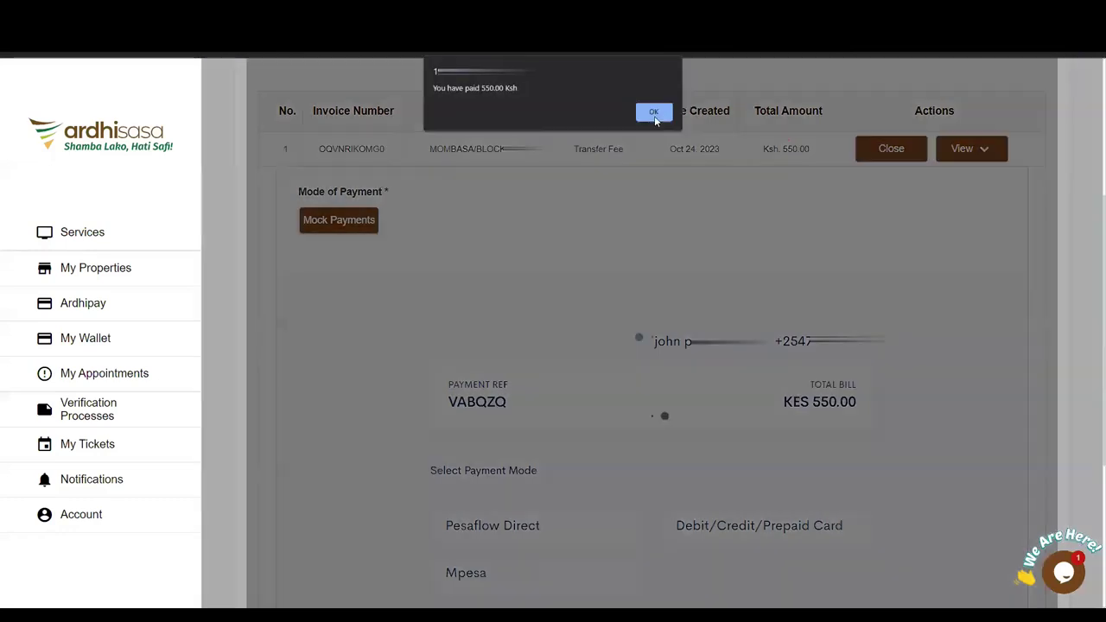
left_click(655, 113)
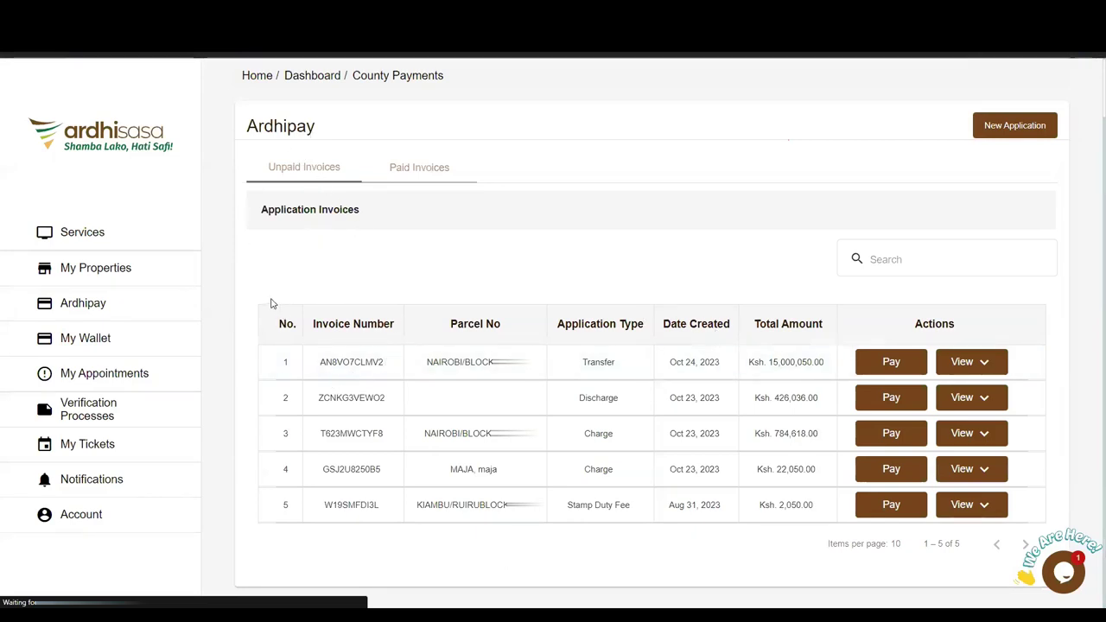
Open the receipt for the Mombasa transfer fee from the Paid Invoices list.
left_click(415, 170)
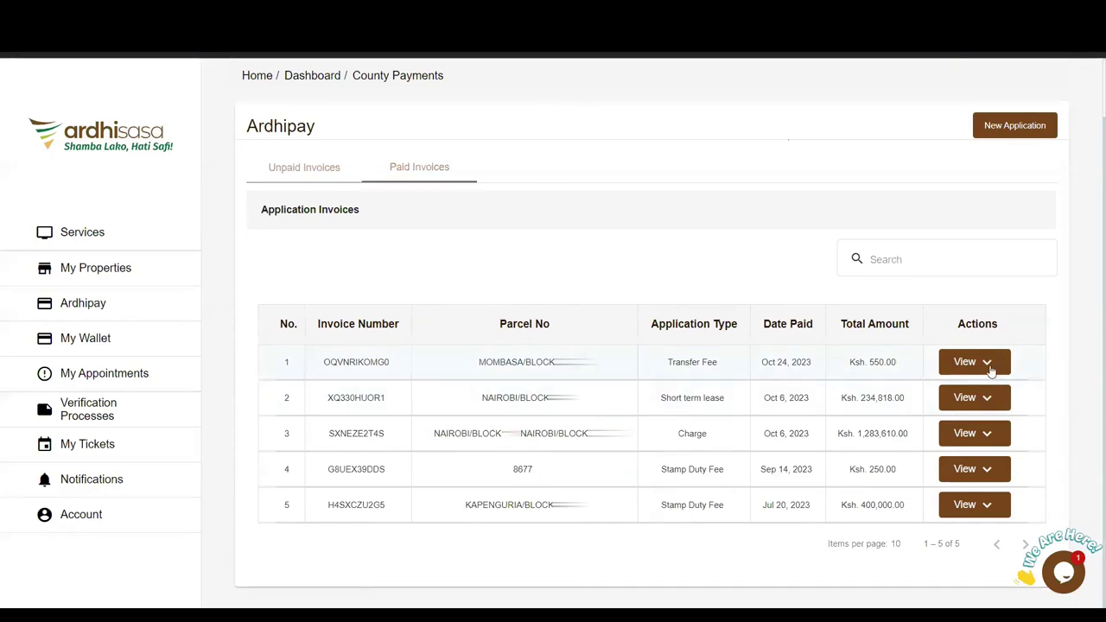
left_click(987, 370)
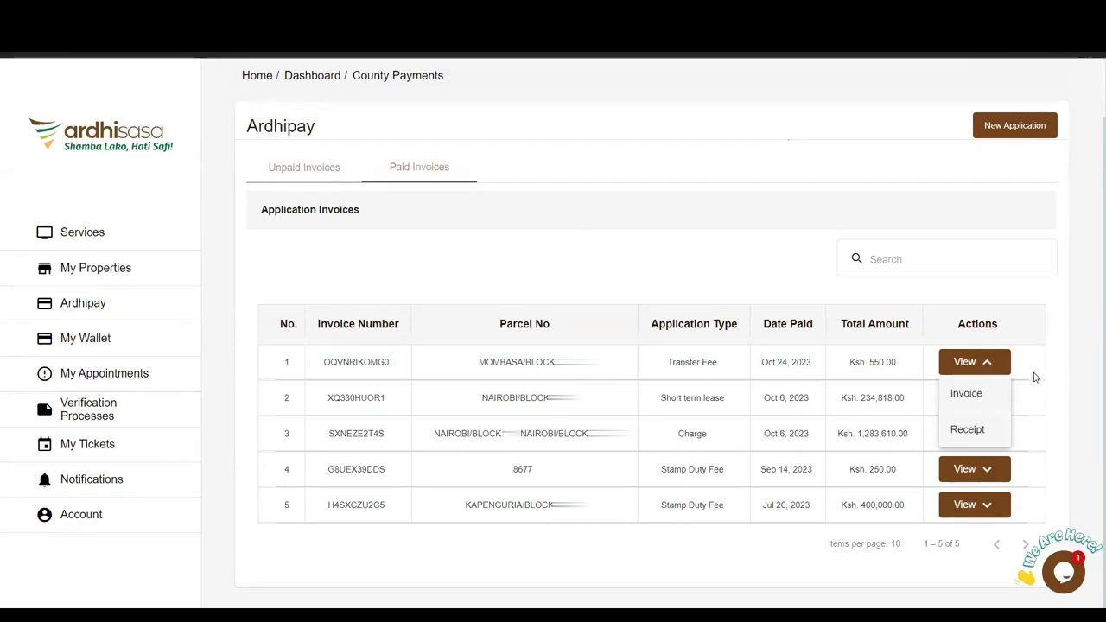
left_click(944, 433)
Scroll through the Ksh. 550.00 Transfer Fee receipt to review it.
scroll(745, 438, "down", 2)
scroll(699, 415, "up", 1)
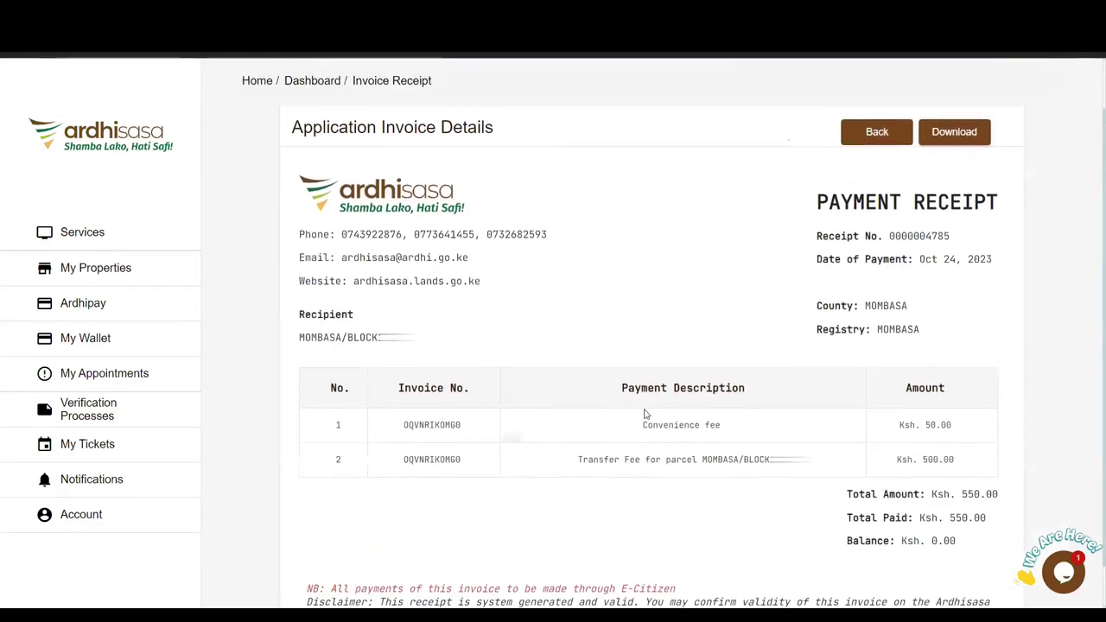
scroll(647, 415, "down", 1)
scroll(875, 424, "up", 2)
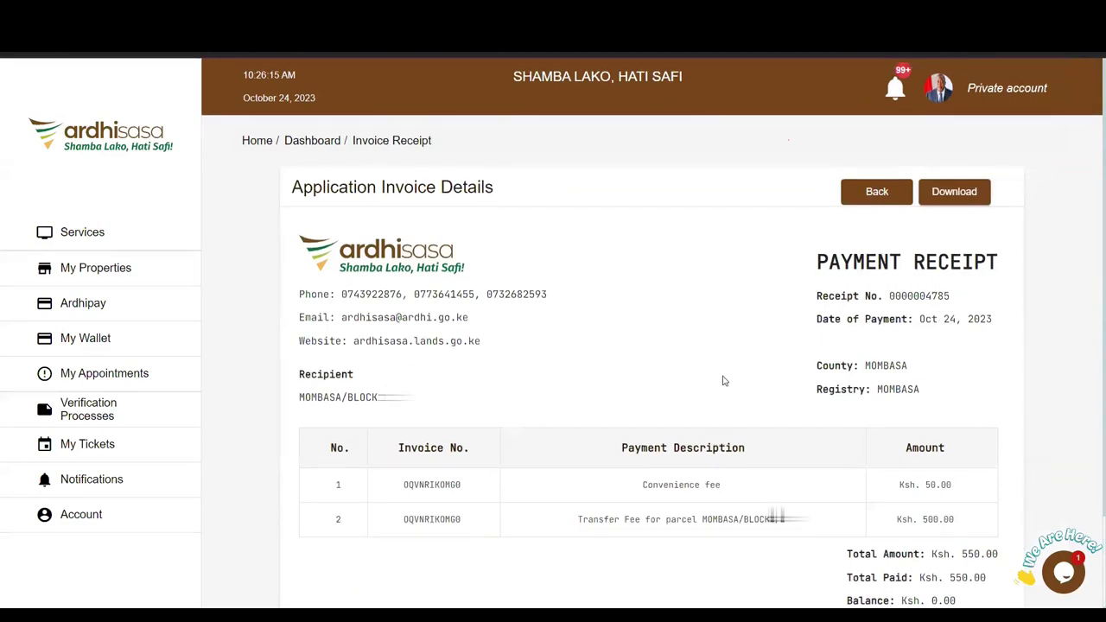
scroll(760, 383, "down", 2)
scroll(795, 386, "up", 2)
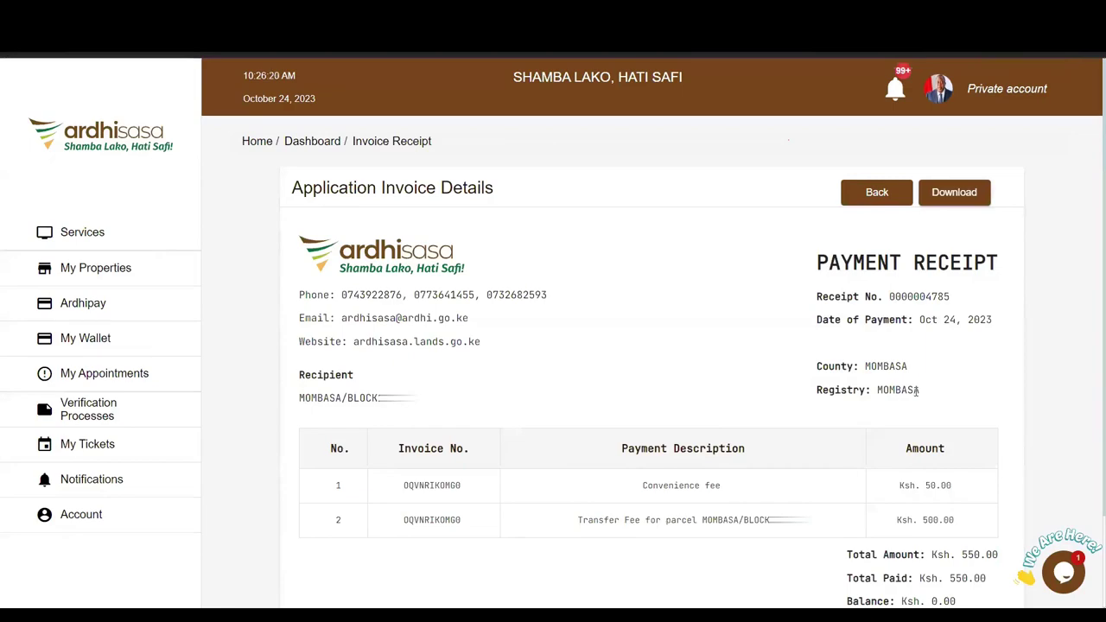
scroll(917, 389, "down", 1)
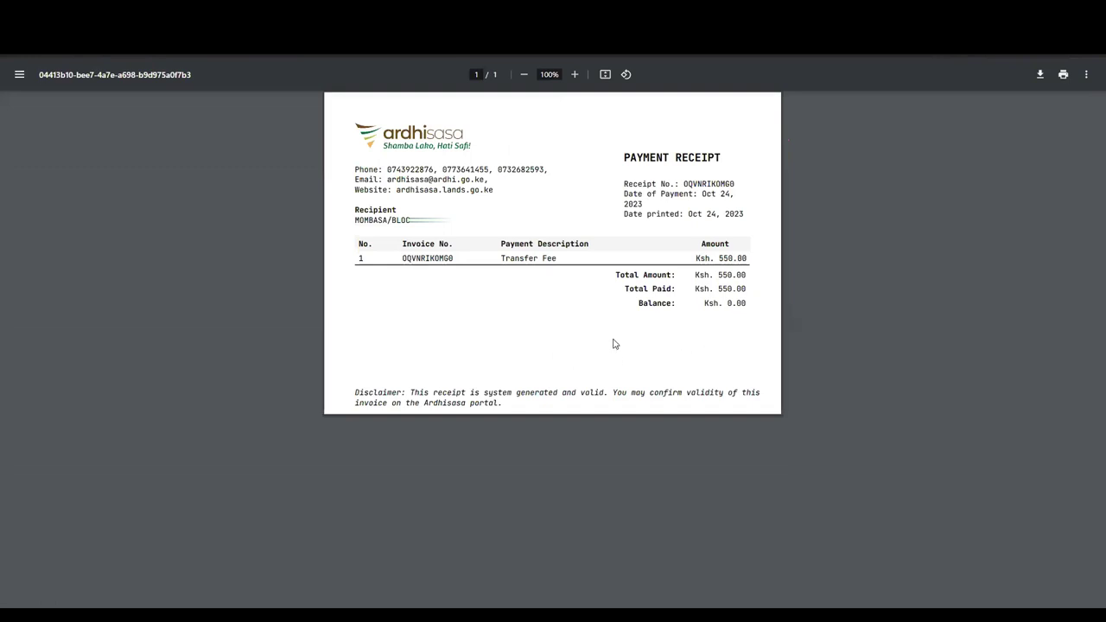
Zoom the receipt PDF in and out to read the Ksh. 550.00 payment details.
scroll(619, 342, "up", 5)
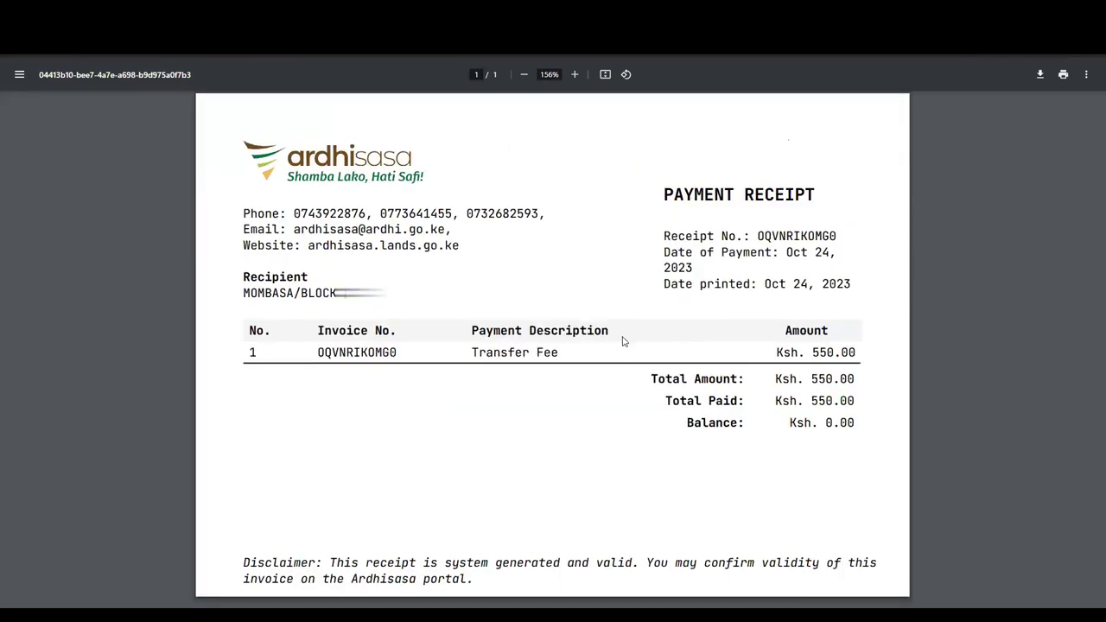
scroll(622, 342, "down", 3)
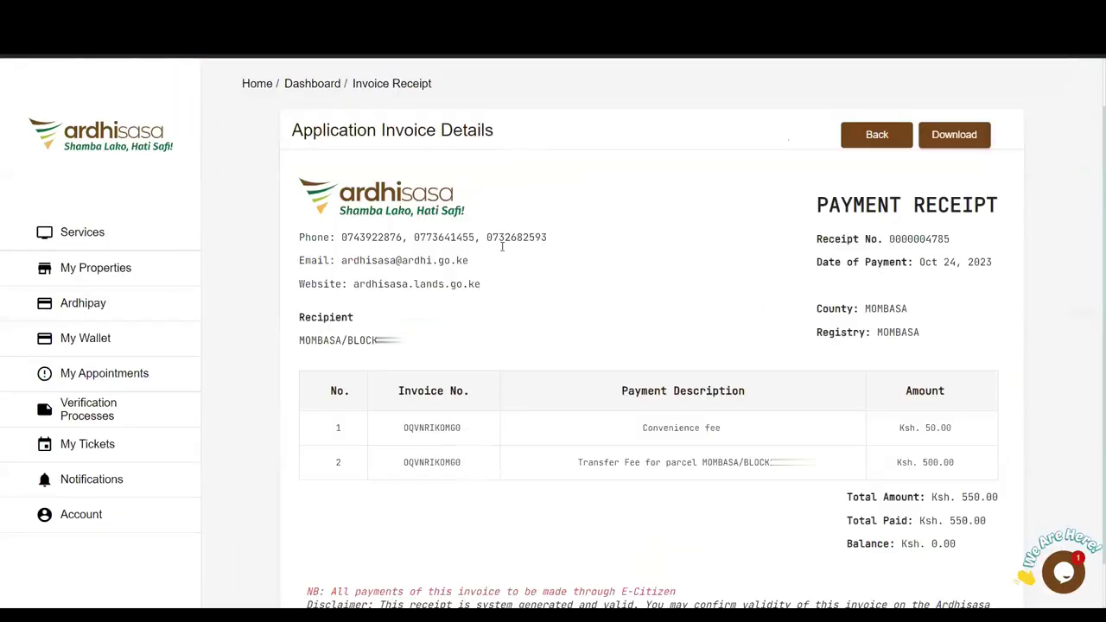
Leave the receipt, return to County Payments, and bring up the Ardhipay service choices.
left_click(877, 135)
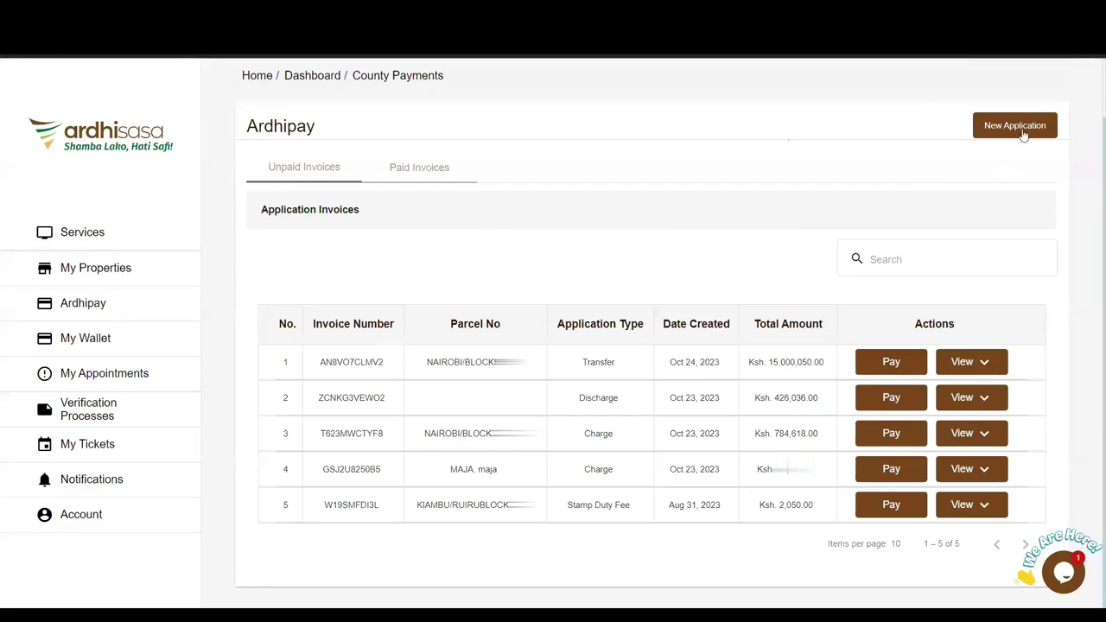
left_click(1016, 126)
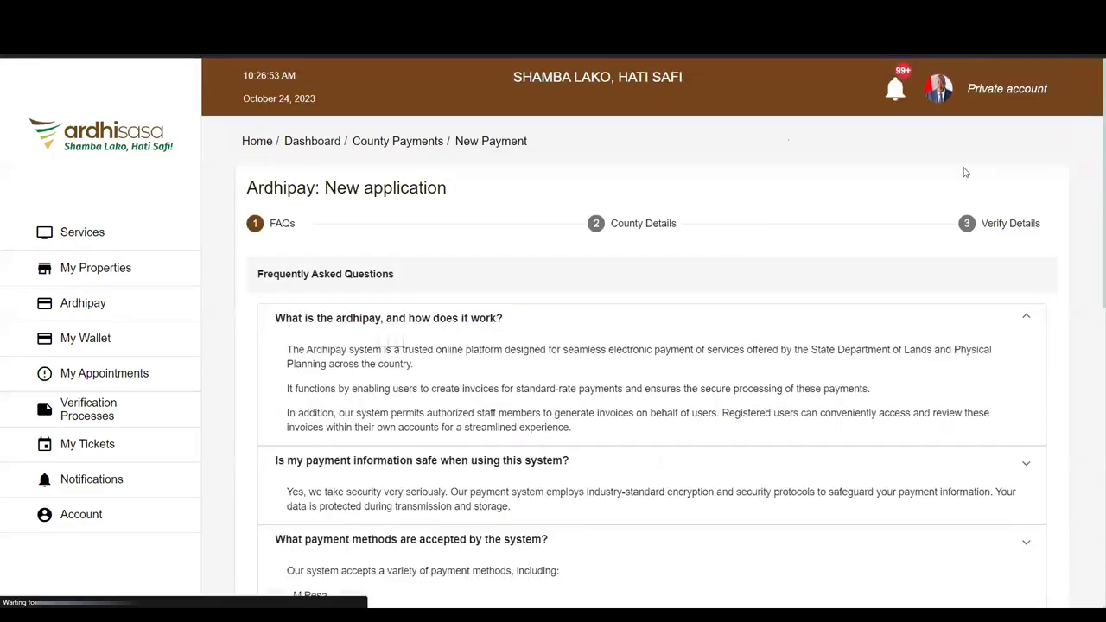
left_click(402, 141)
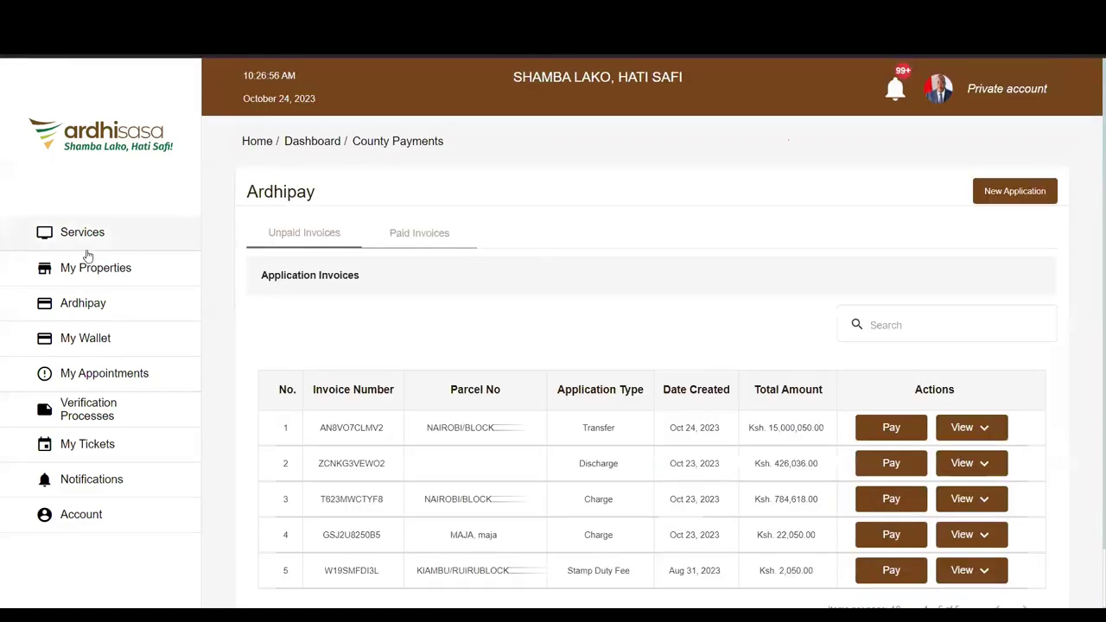
left_click(128, 306)
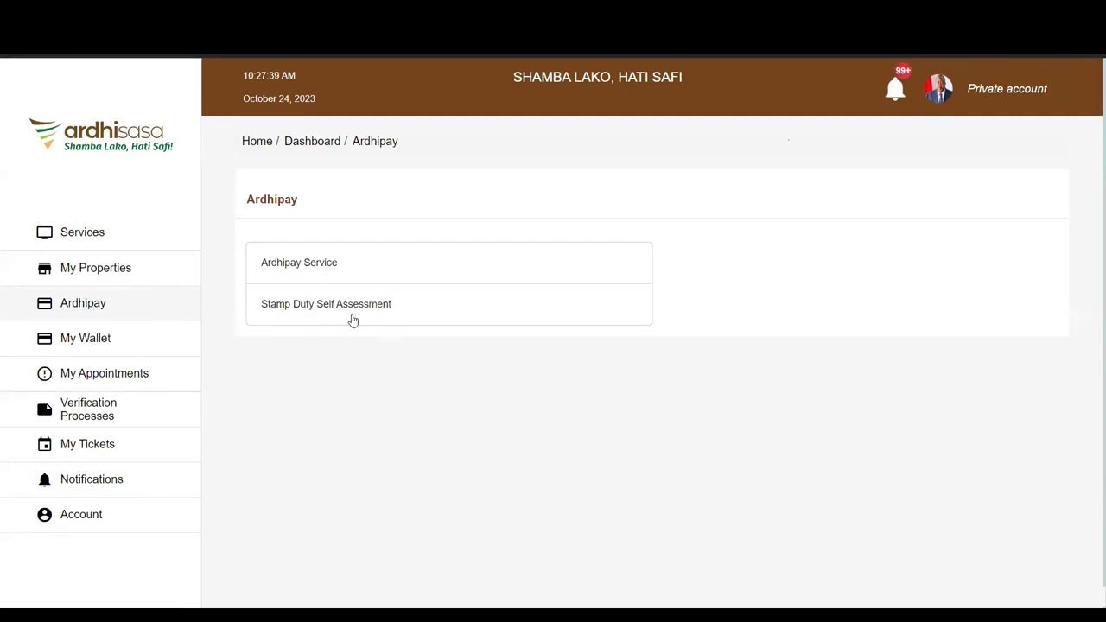
Start a new Ardhipay Service application and choose Mombasa as the county.
left_click(309, 272)
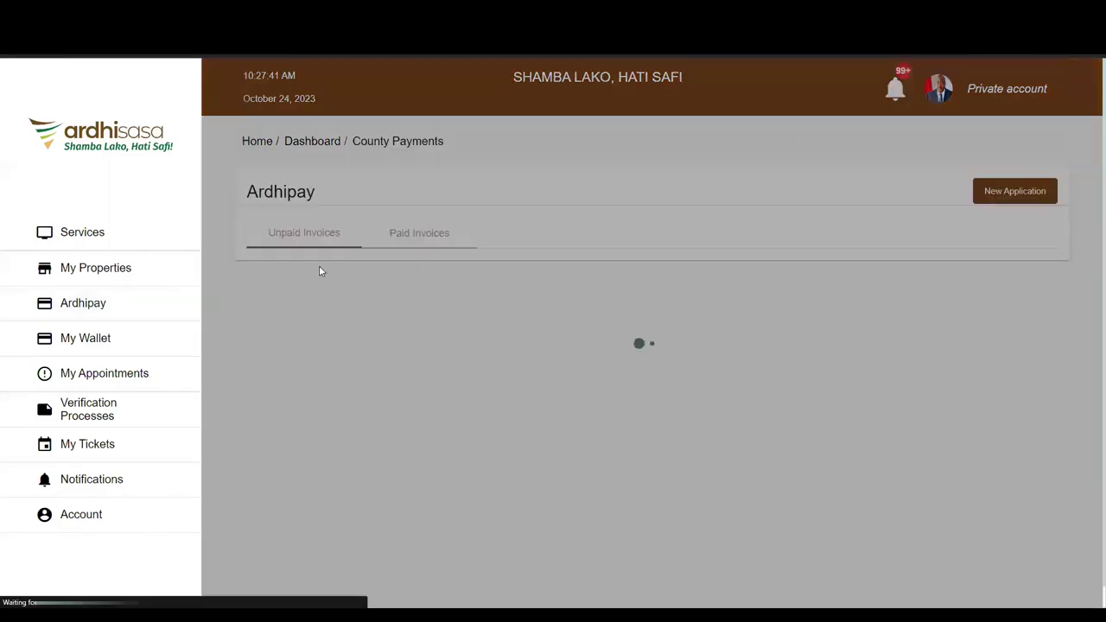
left_click(1006, 197)
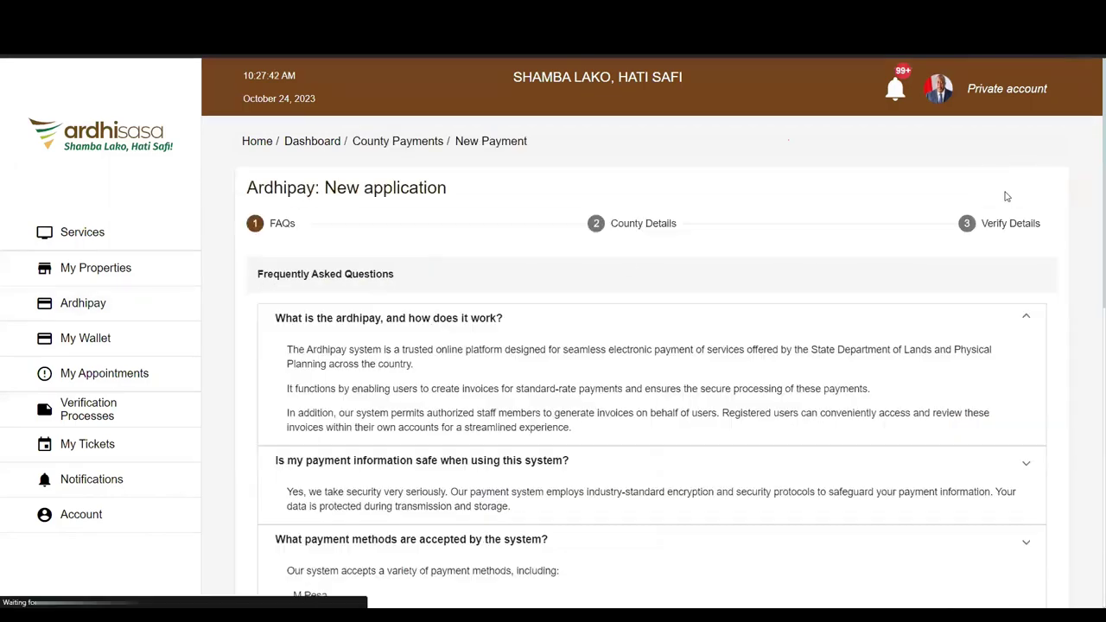
left_click(611, 241)
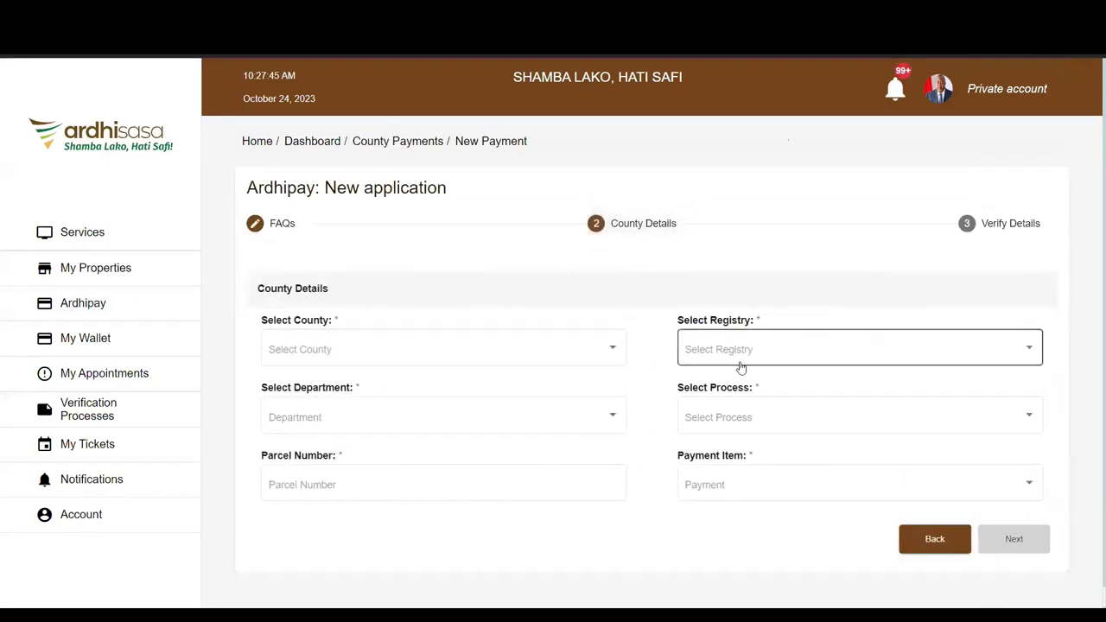
left_click(553, 349)
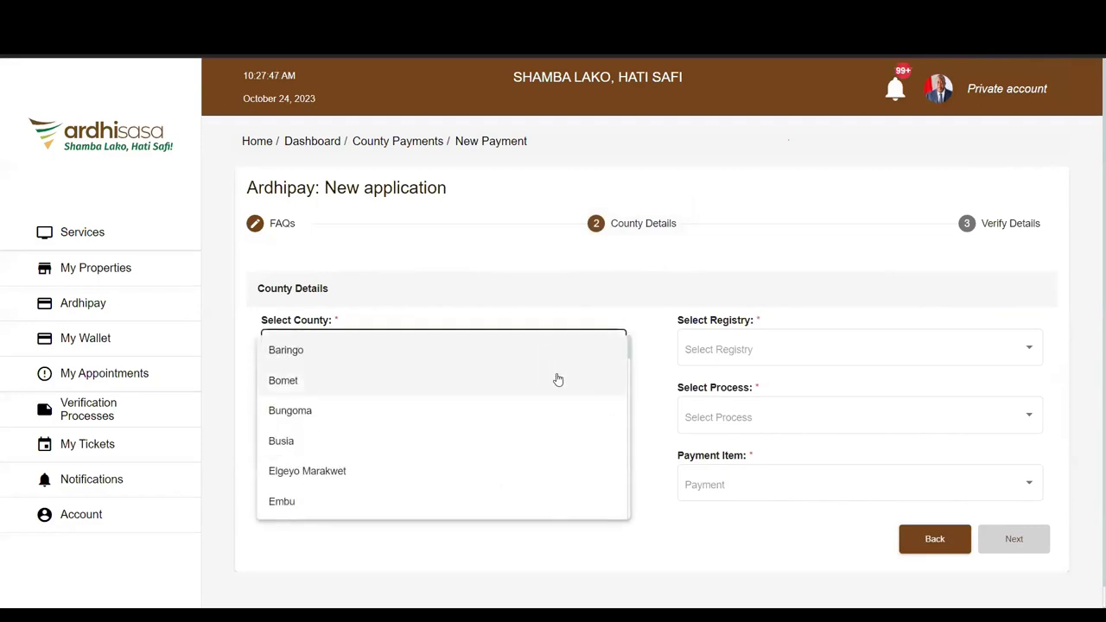
scroll(484, 449, "down", 5)
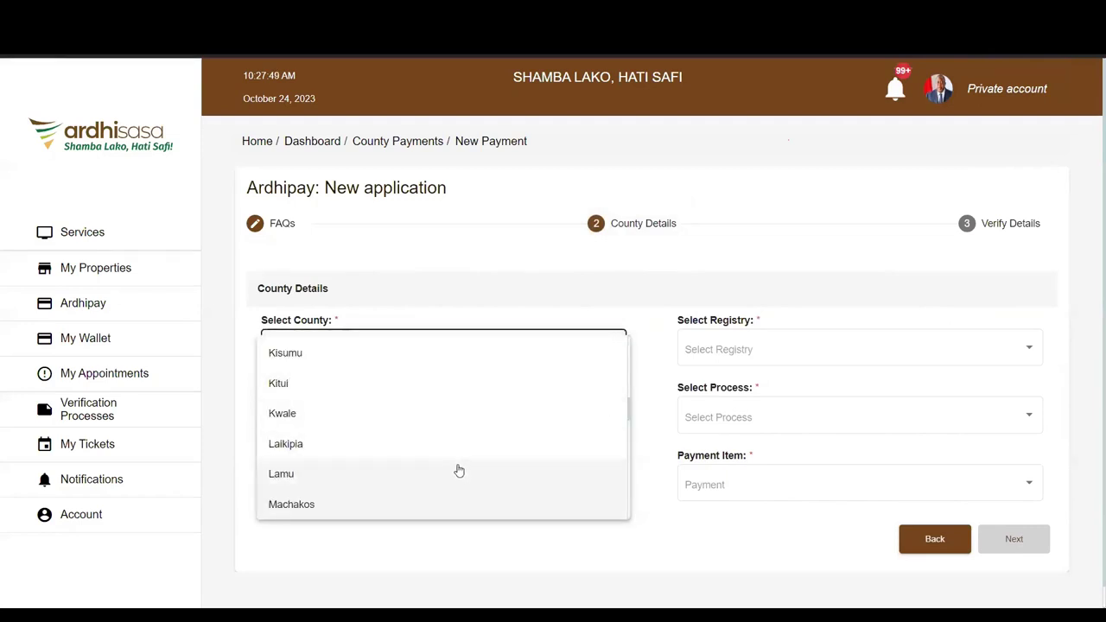
scroll(406, 449, "down", 3)
scroll(406, 487, "down", 3)
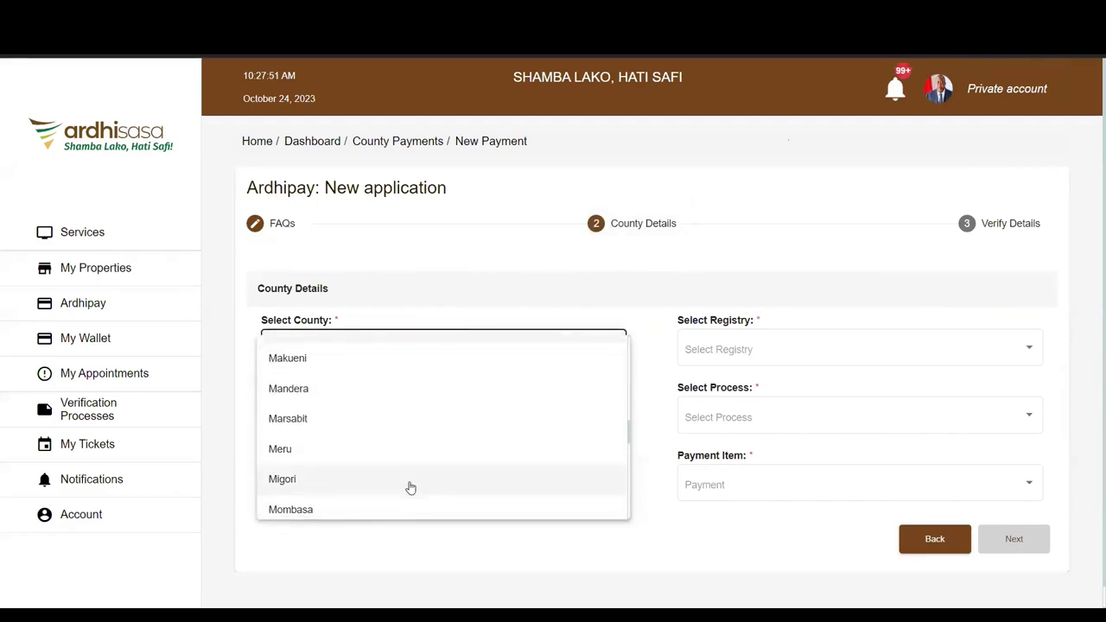
left_click(390, 462)
Pick Mombasa registry and Department Of Land Administration, then abandon the form for the invoice list.
left_click(821, 353)
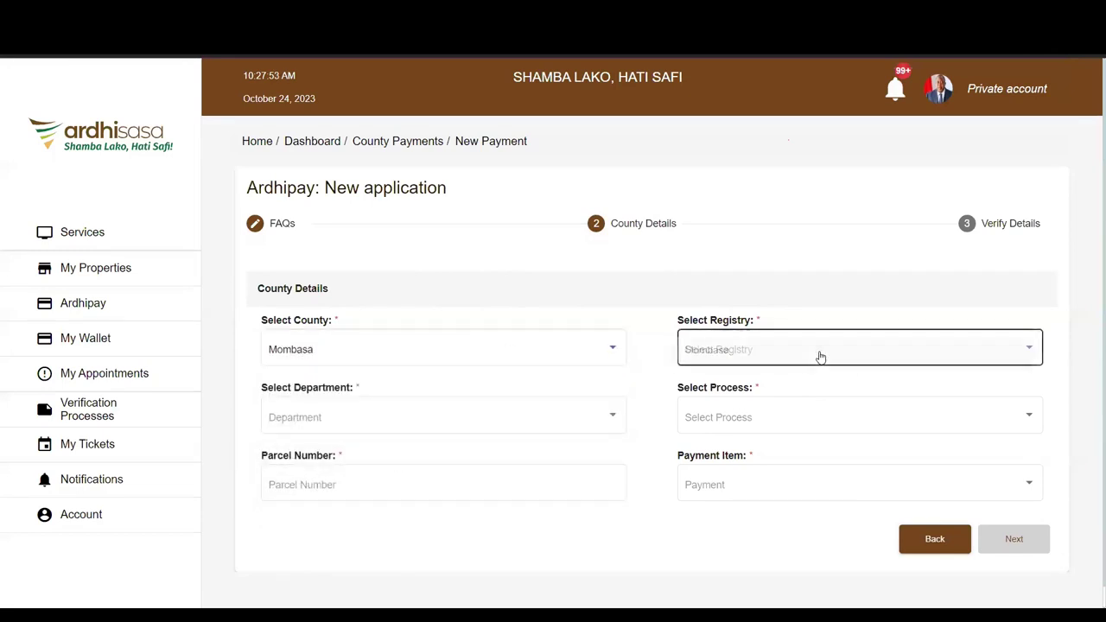
left_click(770, 360)
left_click(464, 423)
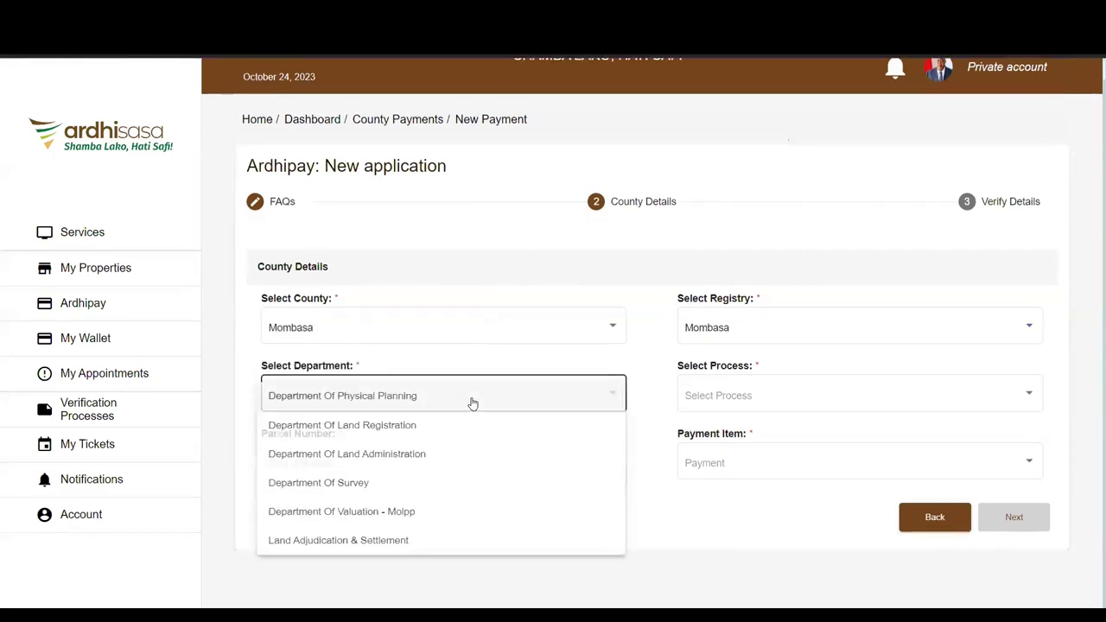
left_click(406, 458)
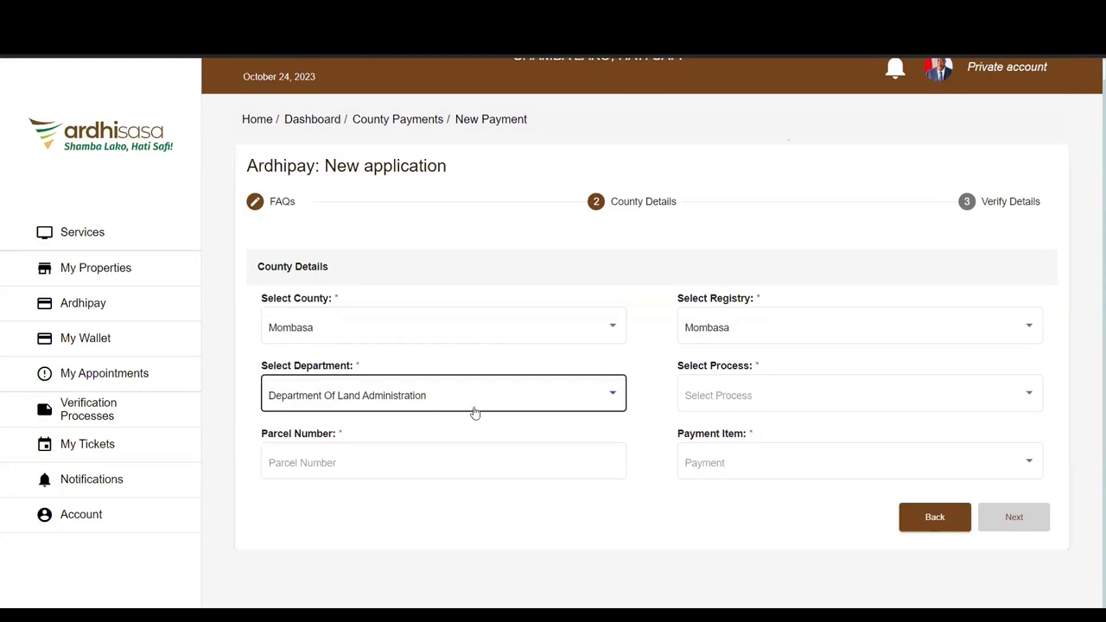
left_click(947, 395)
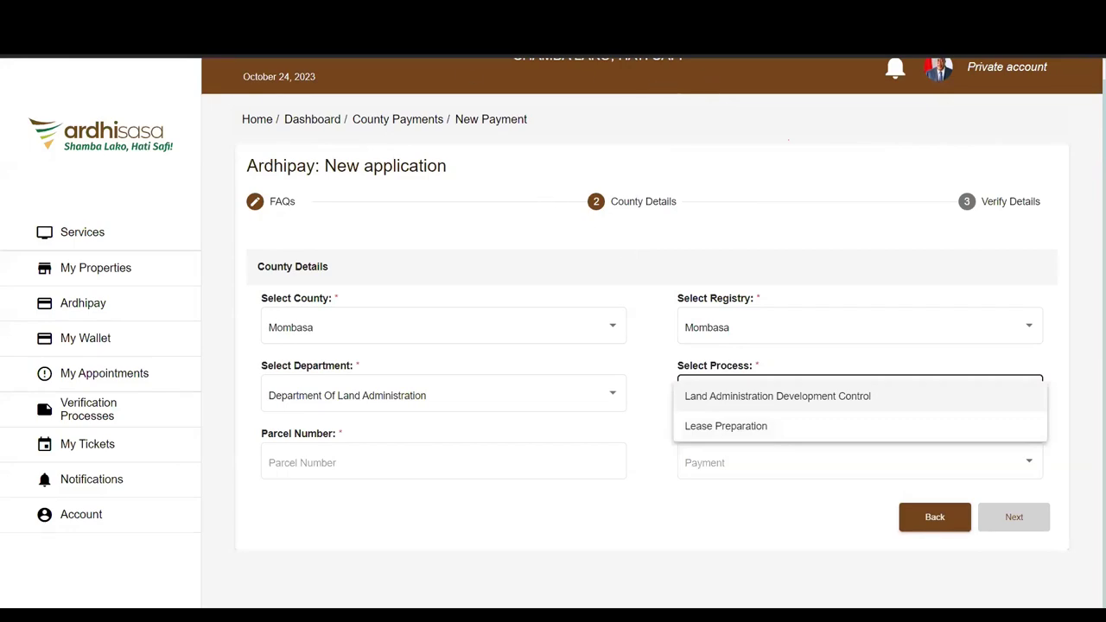
left_click(397, 119)
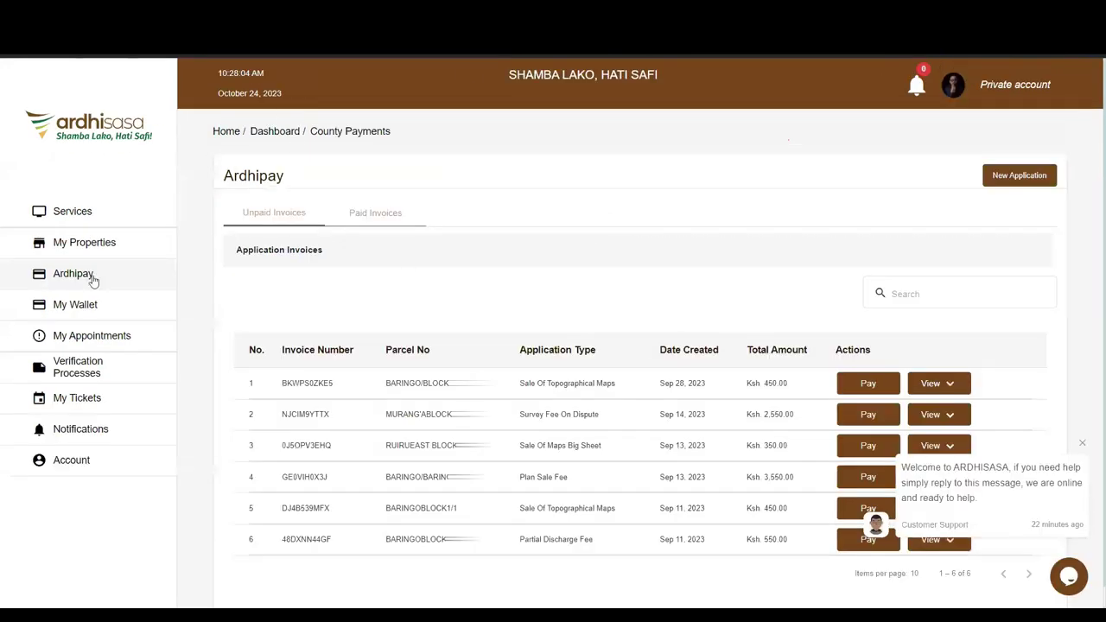
Start a new Ardhipay application and choose Mombasa as the county.
left_click(1037, 176)
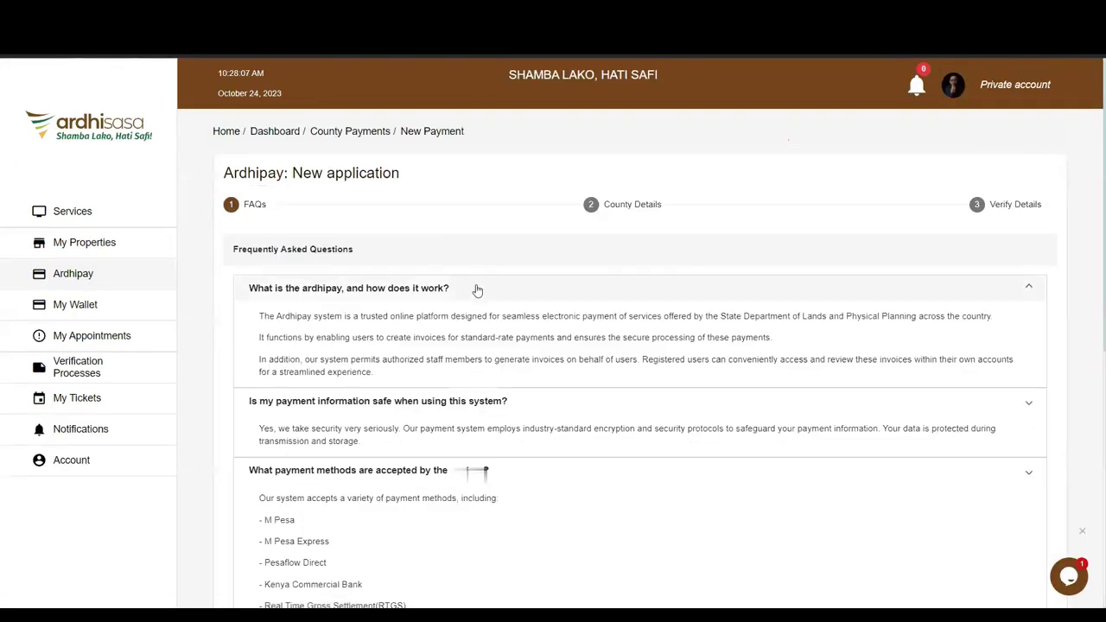
left_click(650, 213)
left_click(430, 307)
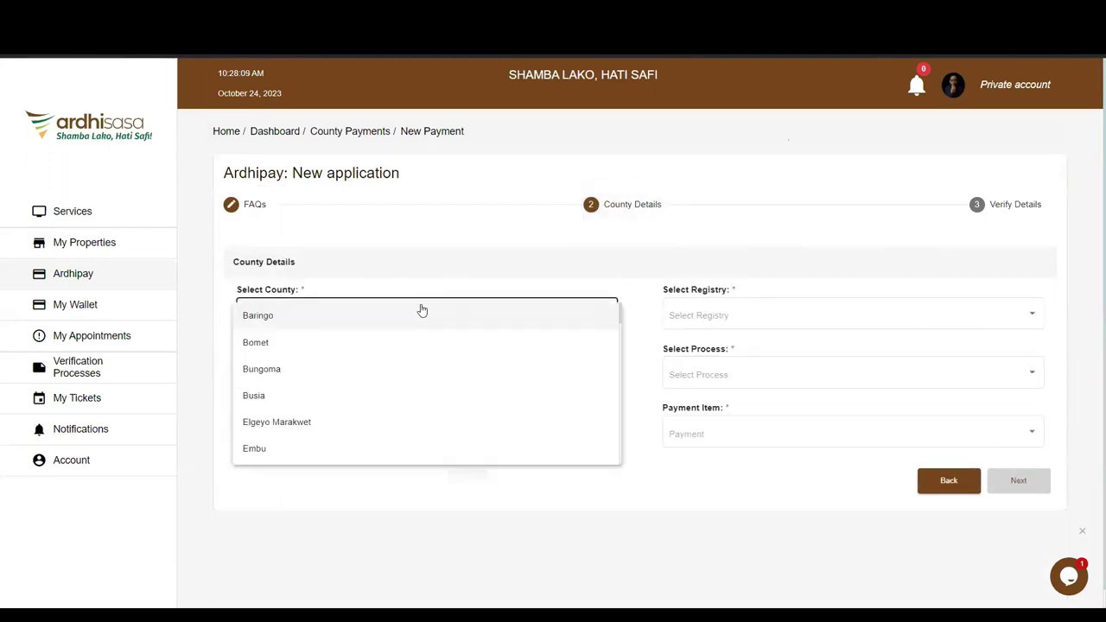
scroll(395, 375, "down", 5)
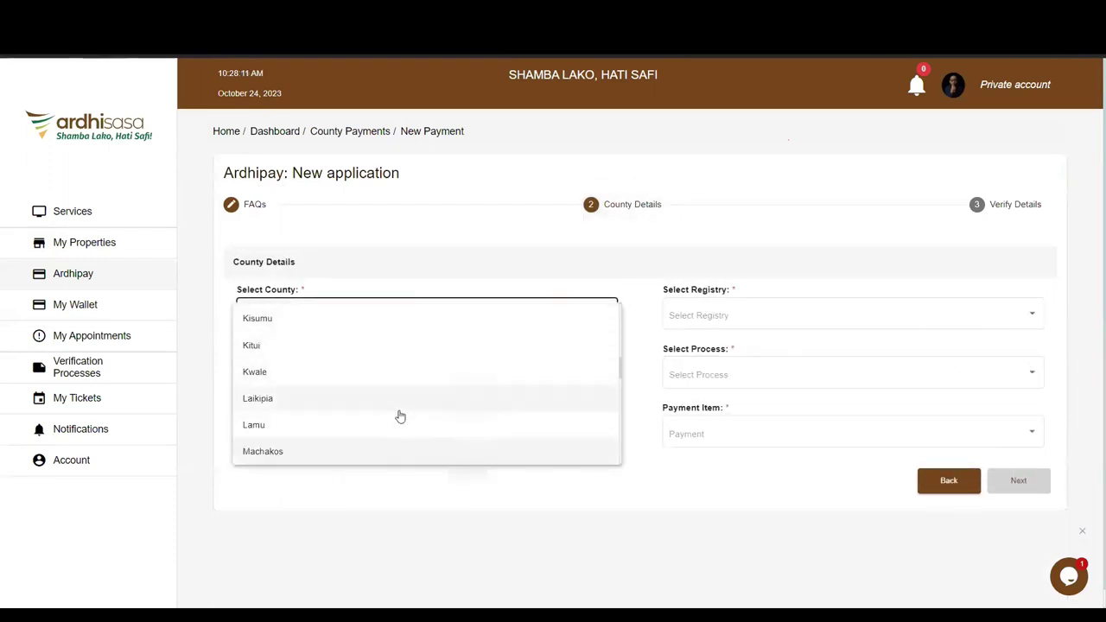
scroll(358, 424, "down", 1)
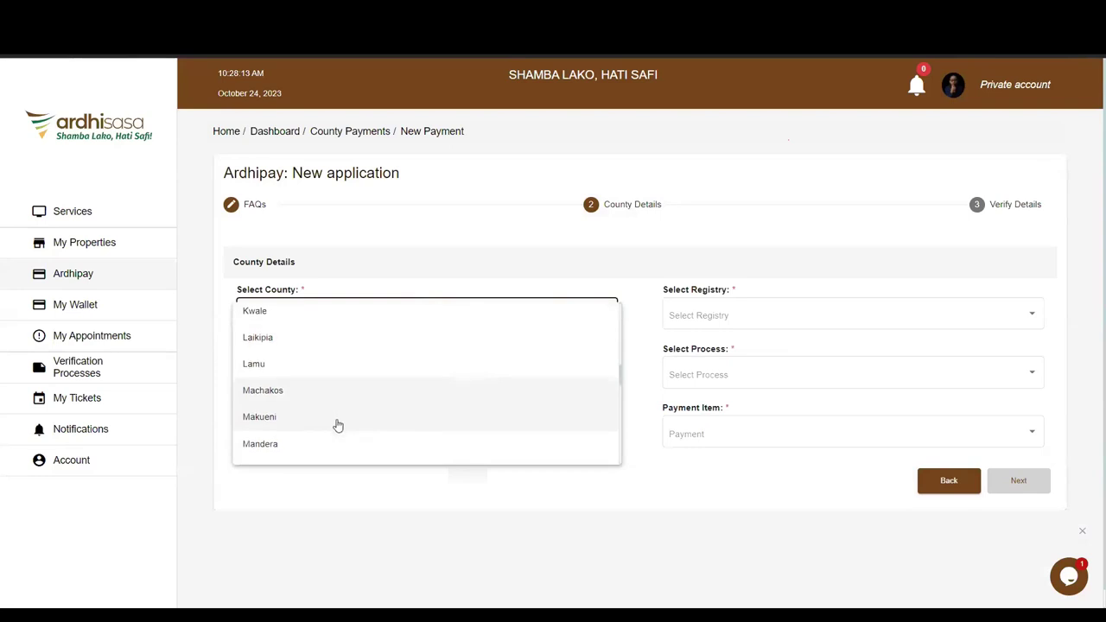
scroll(328, 423, "down", 3)
left_click(294, 441)
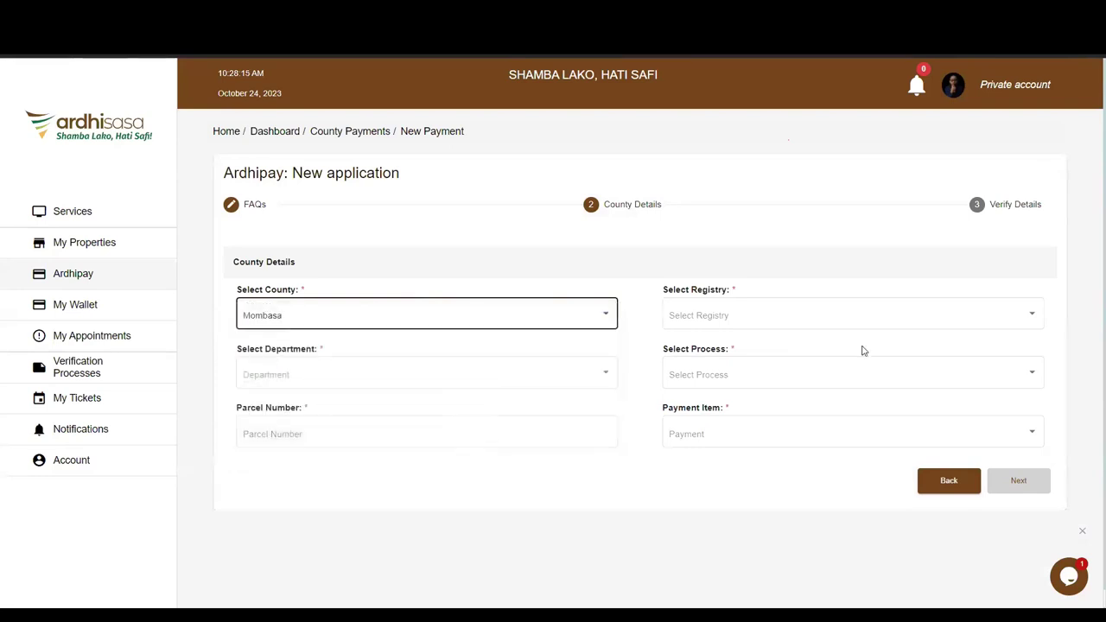
Set the registry to Mombasa and the department to Department Of Land Administration.
left_click(841, 319)
left_click(803, 327)
left_click(451, 381)
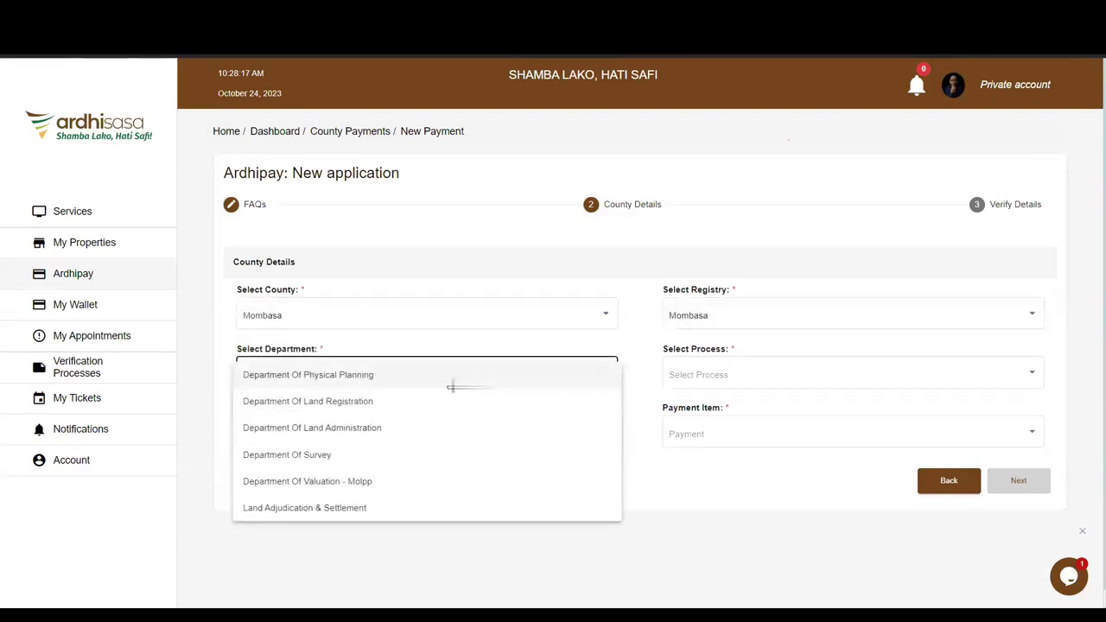
left_click(407, 427)
Choose Land Administration Services as process and Land Control Board Fee as payment item.
left_click(790, 386)
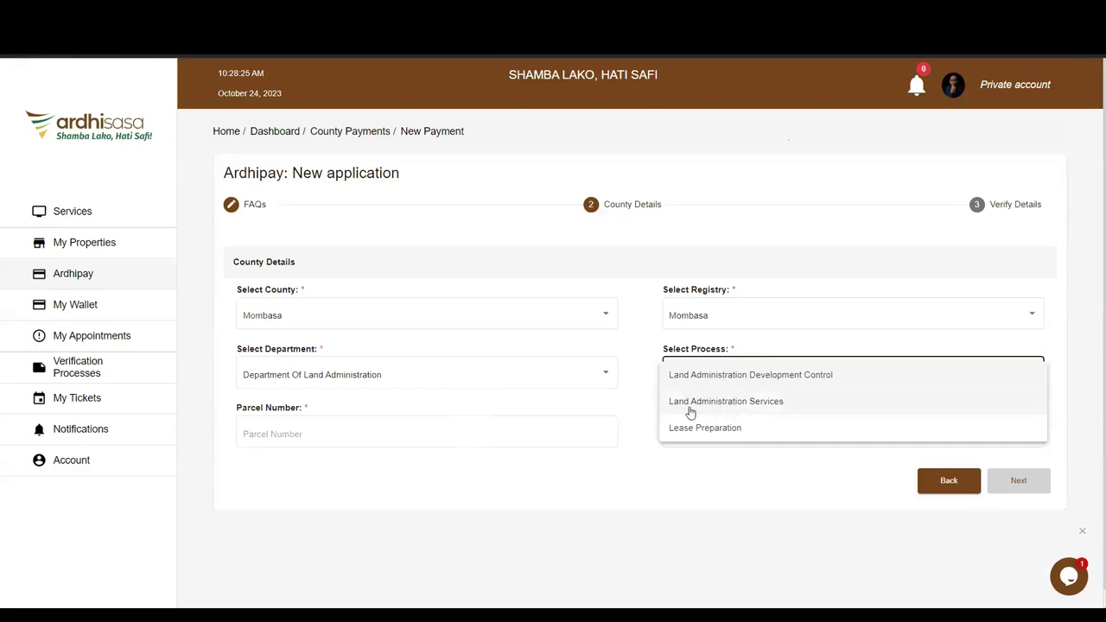
left_click(740, 405)
left_click(788, 441)
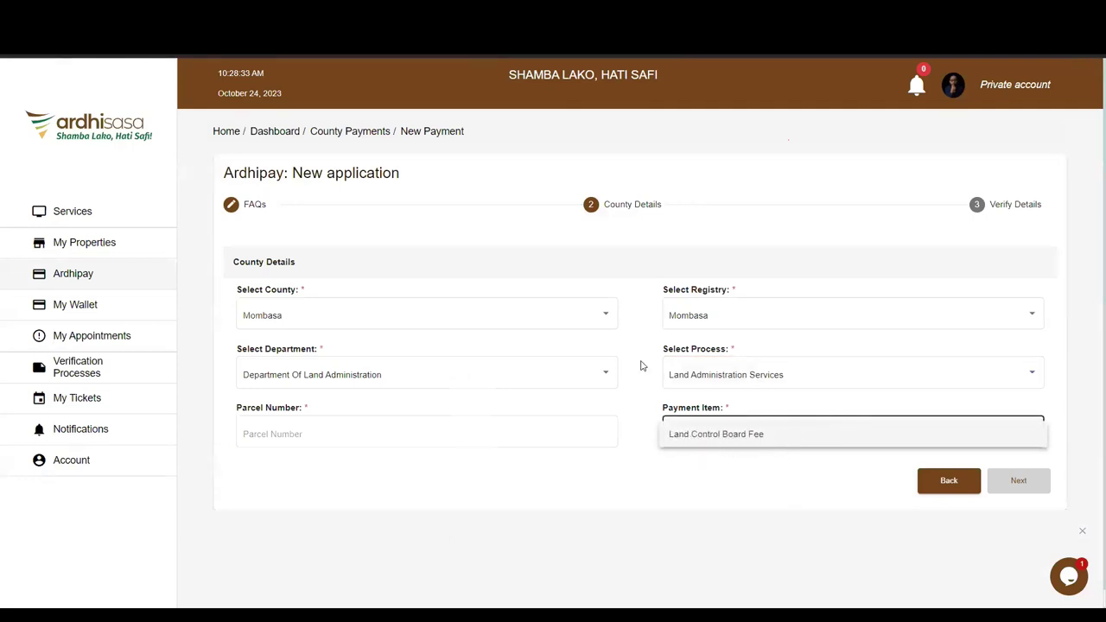
left_click(786, 437)
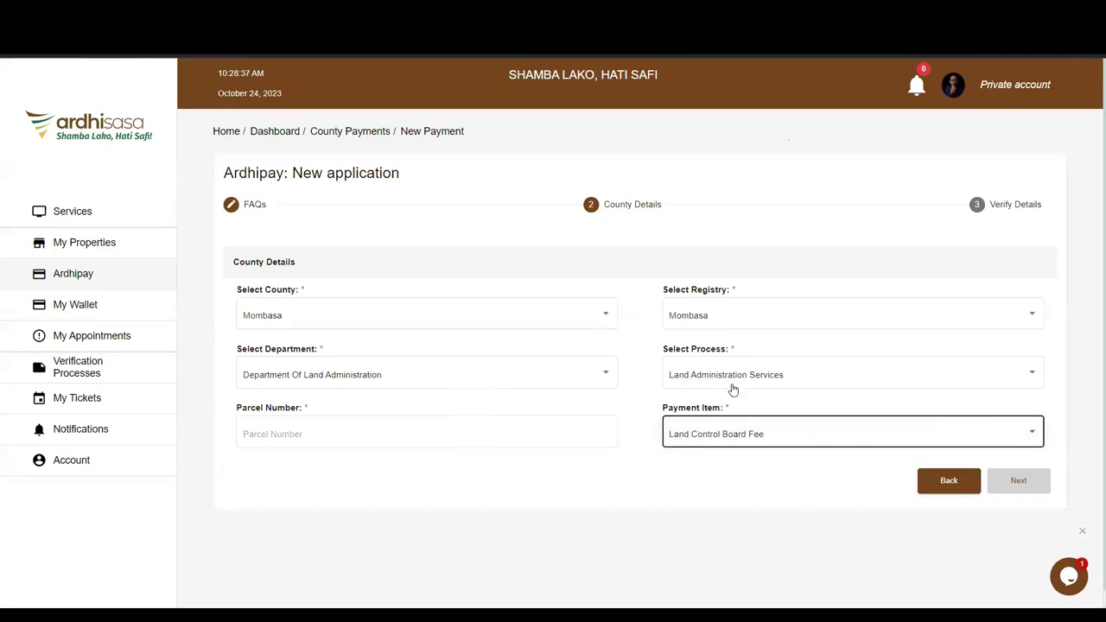
left_click(489, 432)
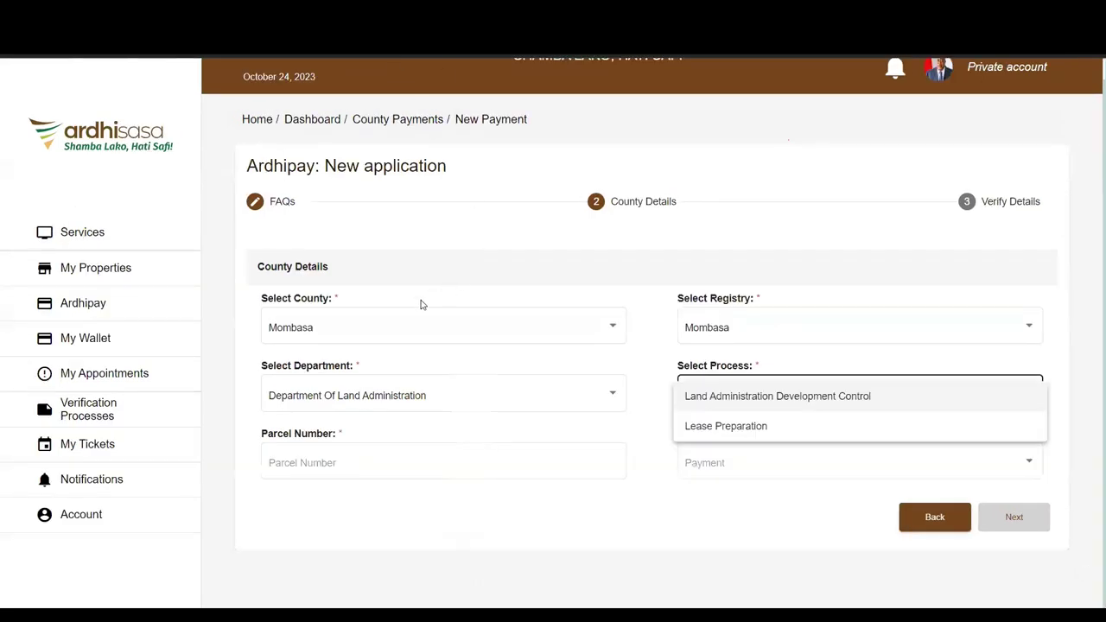
Dismiss the process dropdown without a choice and return to the Ardhipay services page.
scroll(421, 304, "up", 1)
left_click(429, 299)
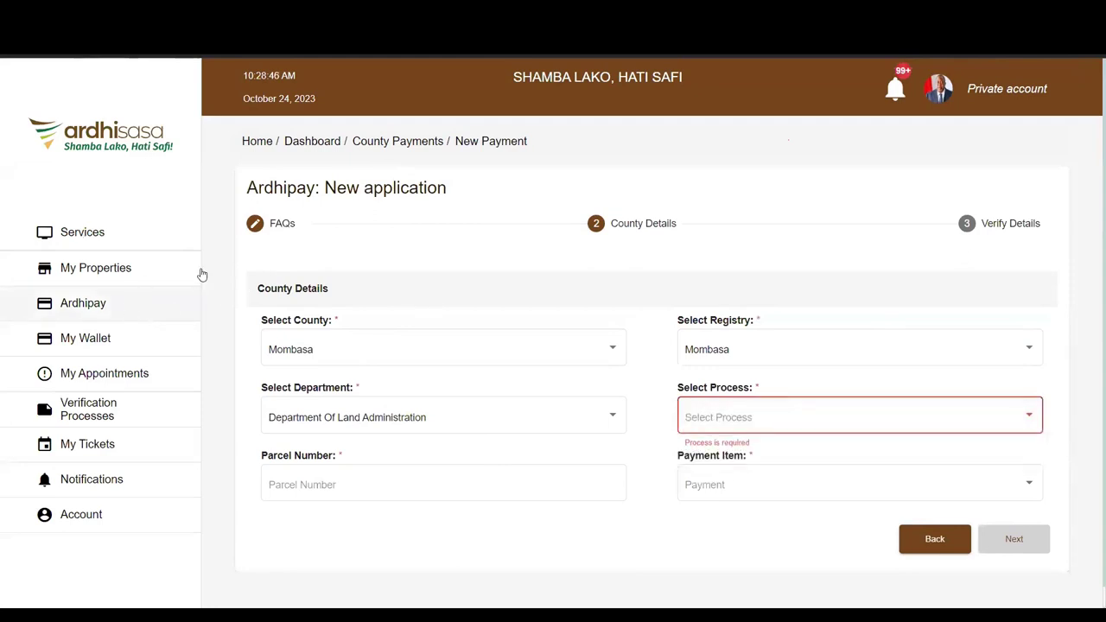
left_click(114, 306)
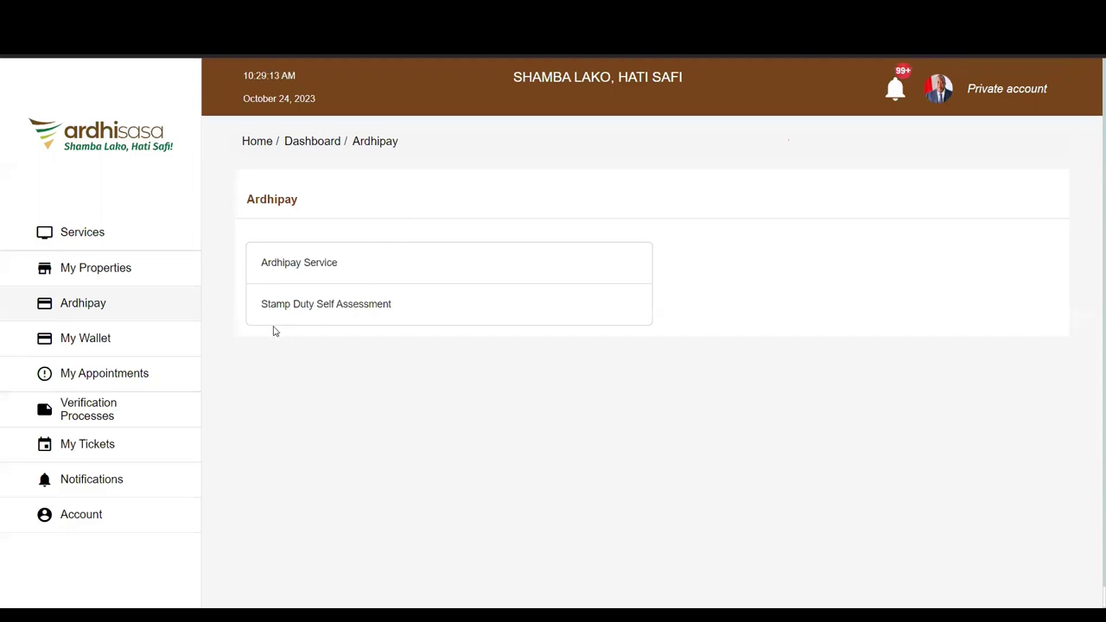
Open Stamp Duty Self Assessment, check its paid invoices, then start a new application.
left_click(366, 304)
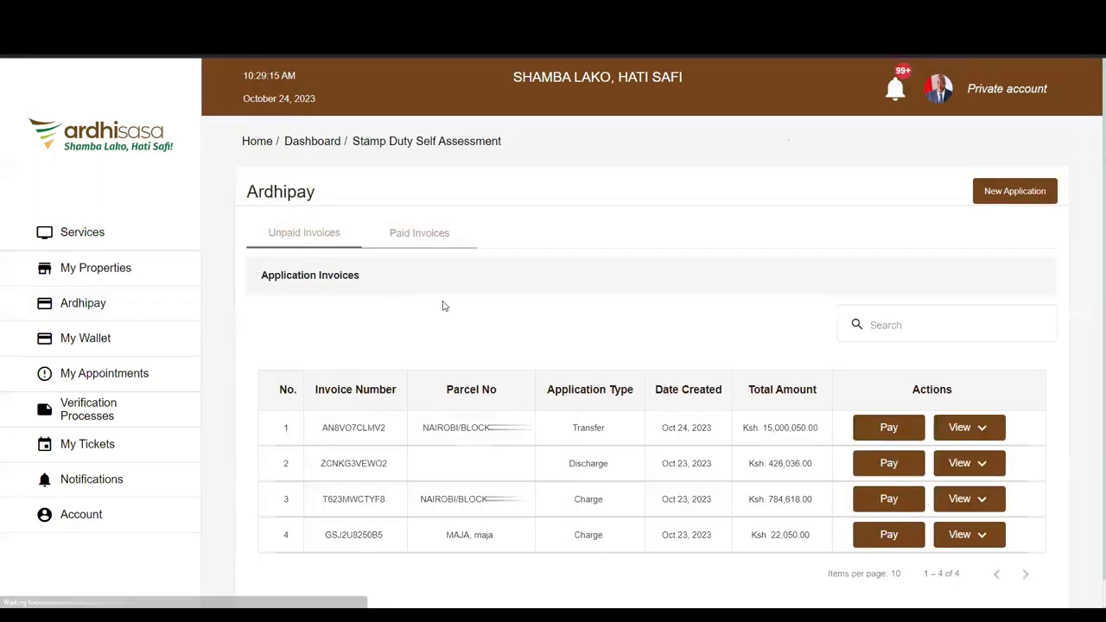
scroll(533, 297, "down", 1)
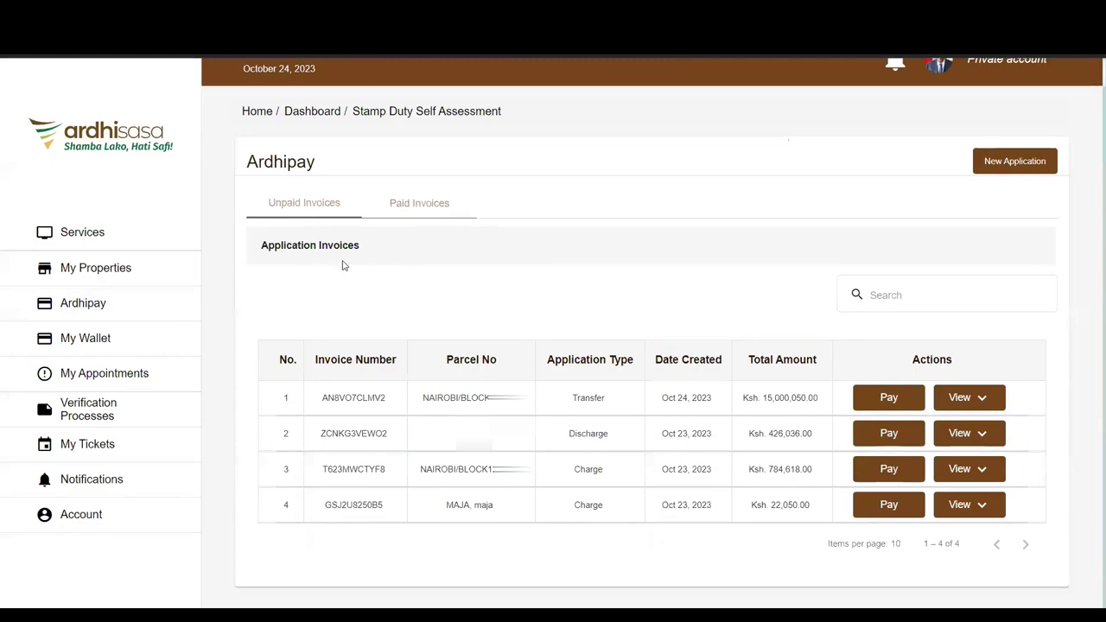
left_click(417, 213)
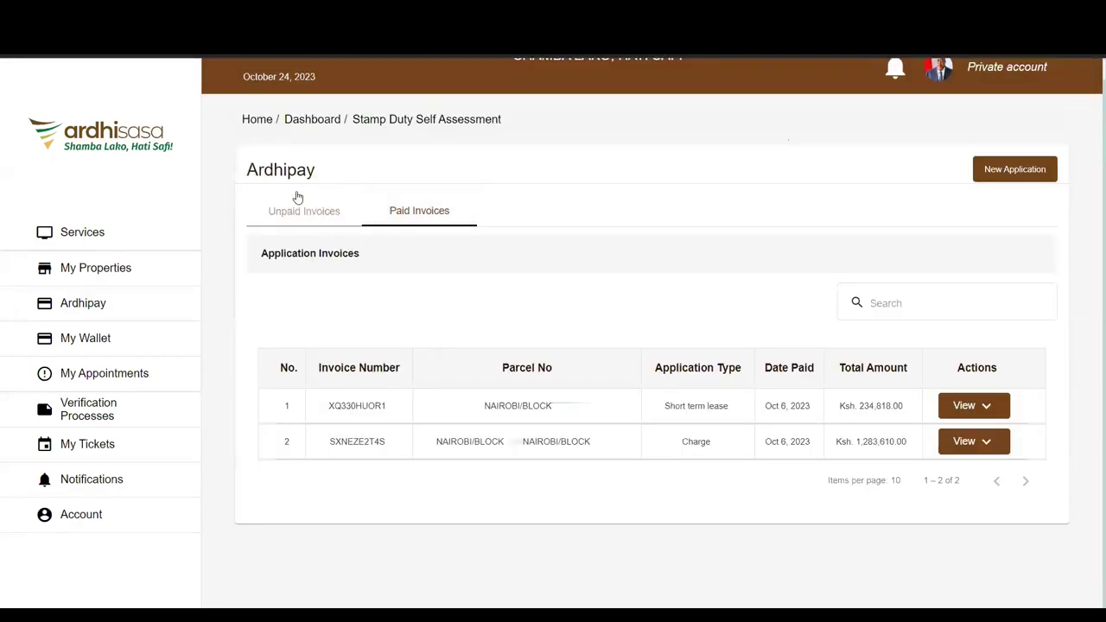
left_click(295, 214)
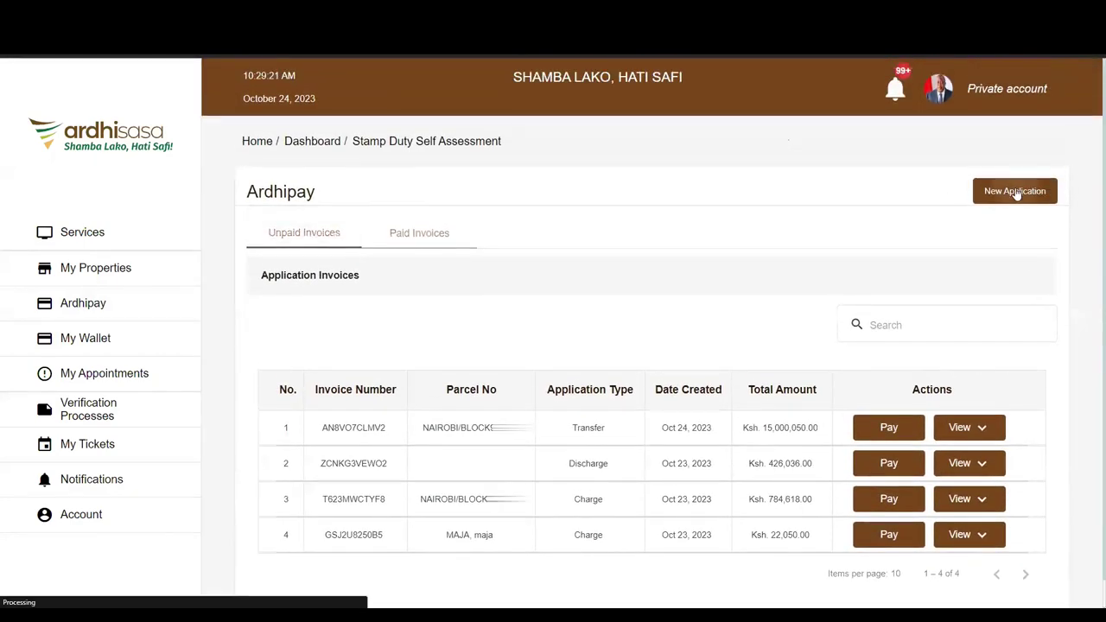
left_click(1016, 192)
On Application Details, choose Mombasa as the county.
left_click(519, 229)
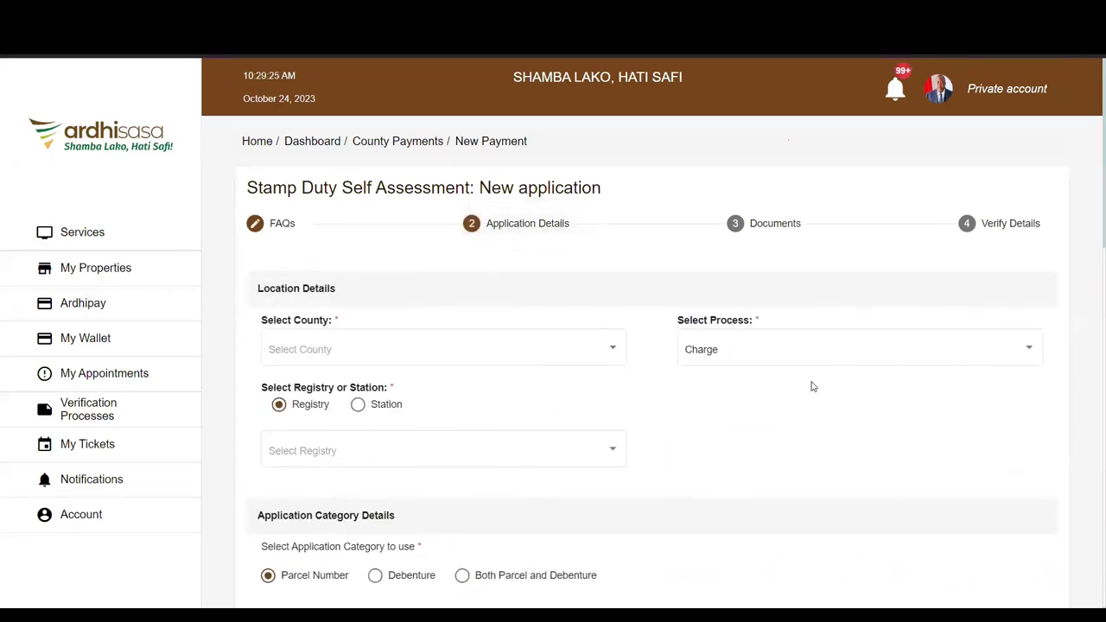
scroll(812, 386, "down", 6)
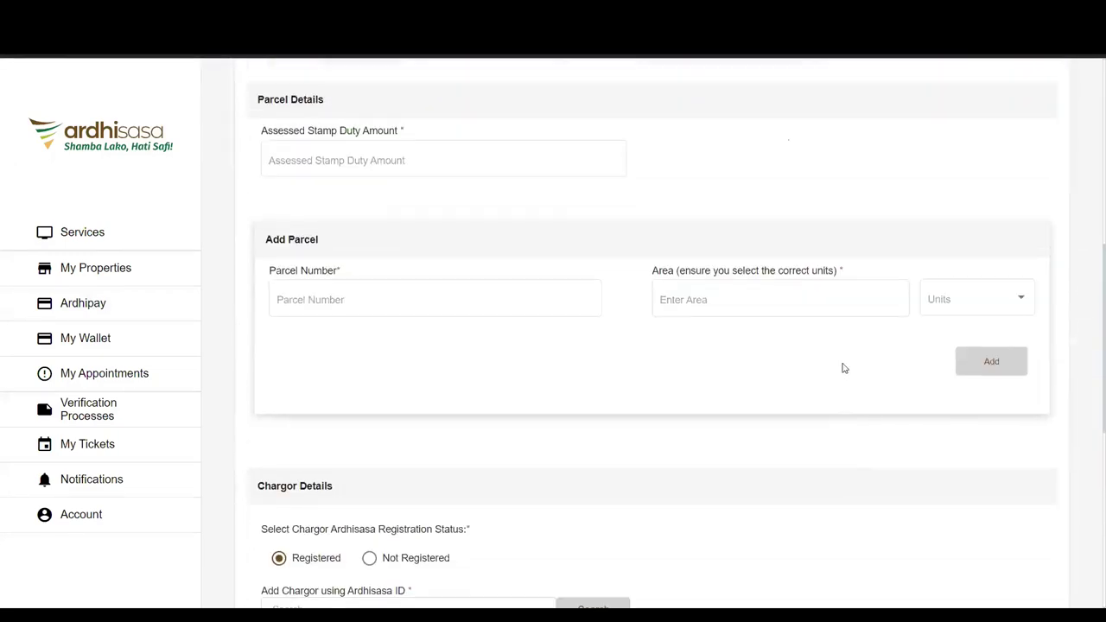
scroll(844, 368, "up", 8)
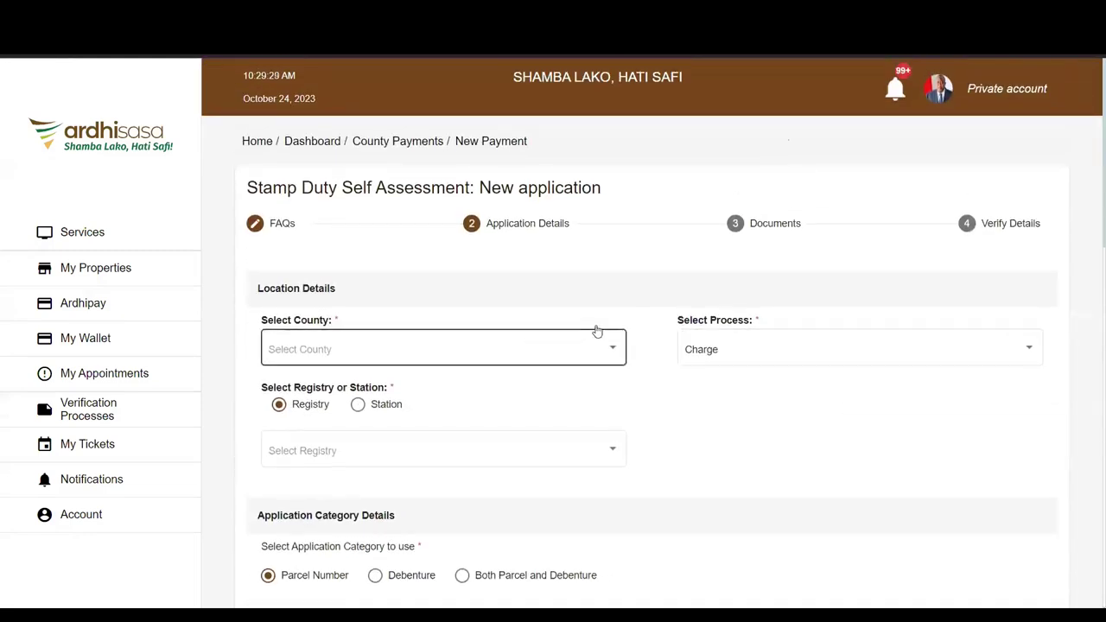
left_click(588, 363)
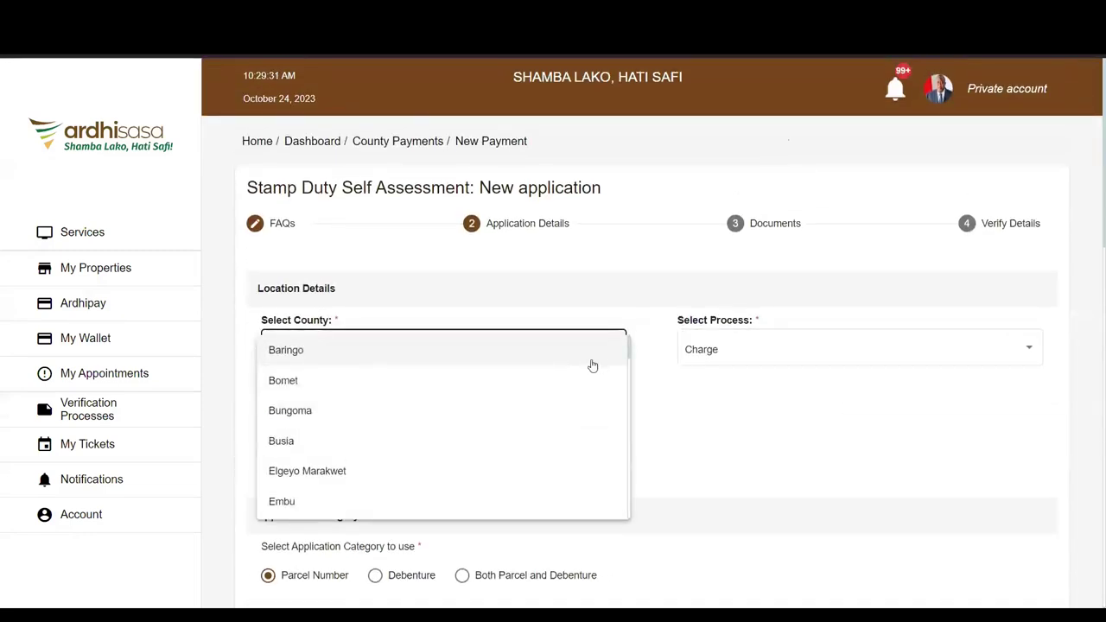
scroll(366, 449, "down", 8)
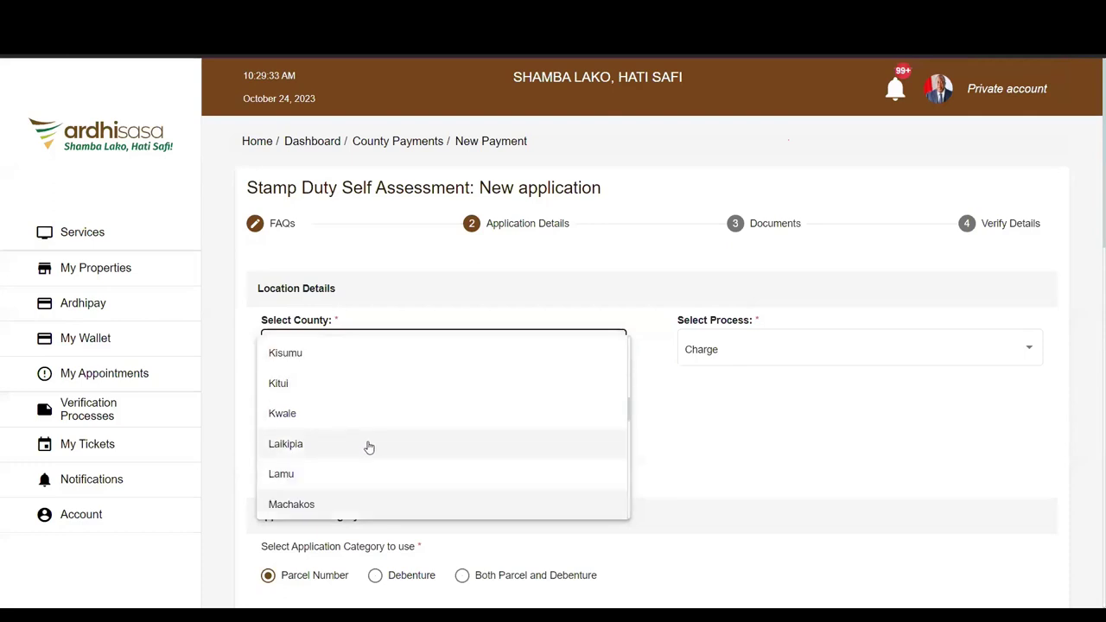
left_click(341, 513)
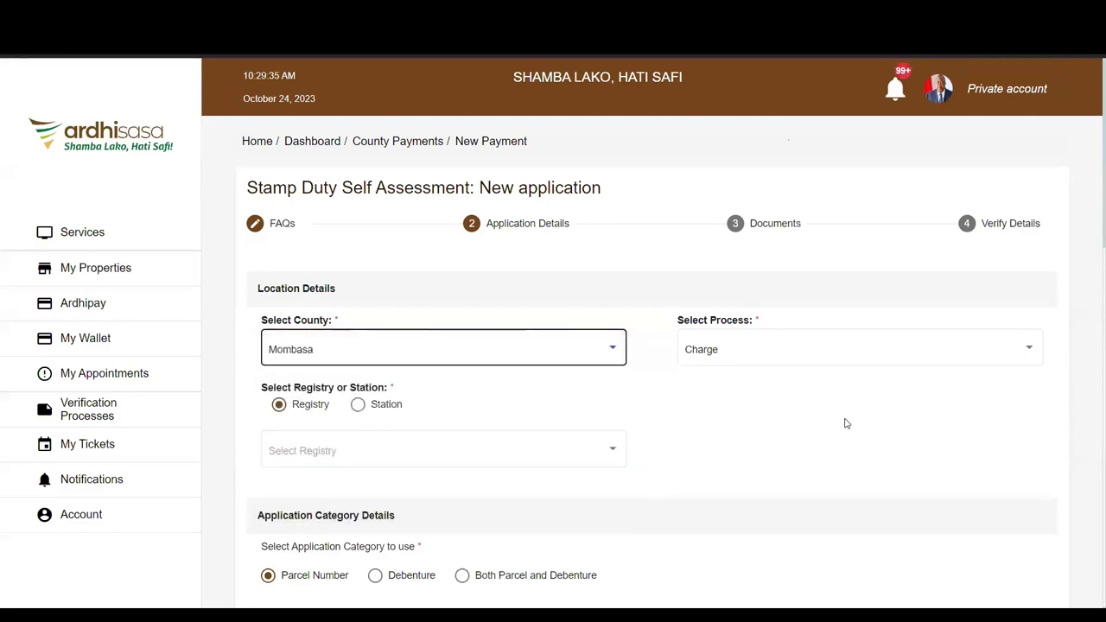
Set the process to Transfer.
left_click(857, 354)
scroll(852, 395, "down", 2)
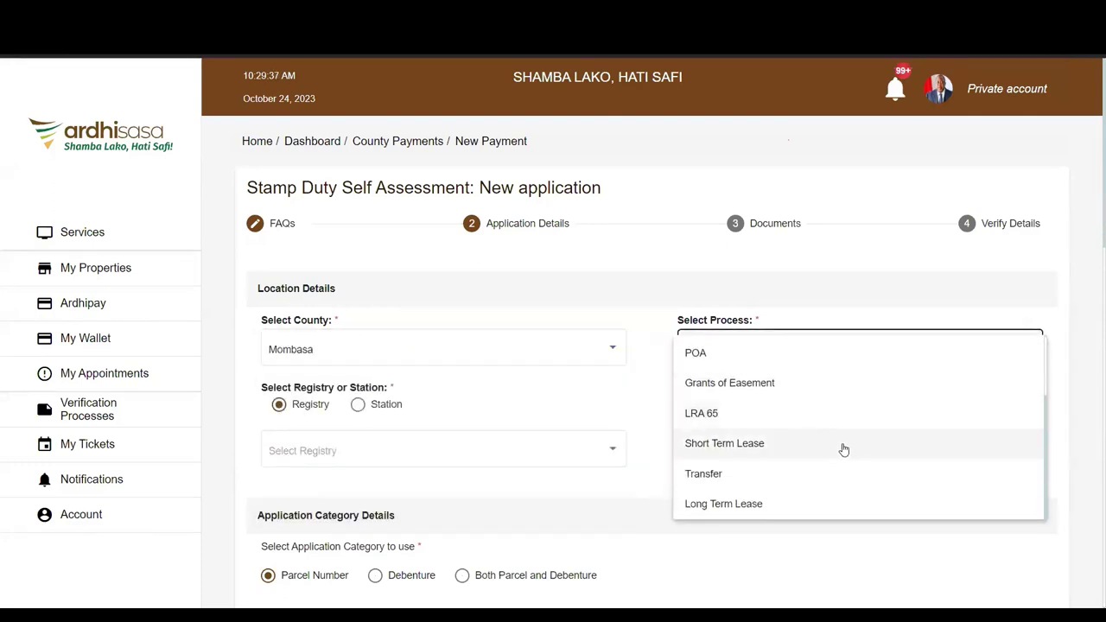
scroll(842, 446, "up", 2)
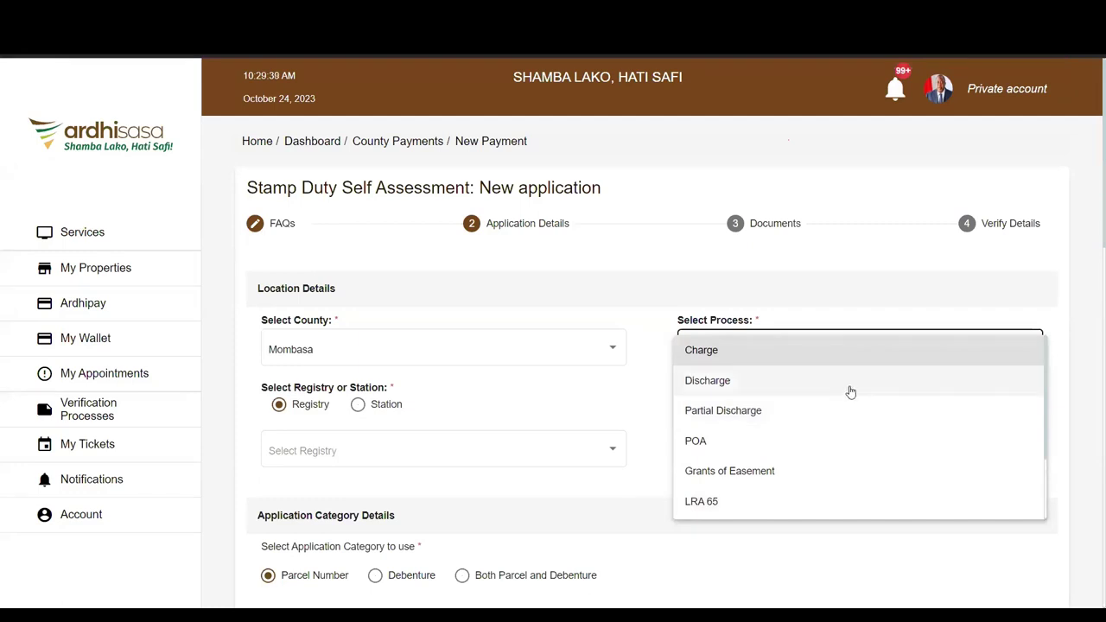
scroll(821, 419, "down", 4)
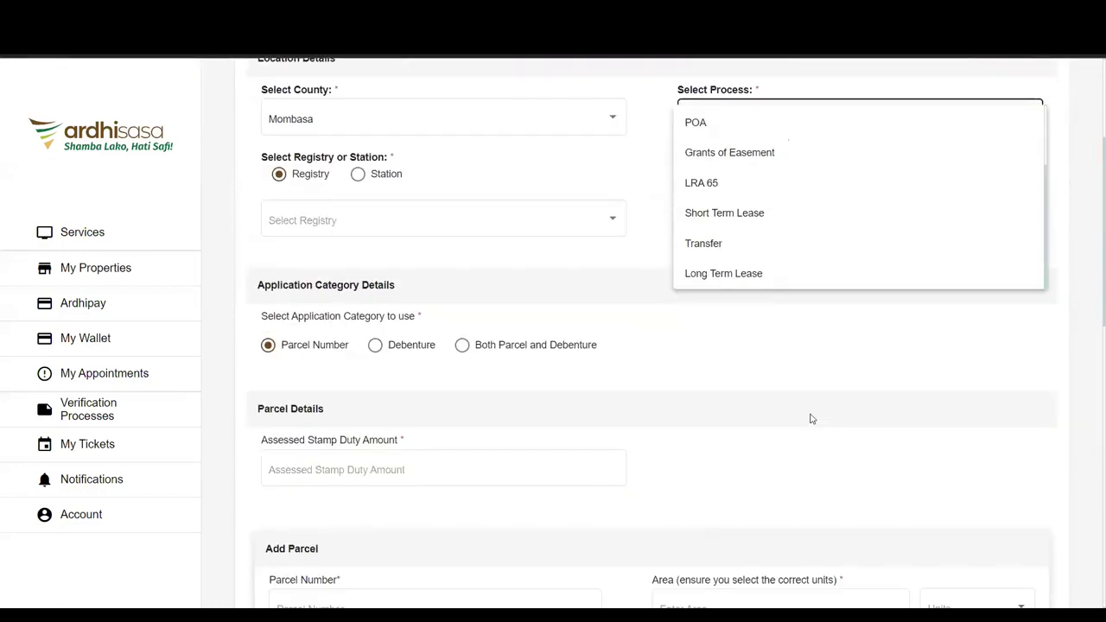
scroll(915, 404, "up", 1)
left_click(761, 364)
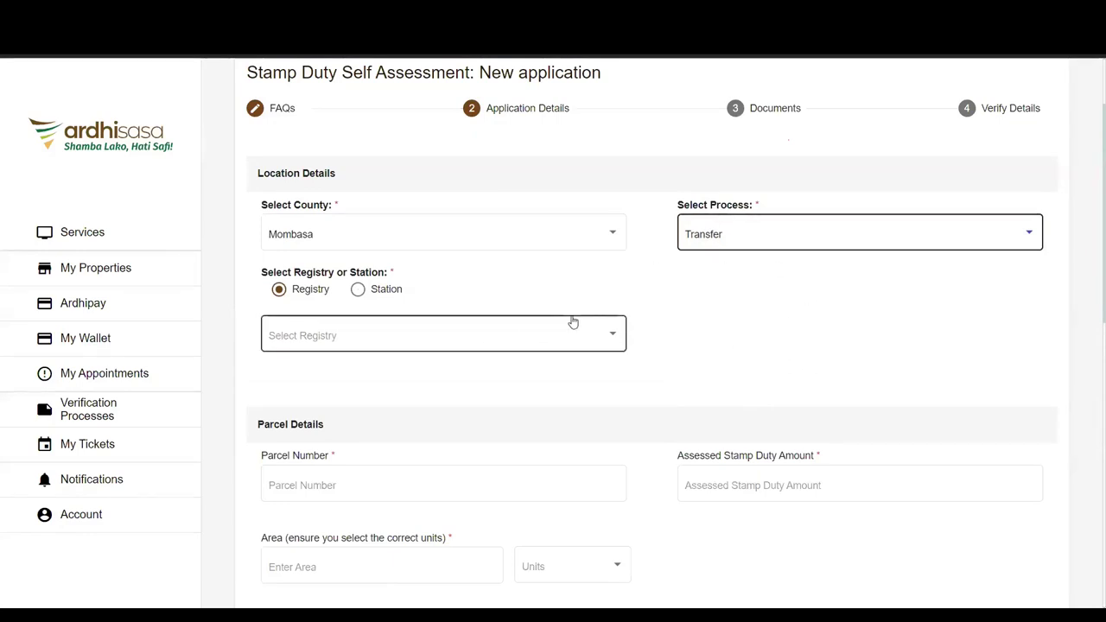
Choose Mombasa as the registry and move to the Parcel Number field.
left_click(462, 347)
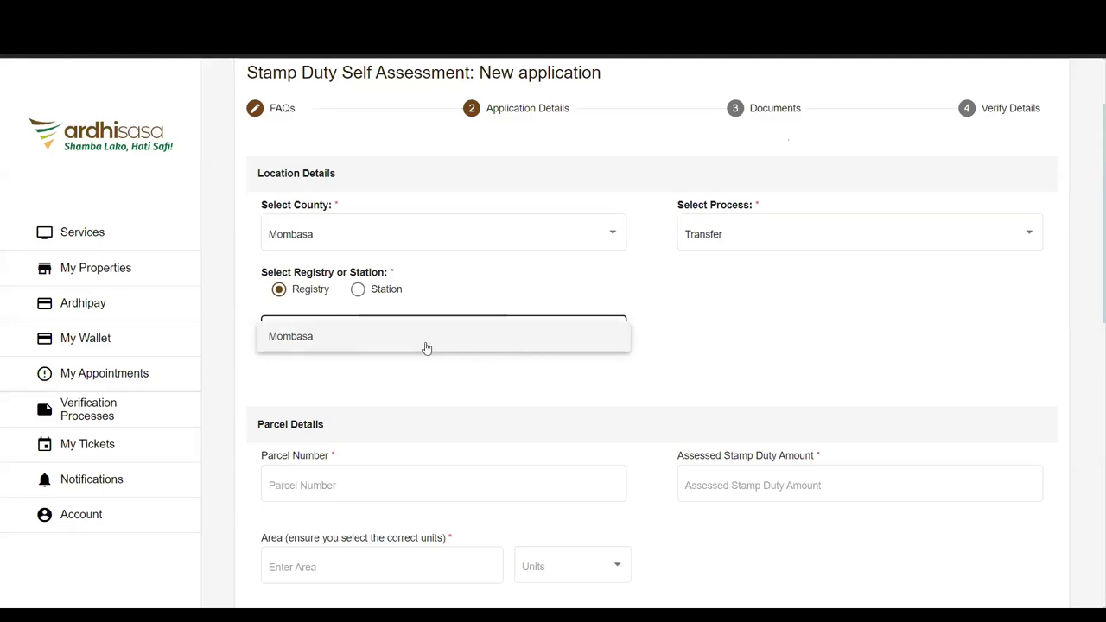
left_click(425, 344)
scroll(693, 361, "down", 1)
left_click(458, 374)
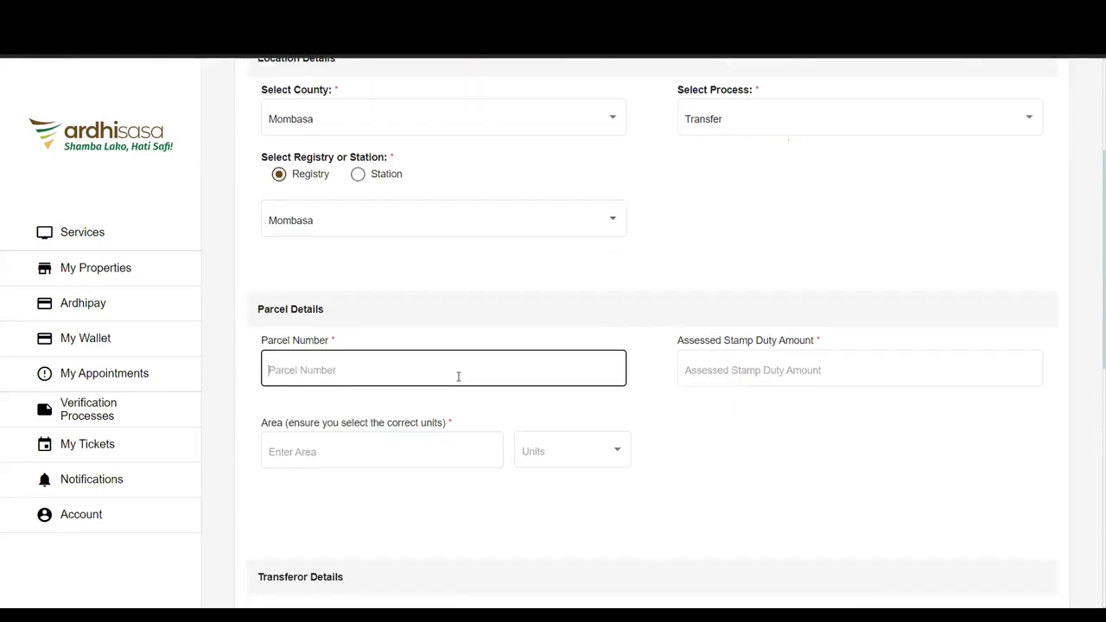
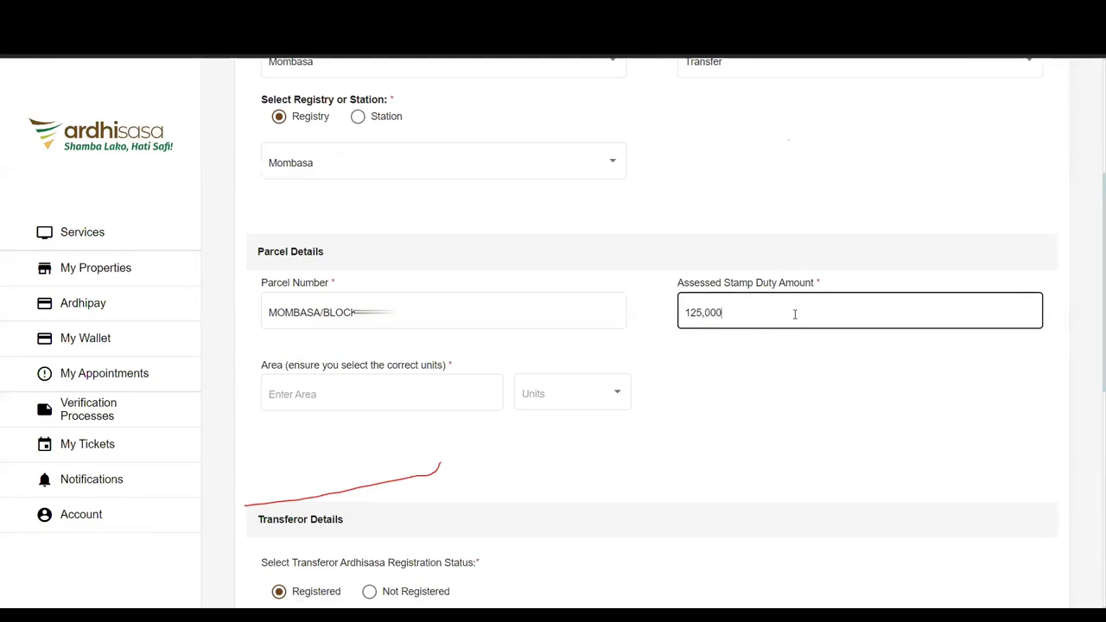
Enter 0.98 as the parcel area and select Hectares as its unit.
scroll(615, 361, "down", 1)
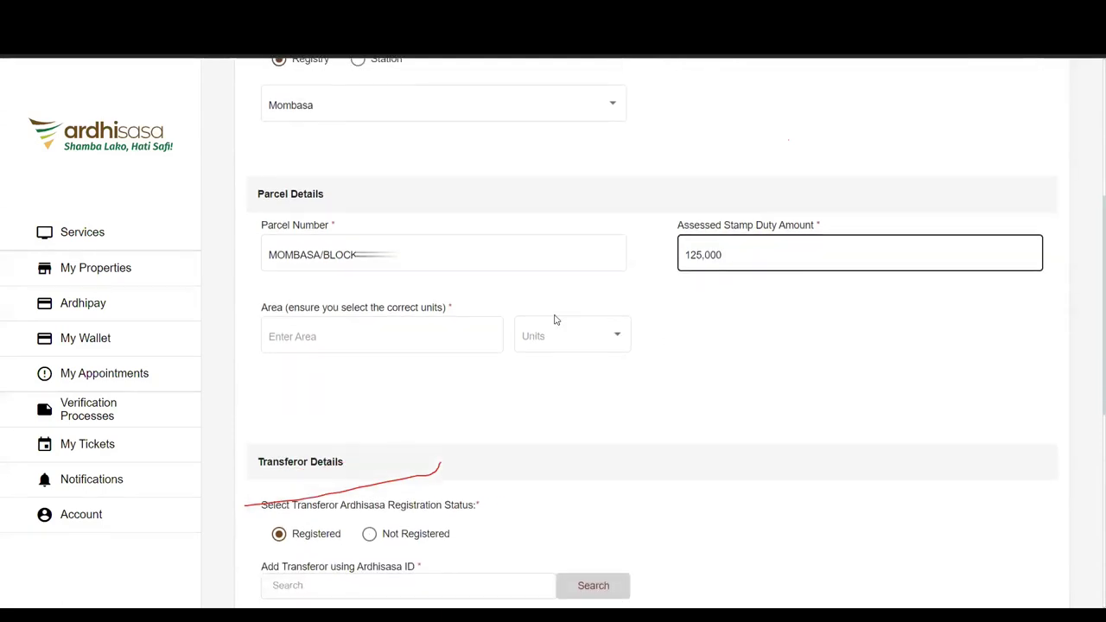
left_click(350, 337)
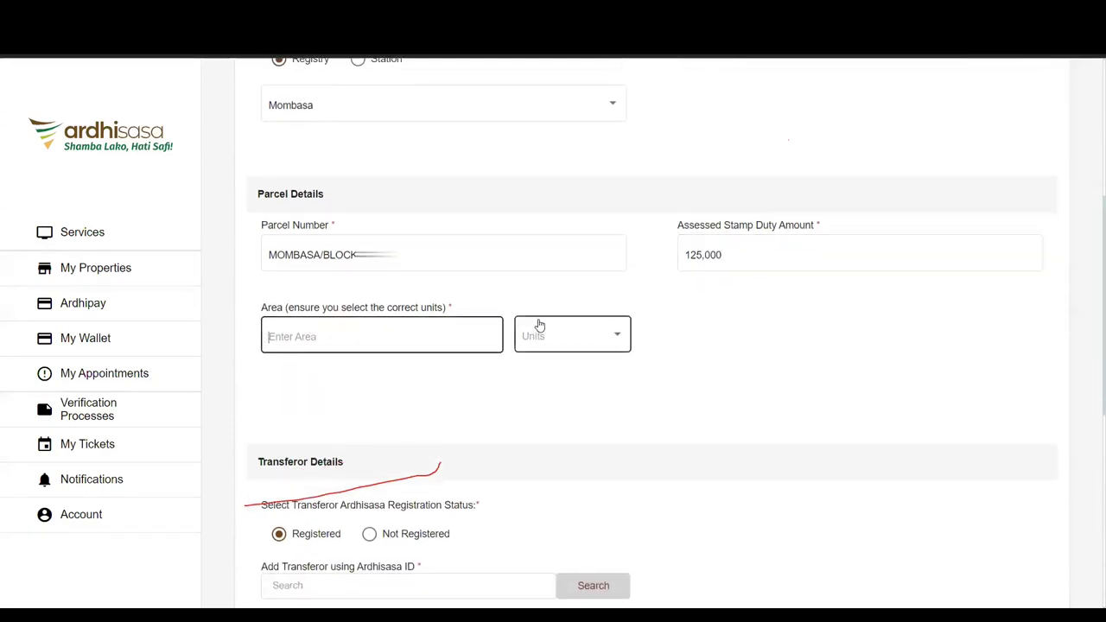
scroll(749, 336, "down", 2)
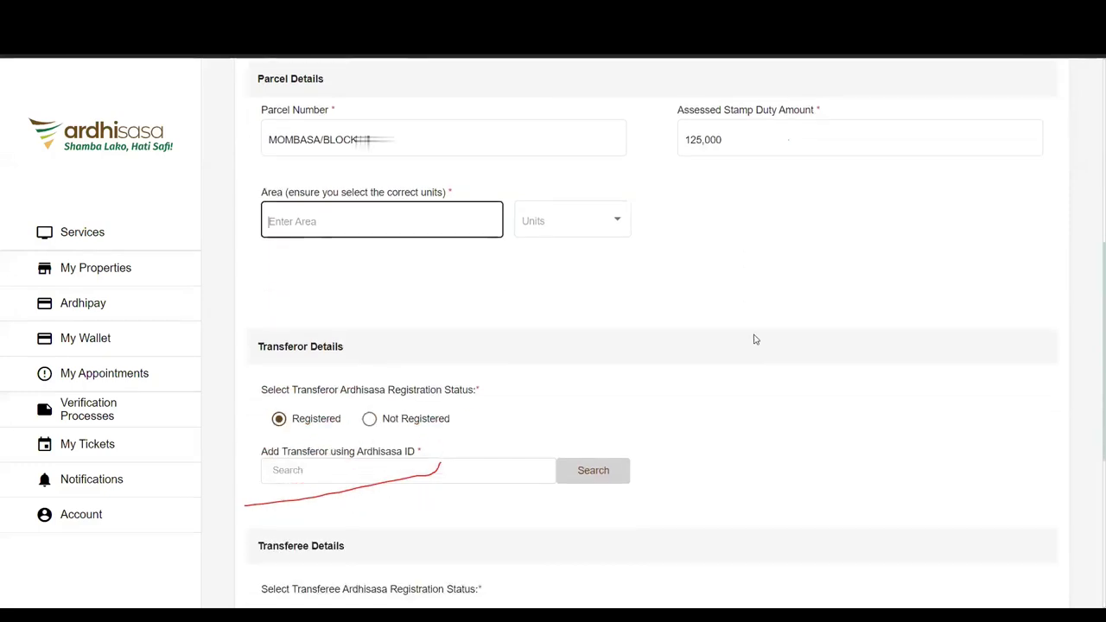
scroll(752, 338, "up", 3)
type("0")
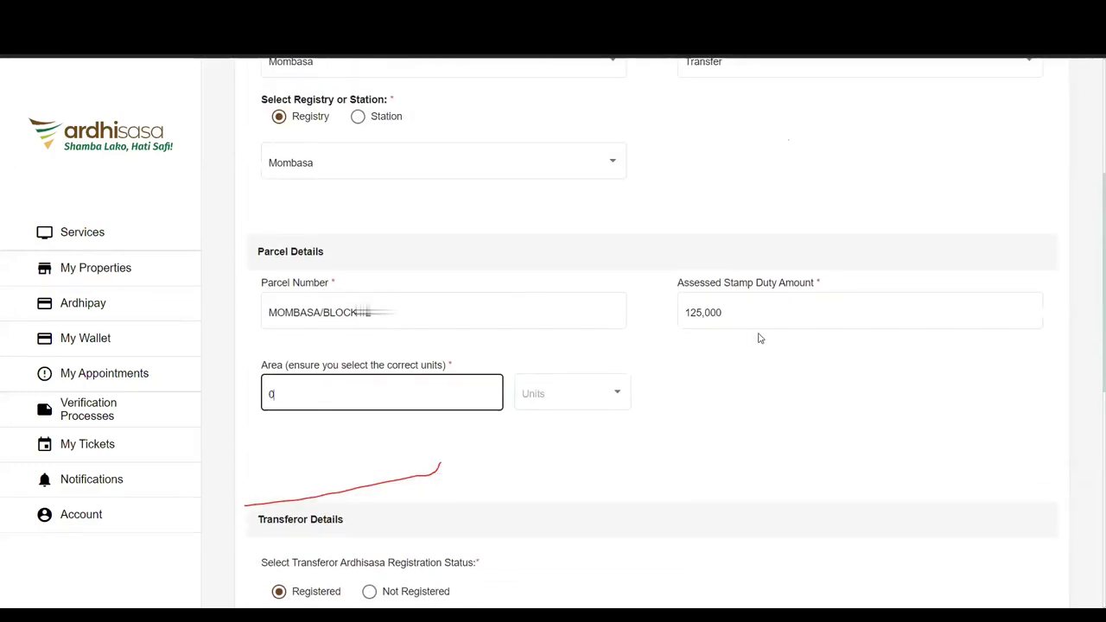
type(".98")
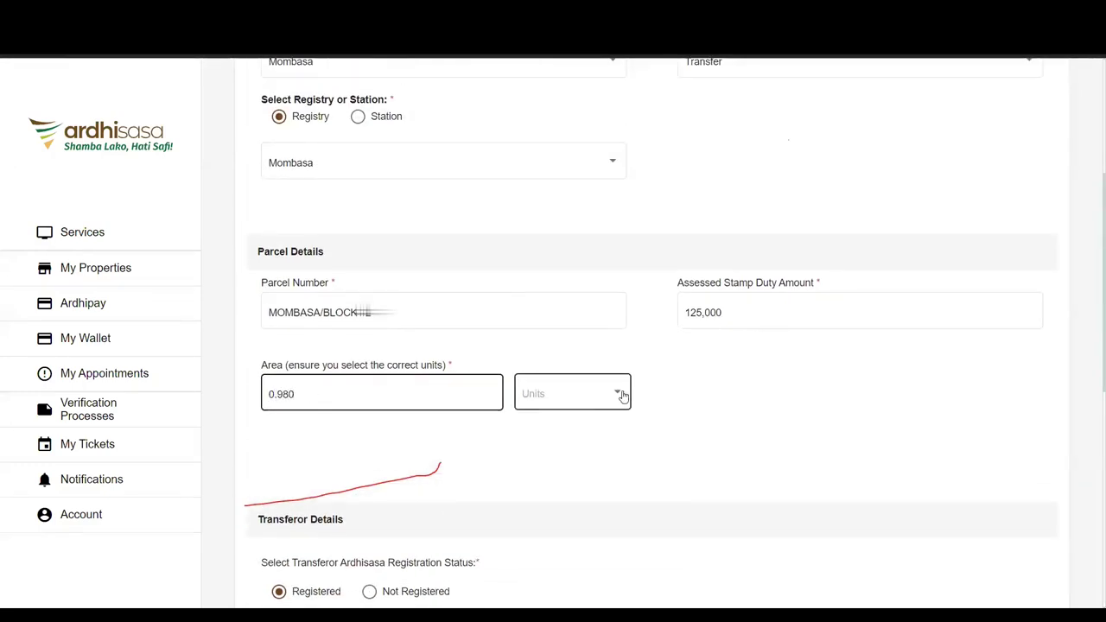
left_click(615, 396)
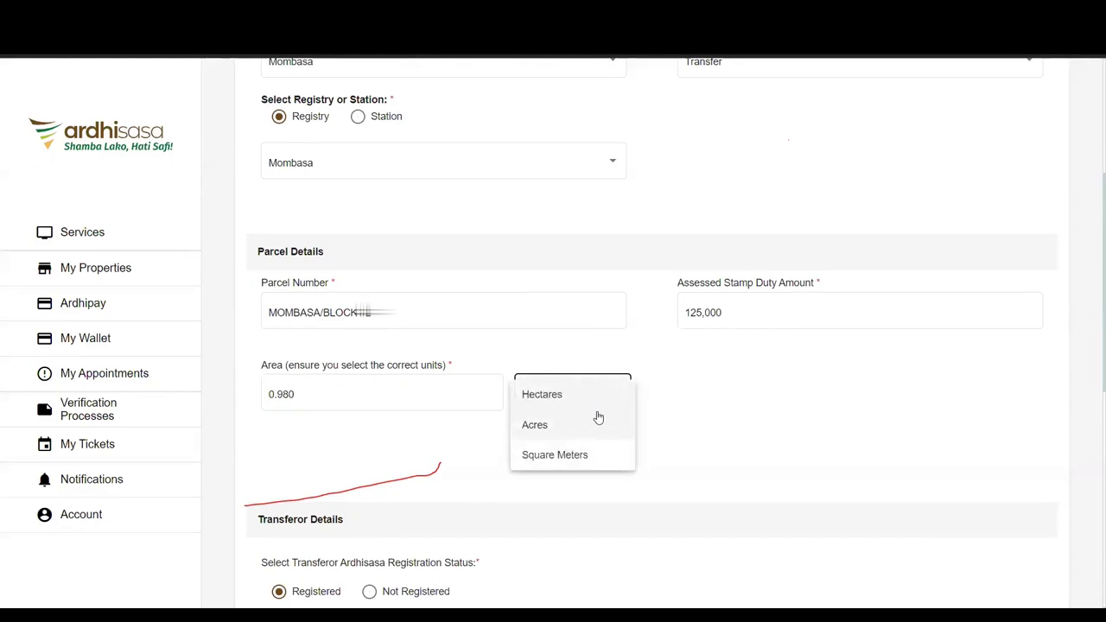
scroll(414, 430, "down", 1)
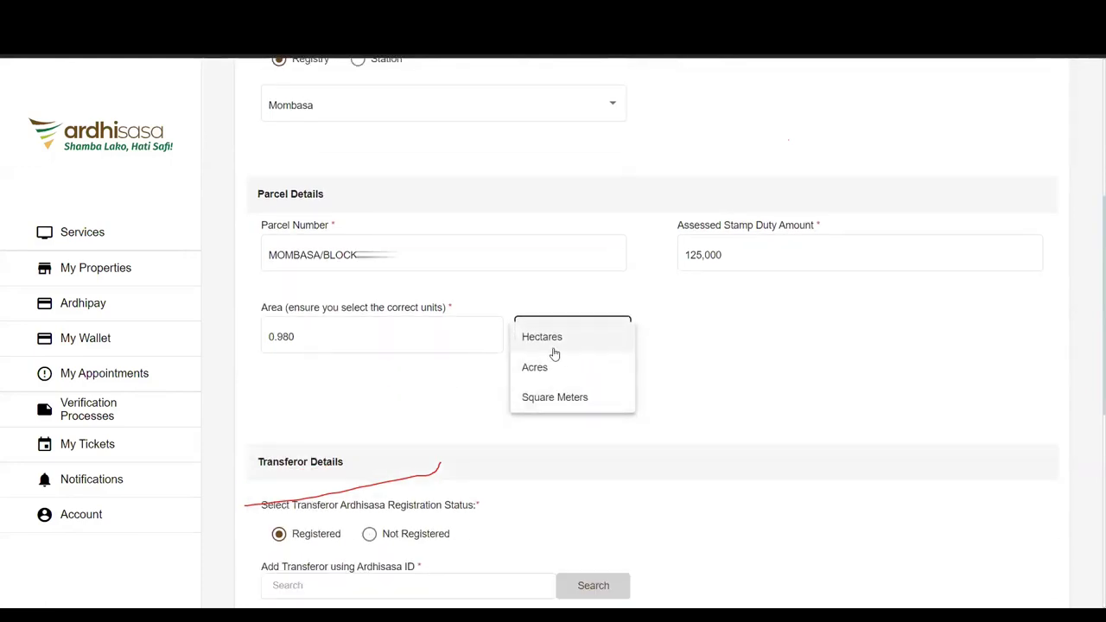
left_click(557, 339)
left_click(283, 347)
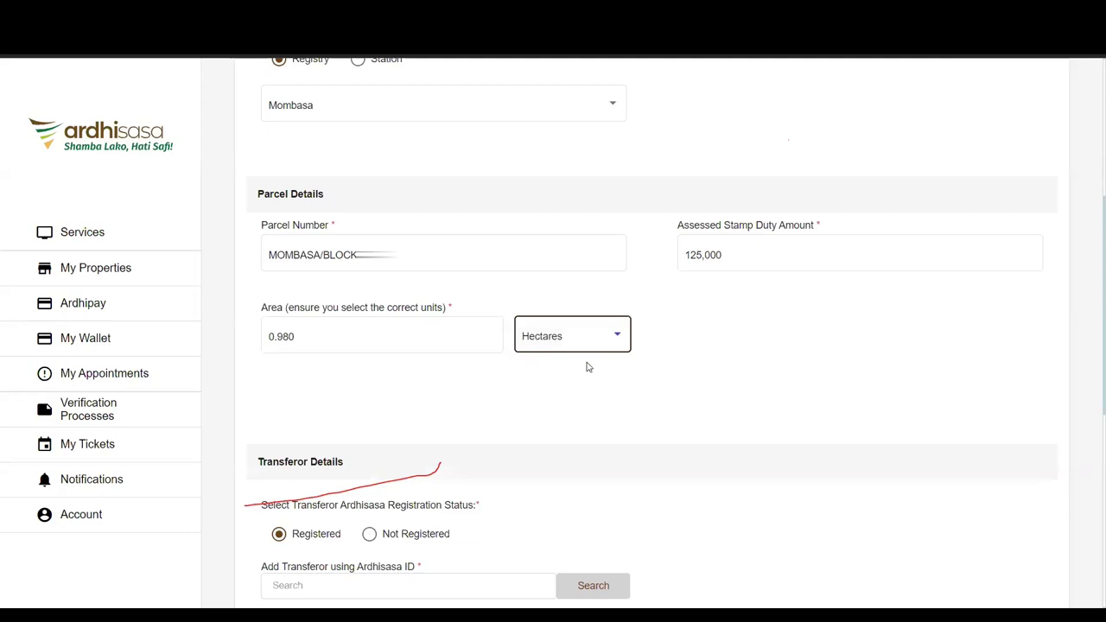
scroll(496, 397, "down", 5)
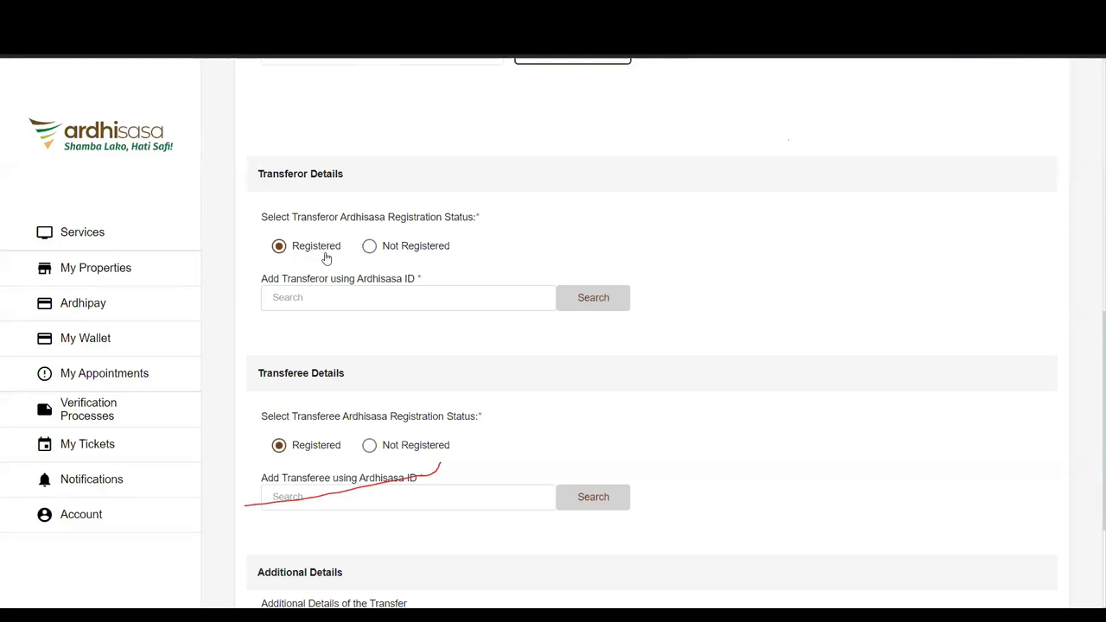
left_click(379, 247)
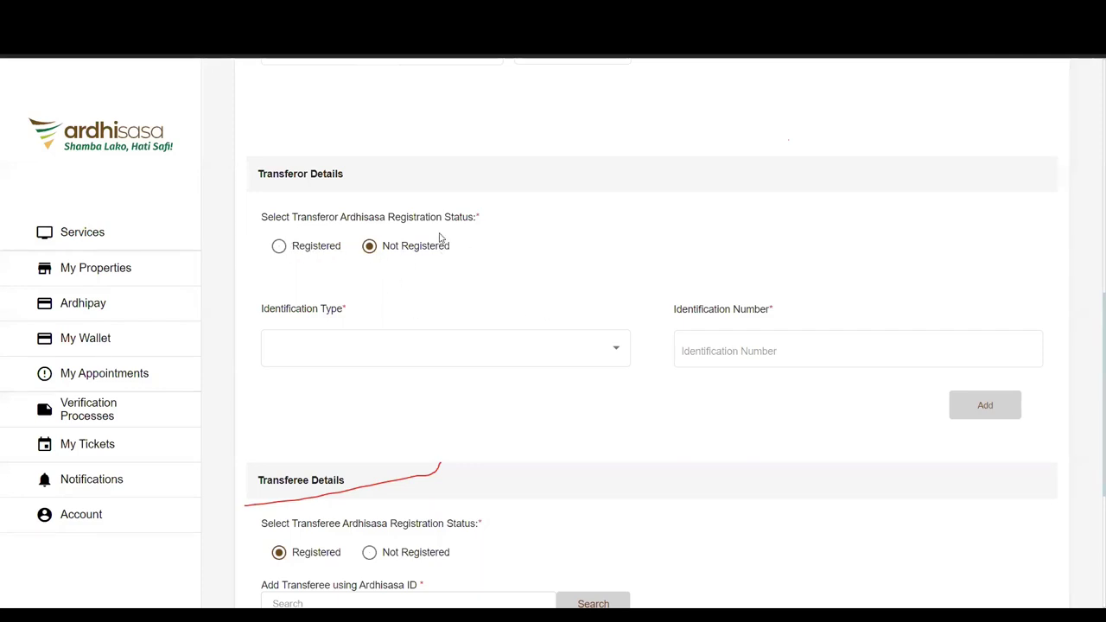
scroll(512, 286, "down", 1)
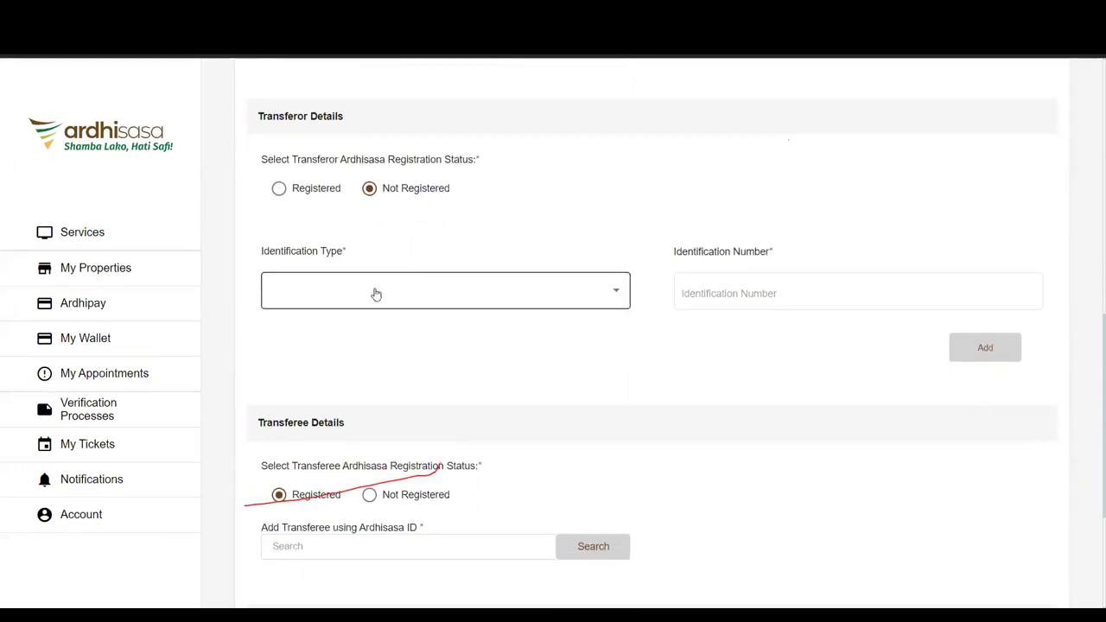
left_click(555, 294)
scroll(395, 353, "down", 2)
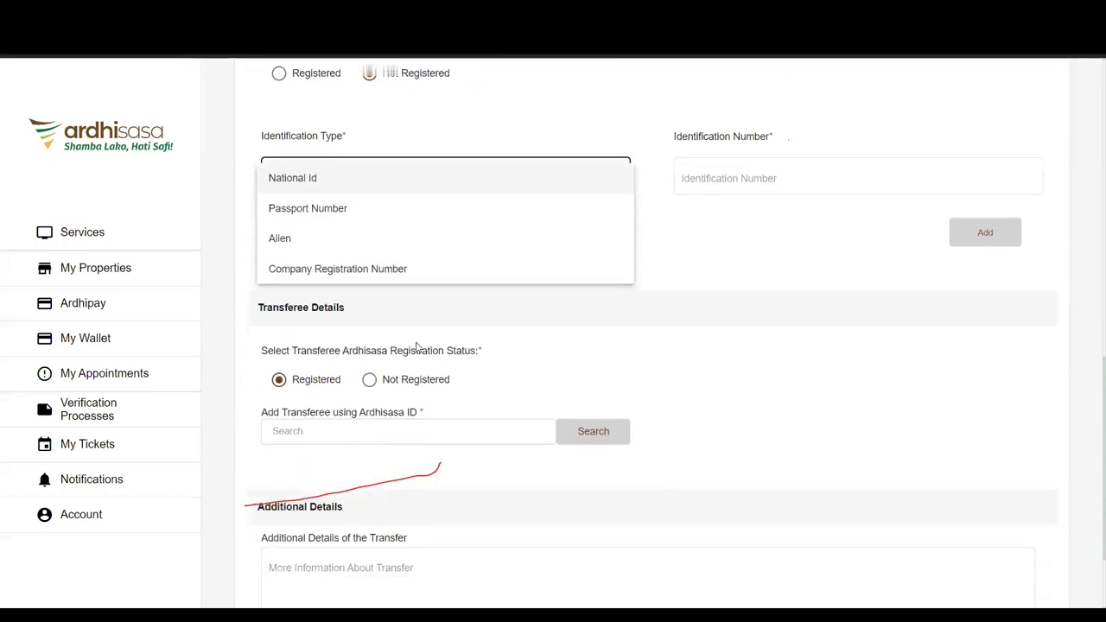
scroll(651, 320, "up", 1)
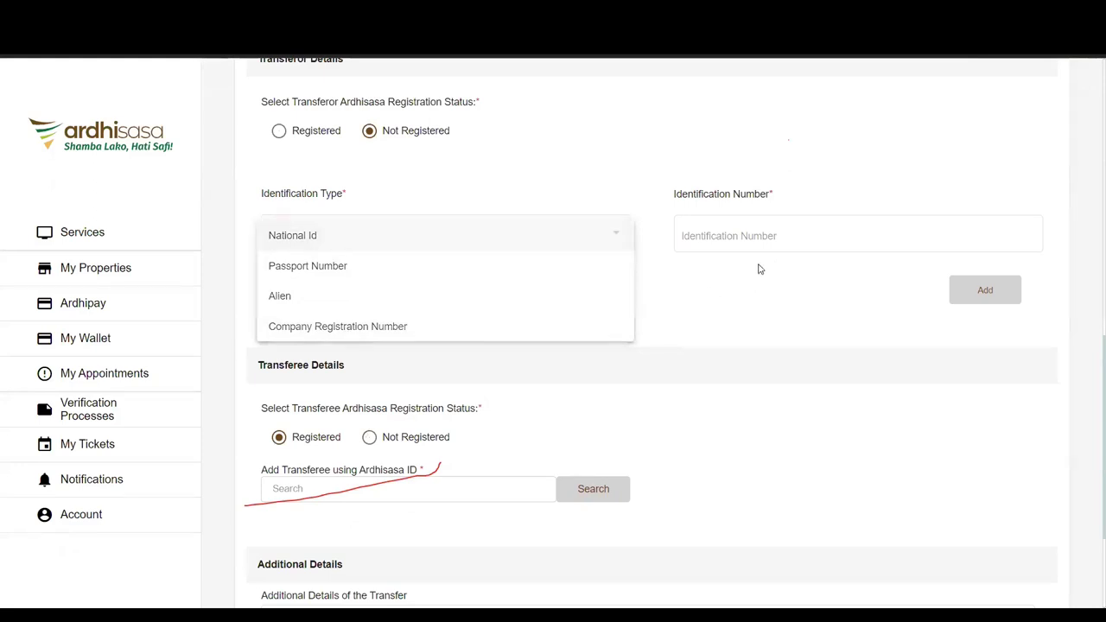
left_click(735, 237)
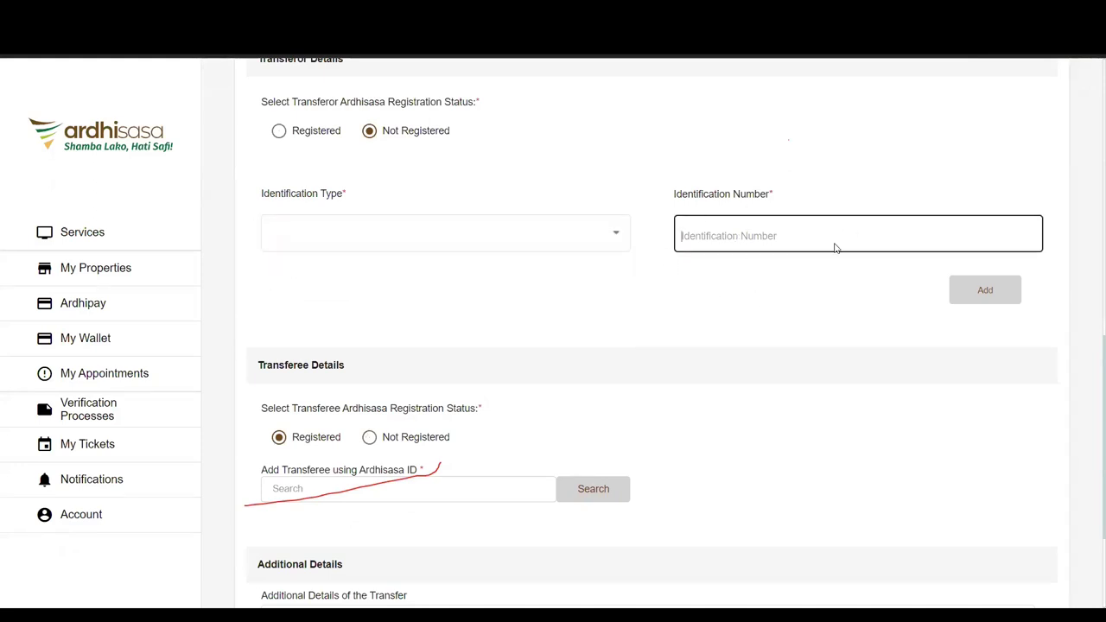
left_click(475, 241)
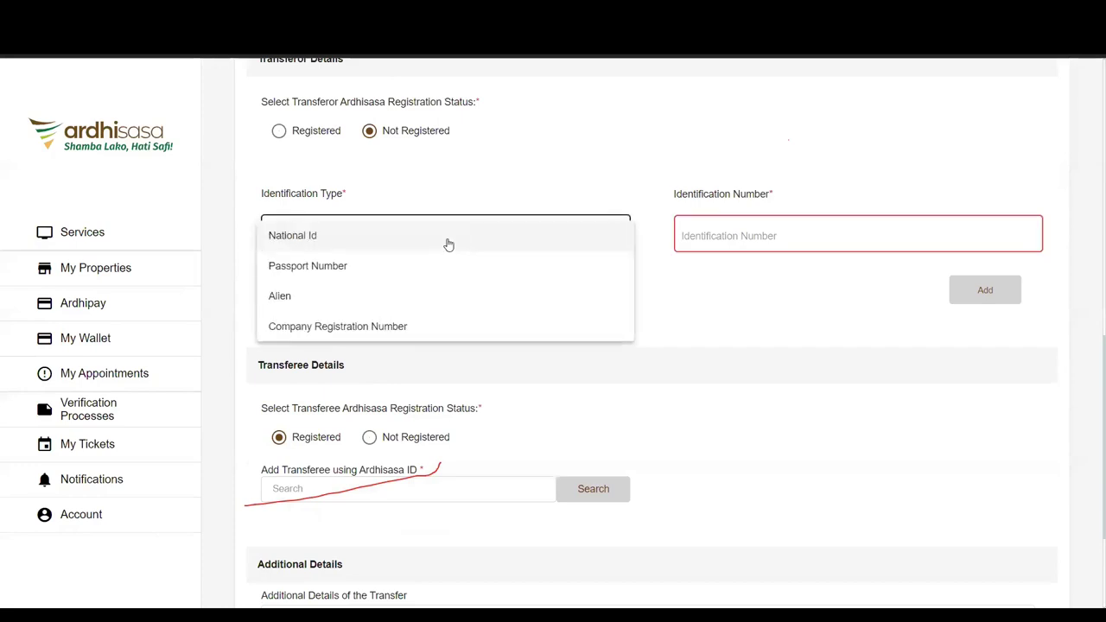
left_click(447, 241)
left_click(748, 246)
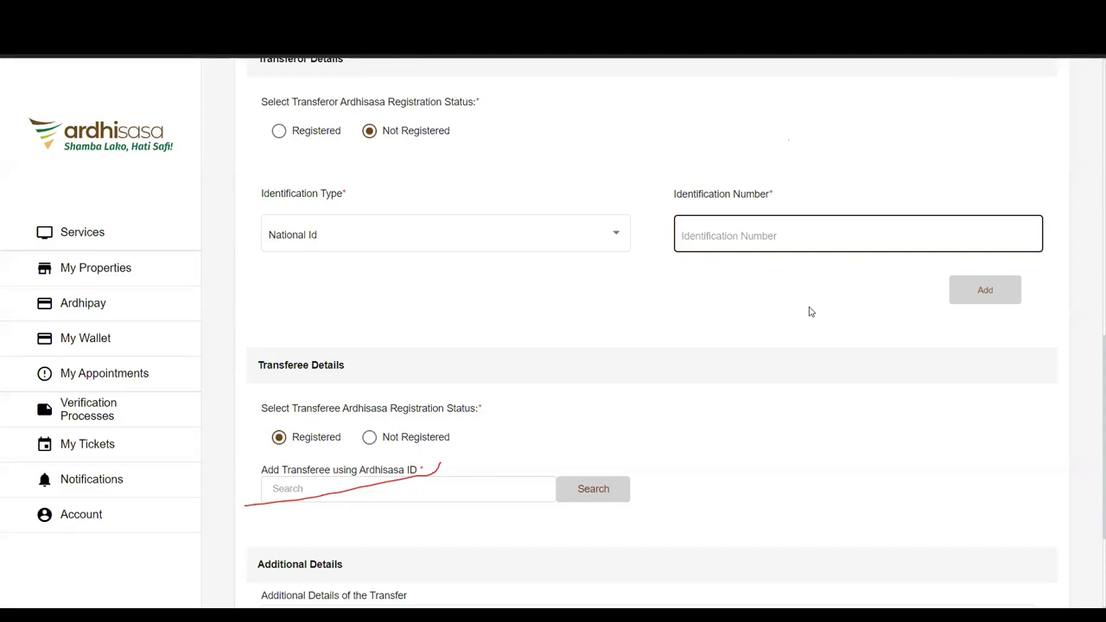
Set the transferor to Registered and add them by searching their pasted Ardhisasa ID.
left_click(277, 131)
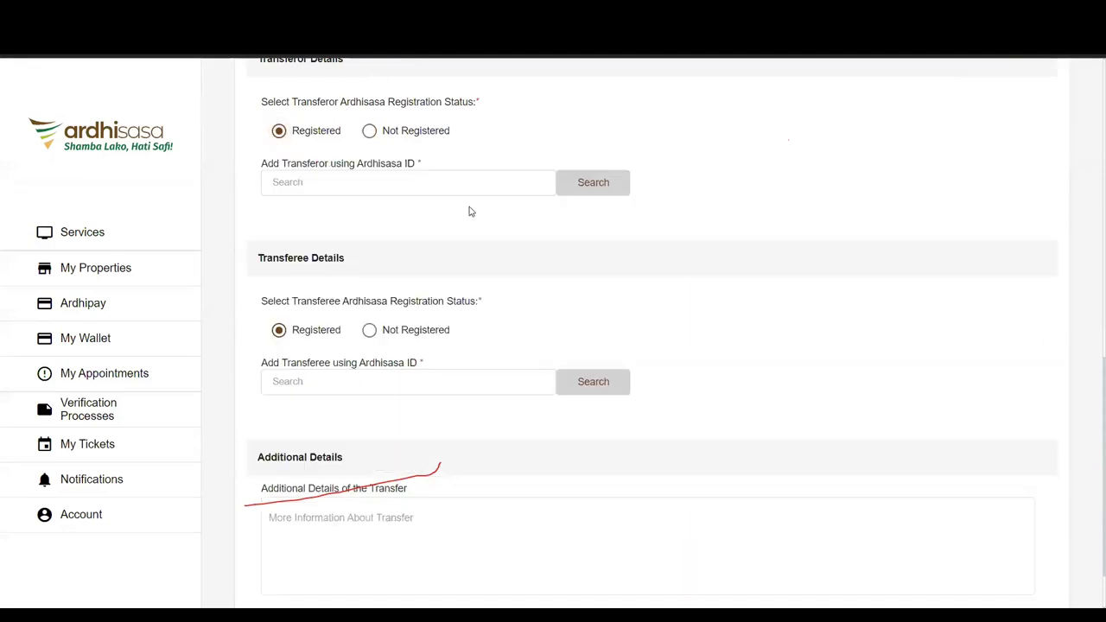
left_click(422, 185)
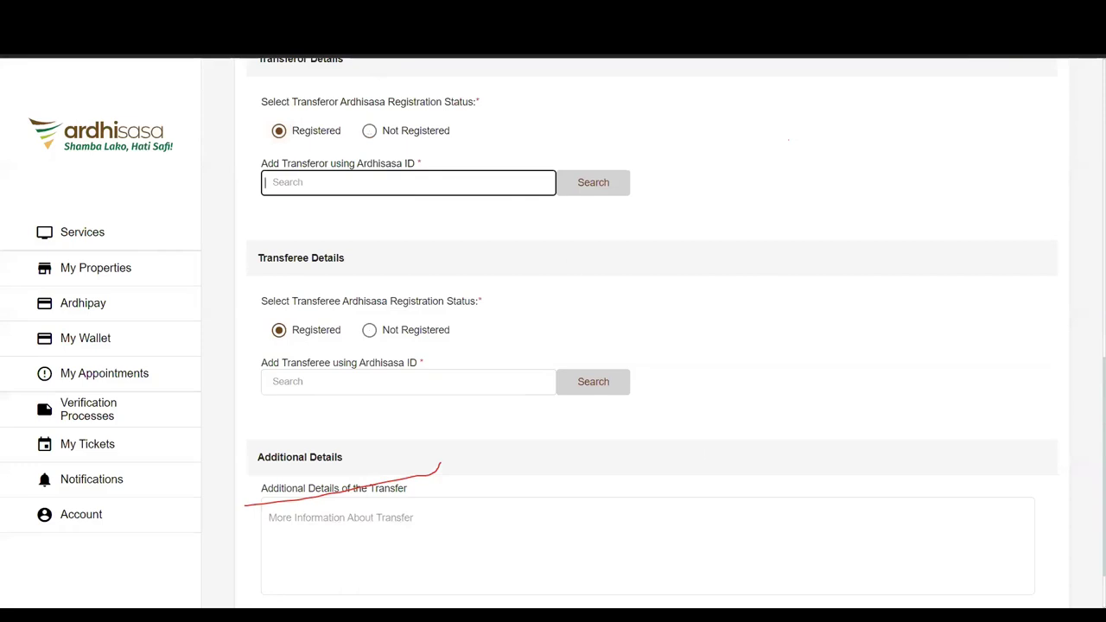
left_click(389, 343)
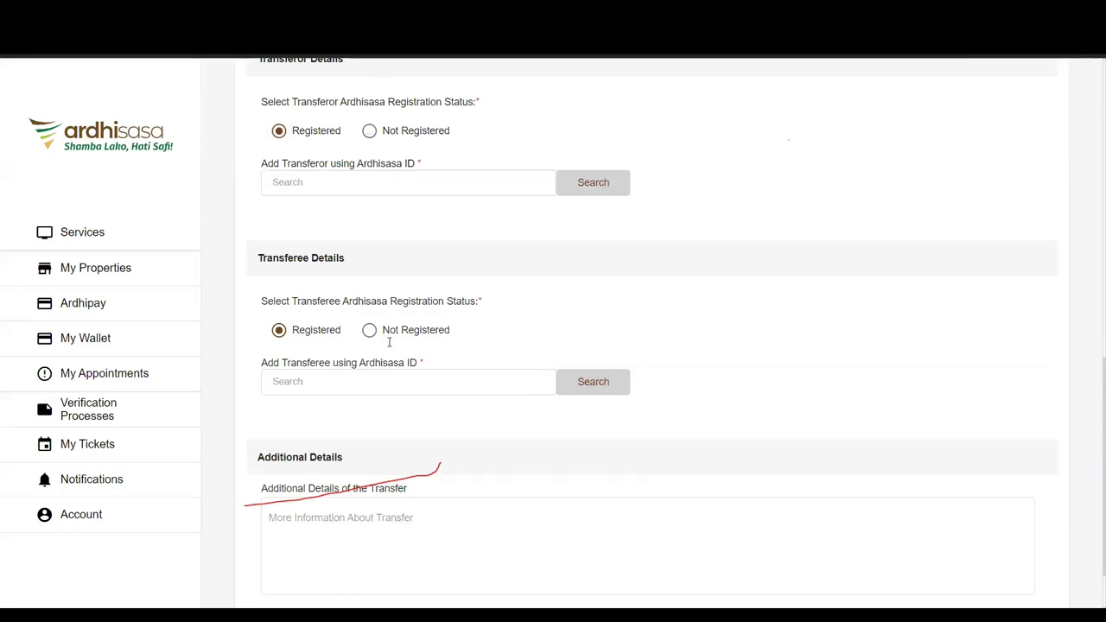
left_click(380, 187)
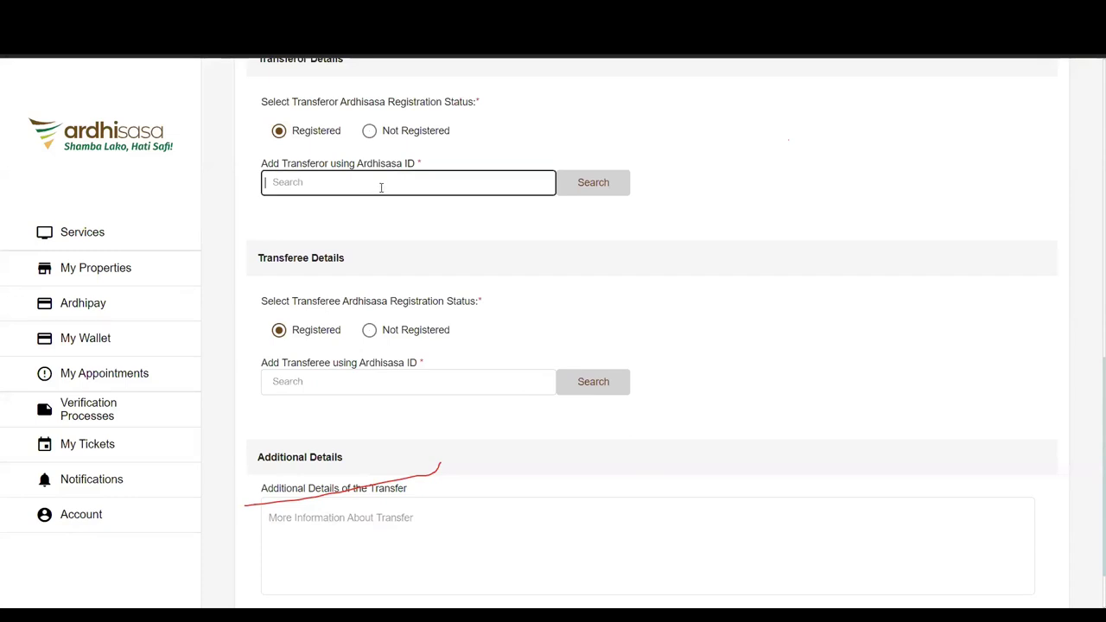
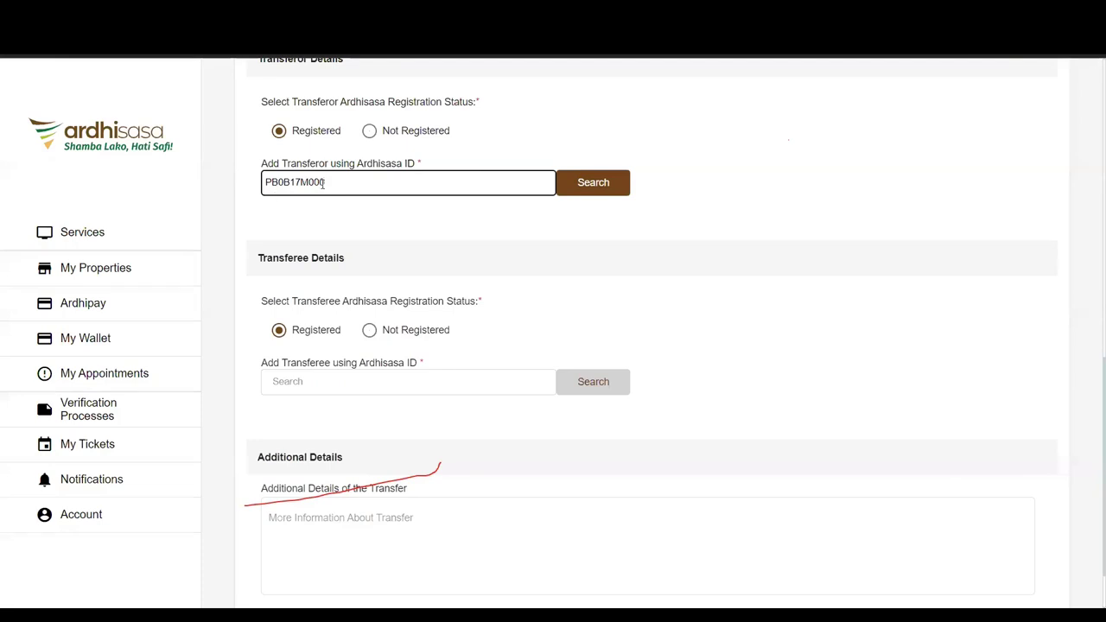
left_click(587, 188)
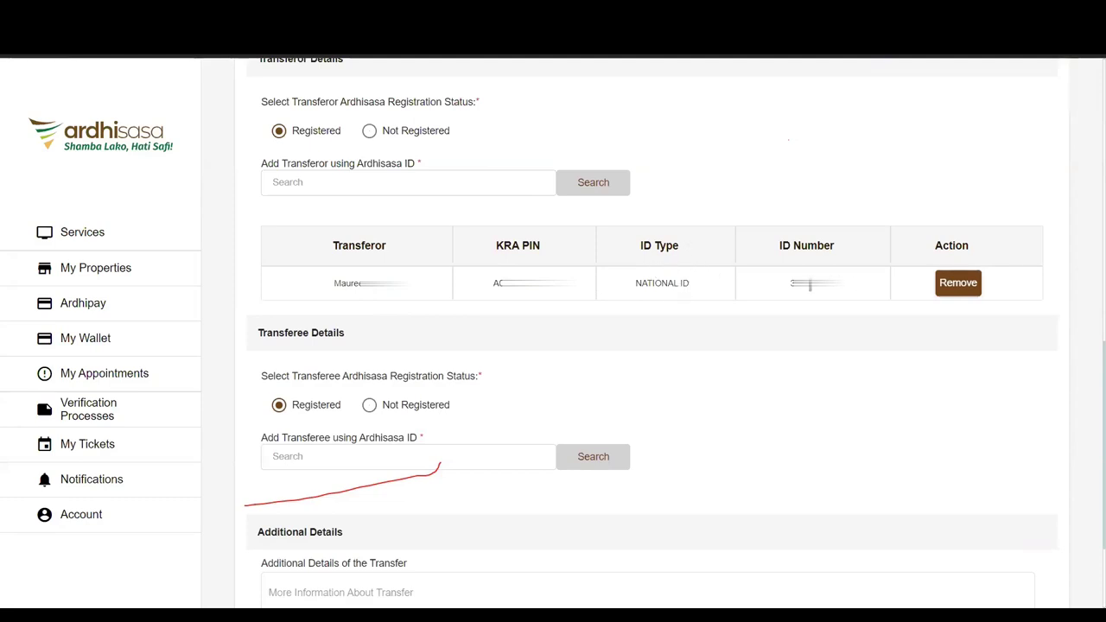
scroll(890, 291, "down", 1)
scroll(881, 286, "up", 3)
scroll(834, 286, "down", 3)
scroll(549, 281, "down", 1)
scroll(549, 281, "down", 2)
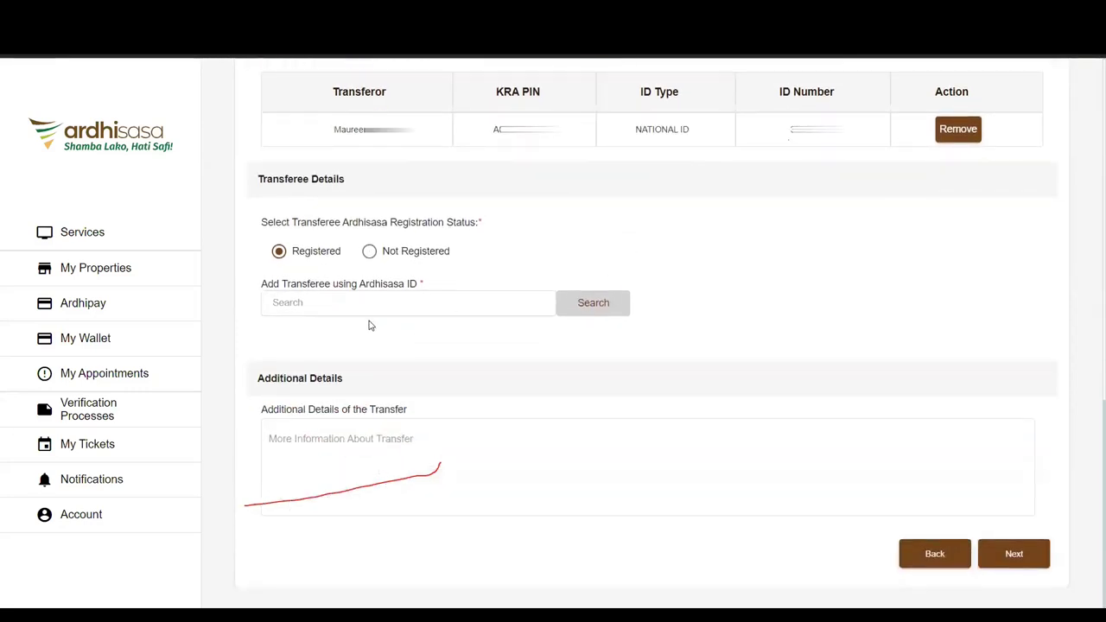
Add the registered transferee by pasting their Ardhisasa ID and searching.
left_click(389, 298)
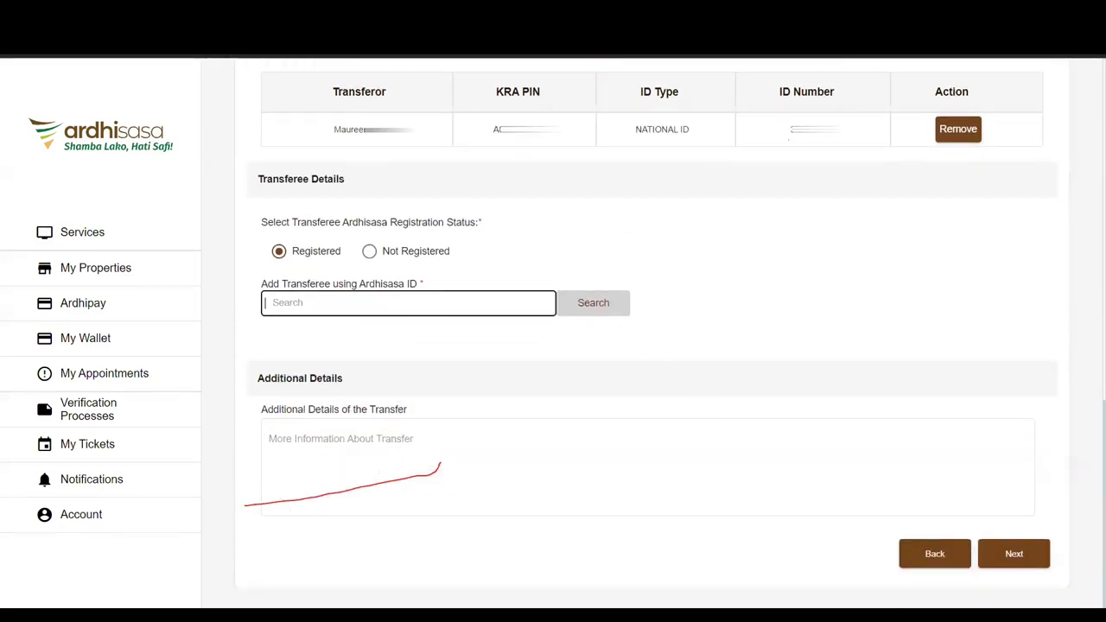
left_click(65, 238)
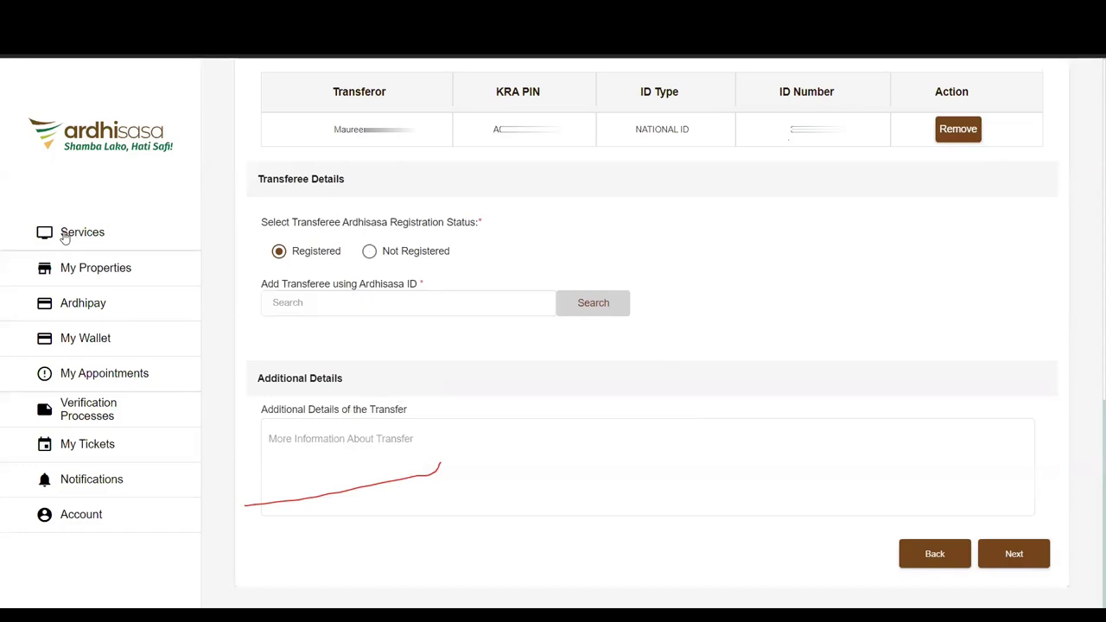
right_click(285, 303)
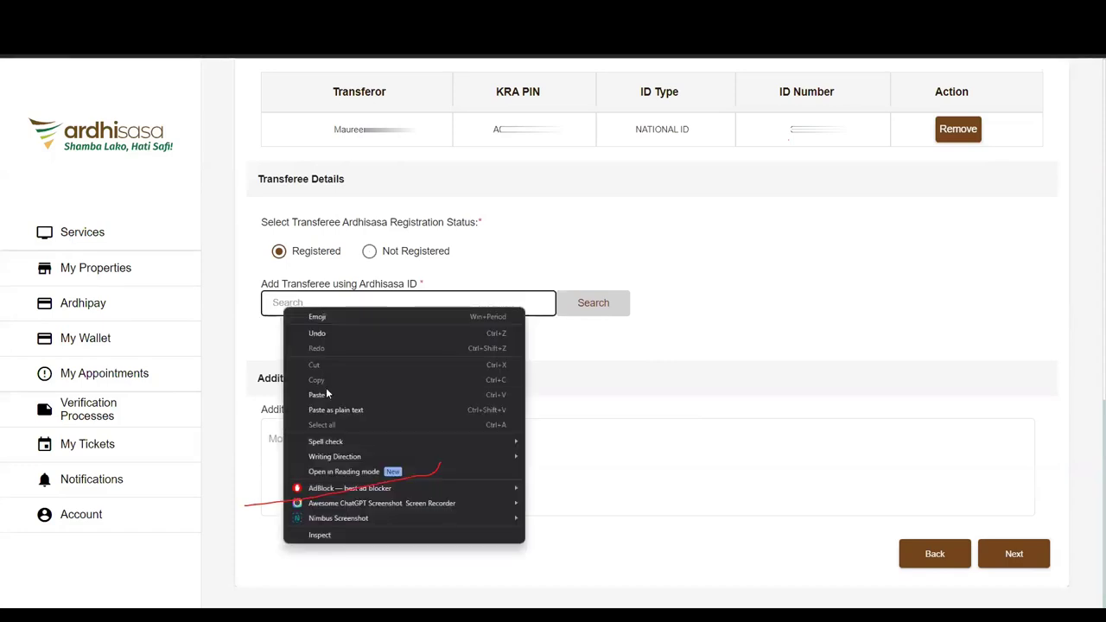
left_click(326, 388)
left_click(567, 311)
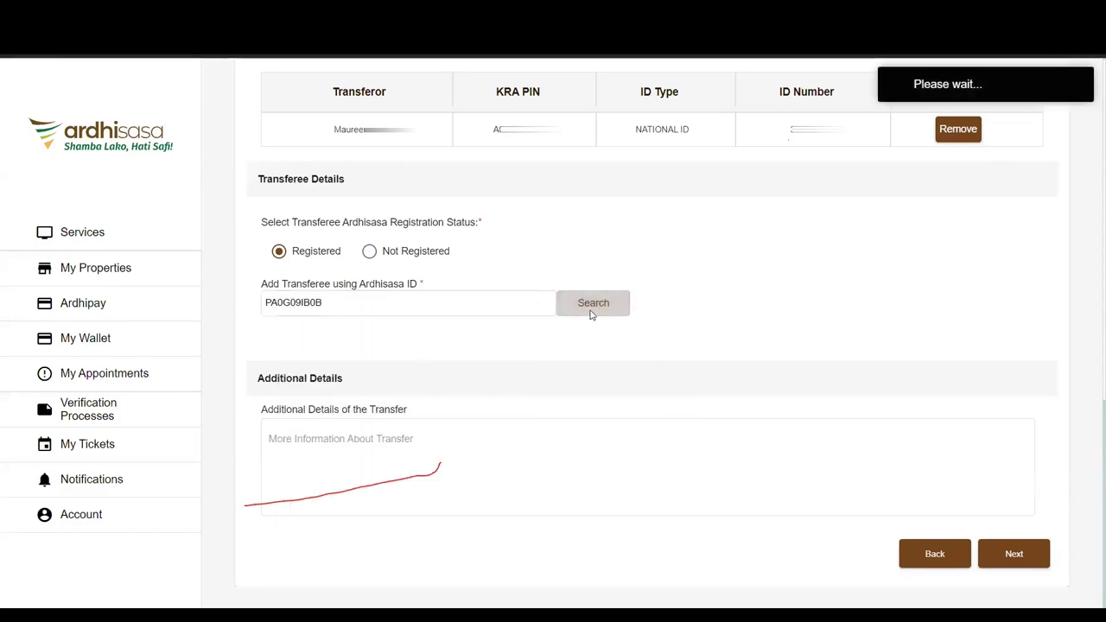
Move past the additional transfer details to the Documents step.
scroll(628, 328, "down", 1)
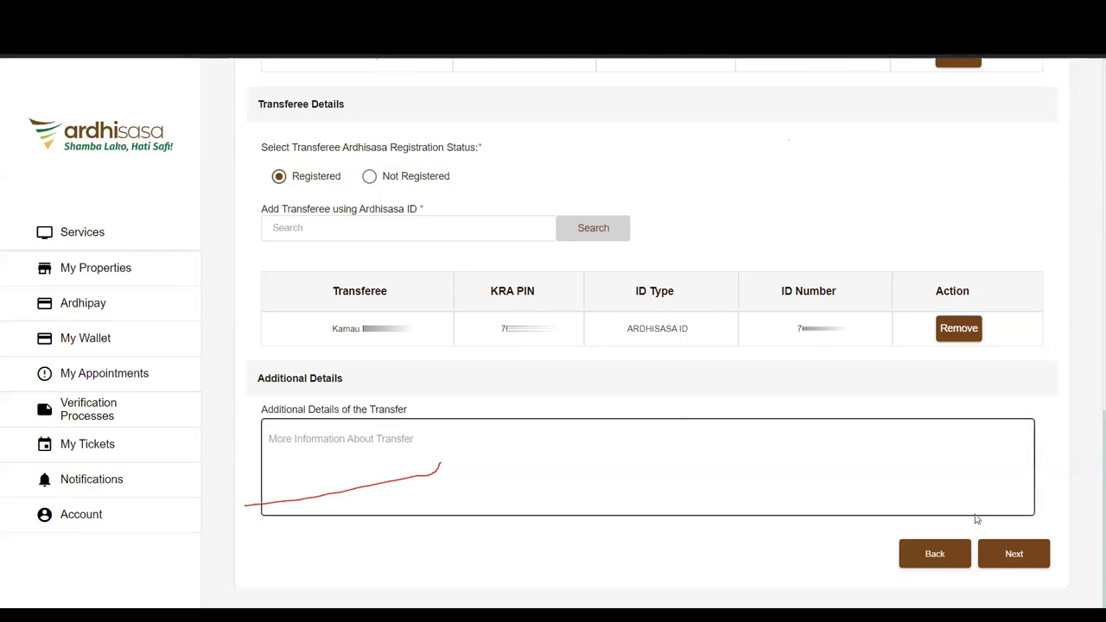
left_click(469, 437)
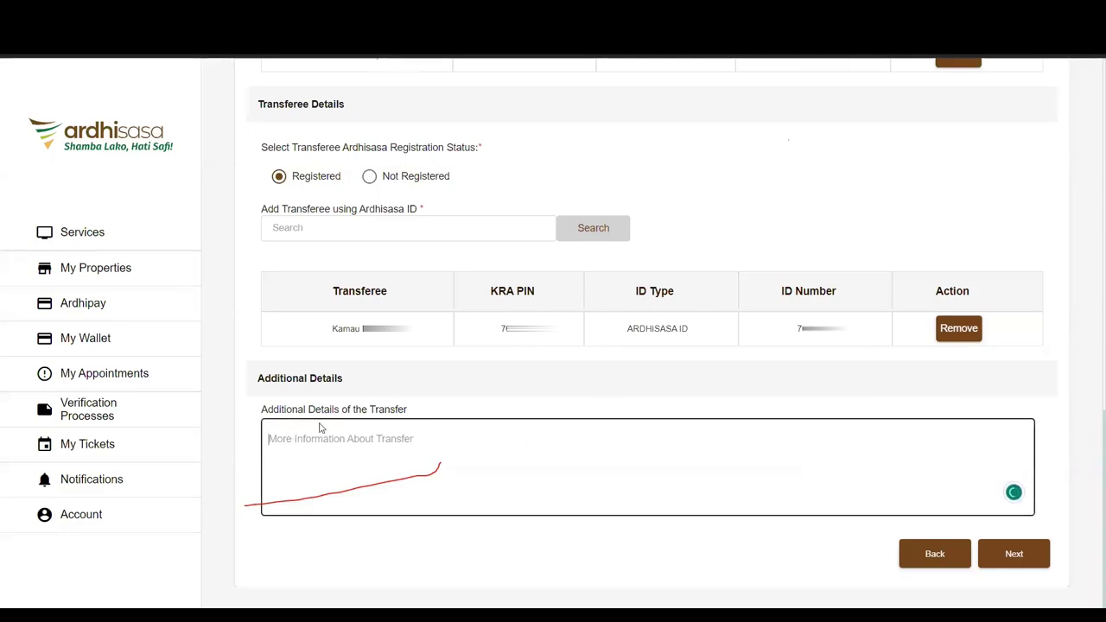
left_click(1014, 552)
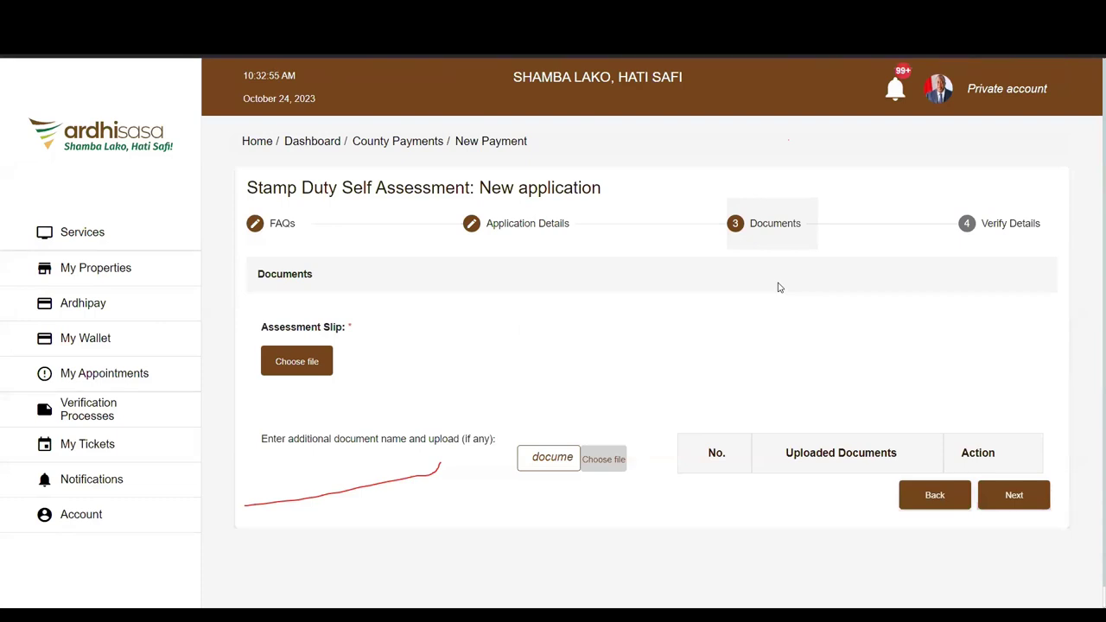
Upload Additional Provisions.pdf under Assessment Slip on the Documents step.
left_click(303, 364)
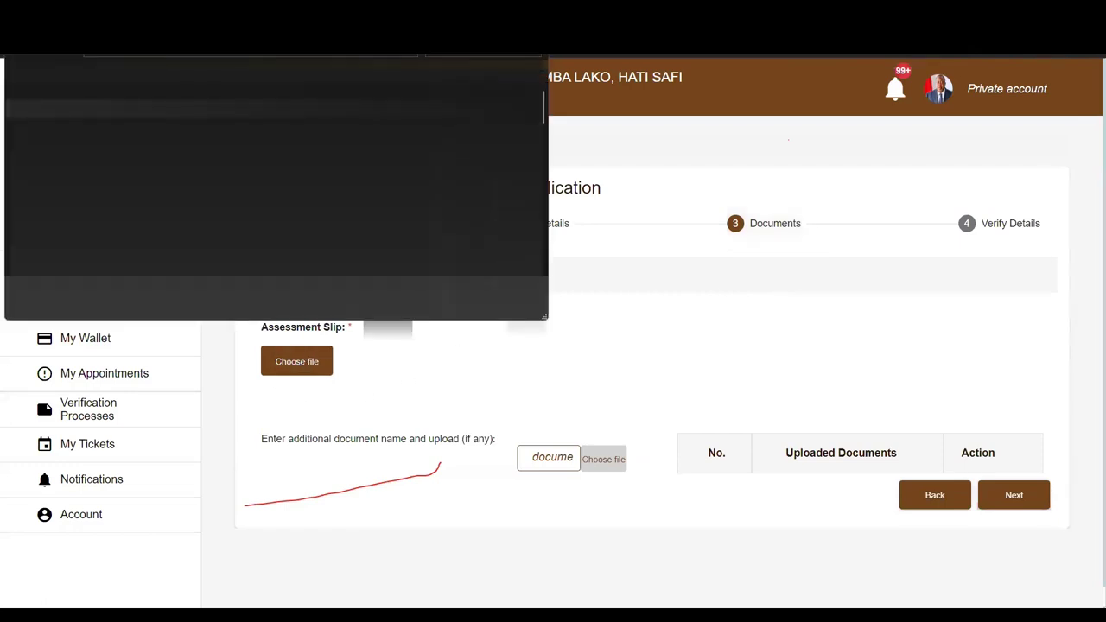
scroll(768, 450, "down", 1)
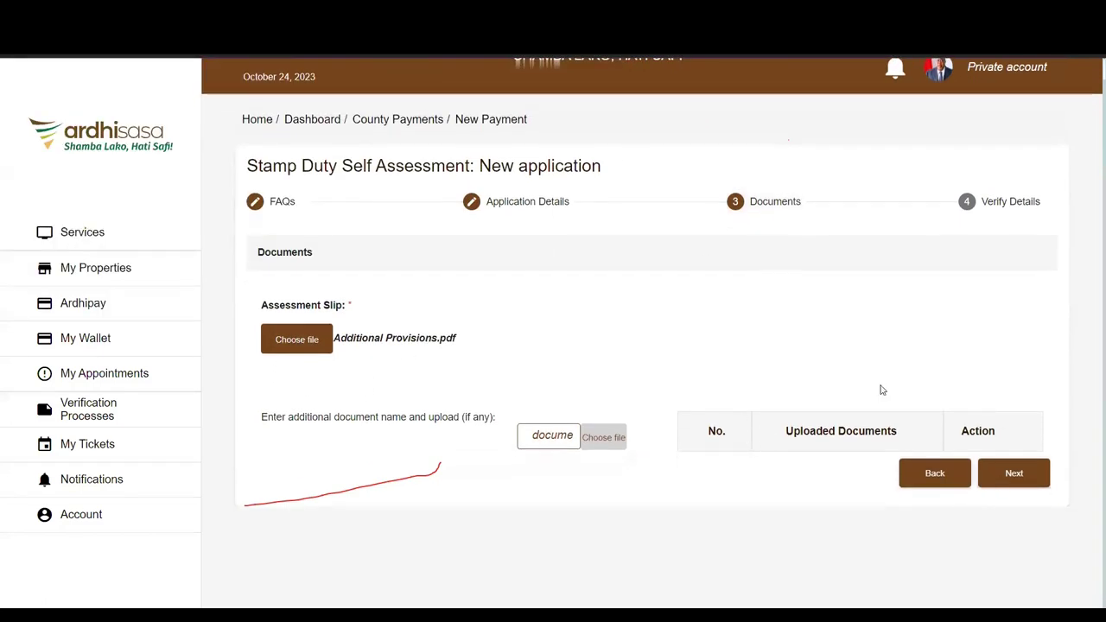
left_click(555, 440)
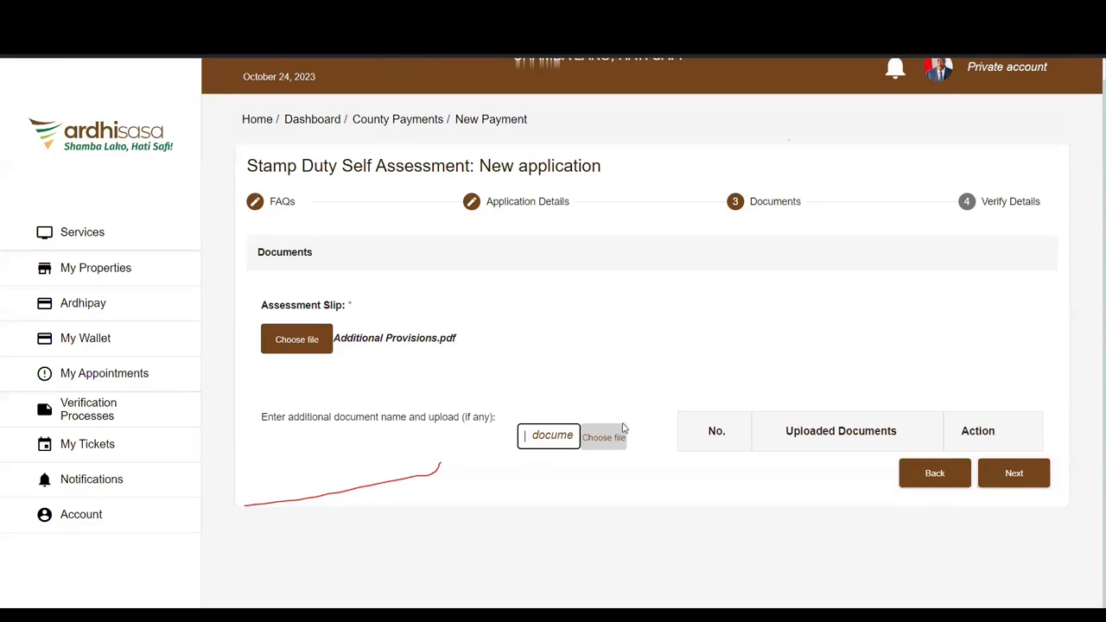
Advance to Verify Details and review the application summary.
left_click(1018, 474)
scroll(736, 343, "down", 3)
scroll(739, 343, "up", 2)
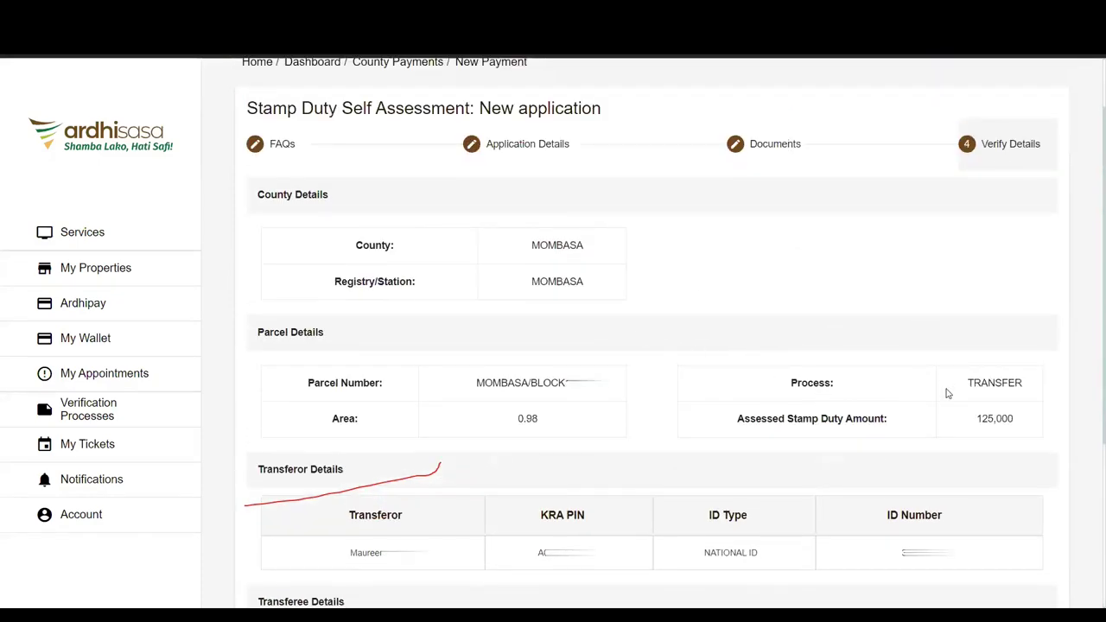
scroll(805, 377, "down", 2)
scroll(804, 371, "down", 1)
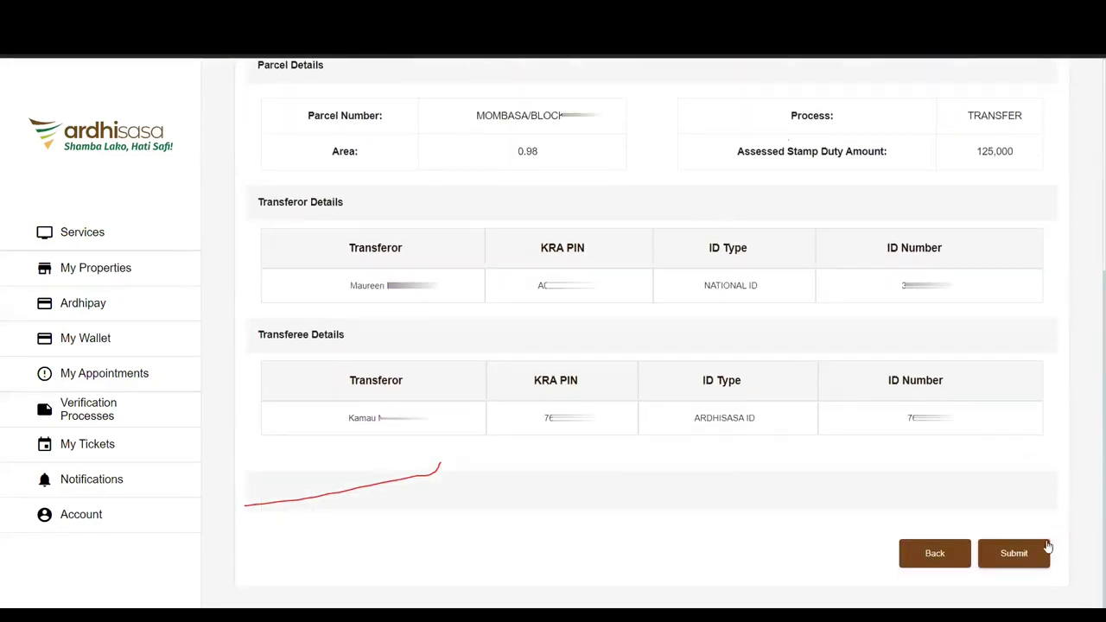
scroll(788, 445, "up", 4)
scroll(789, 436, "down", 4)
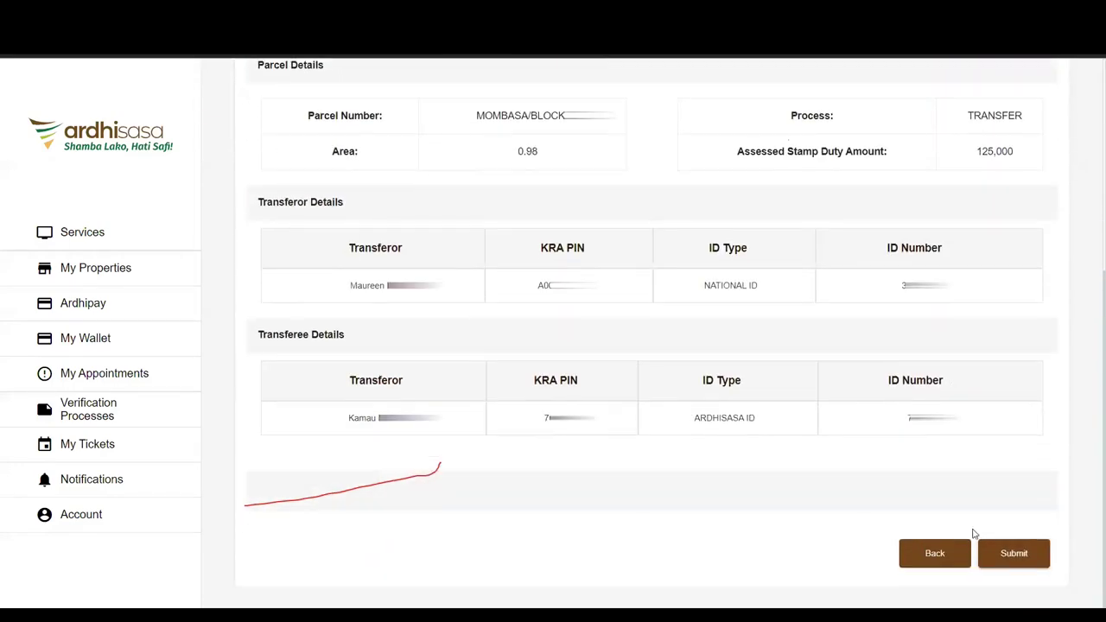
Submit the application, confirm with Yes, and close the success message.
left_click(1010, 549)
left_click(577, 434)
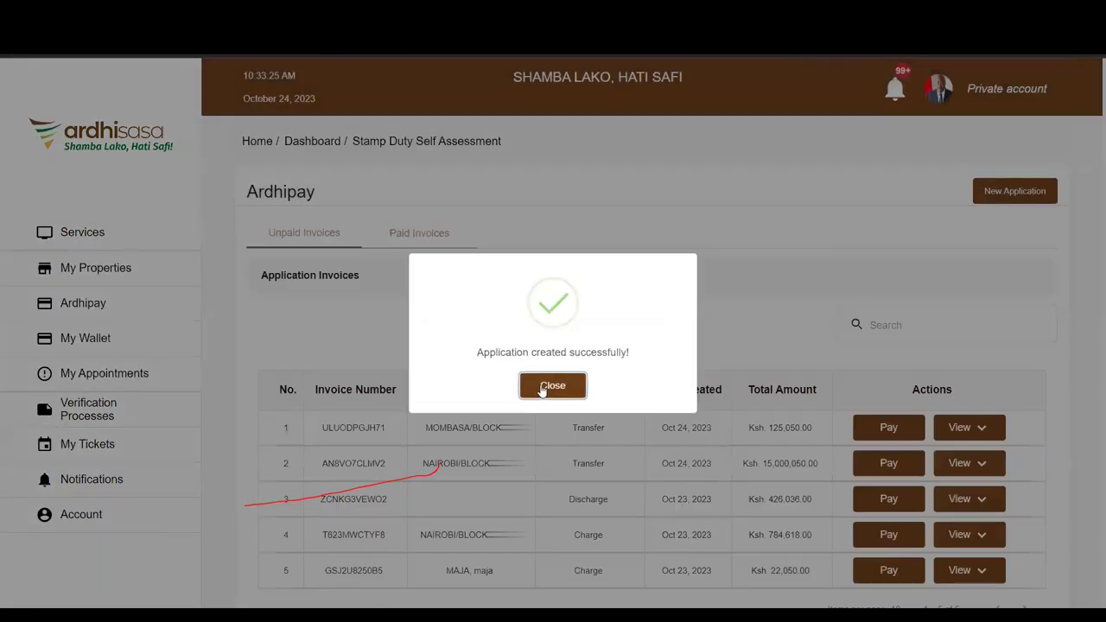
left_click(551, 386)
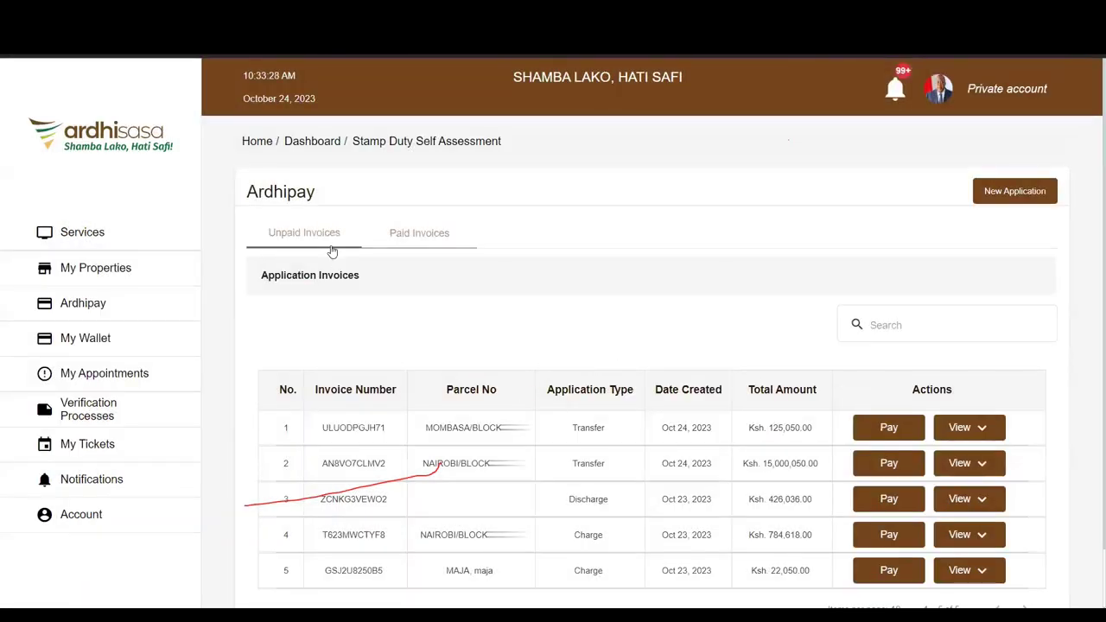
scroll(463, 434, "down", 1)
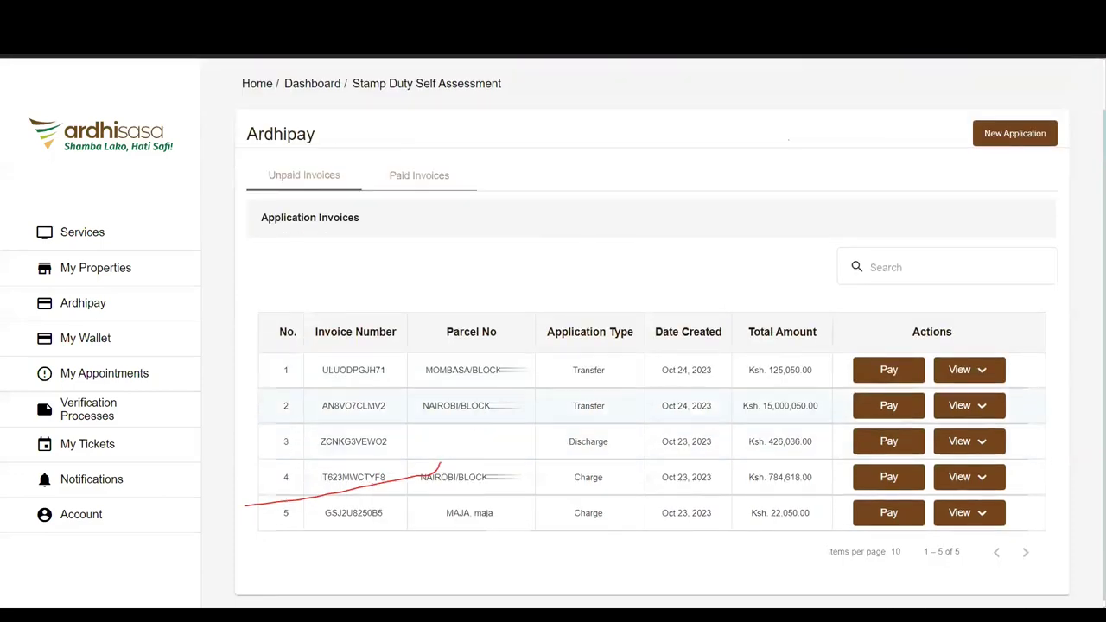
left_click(957, 370)
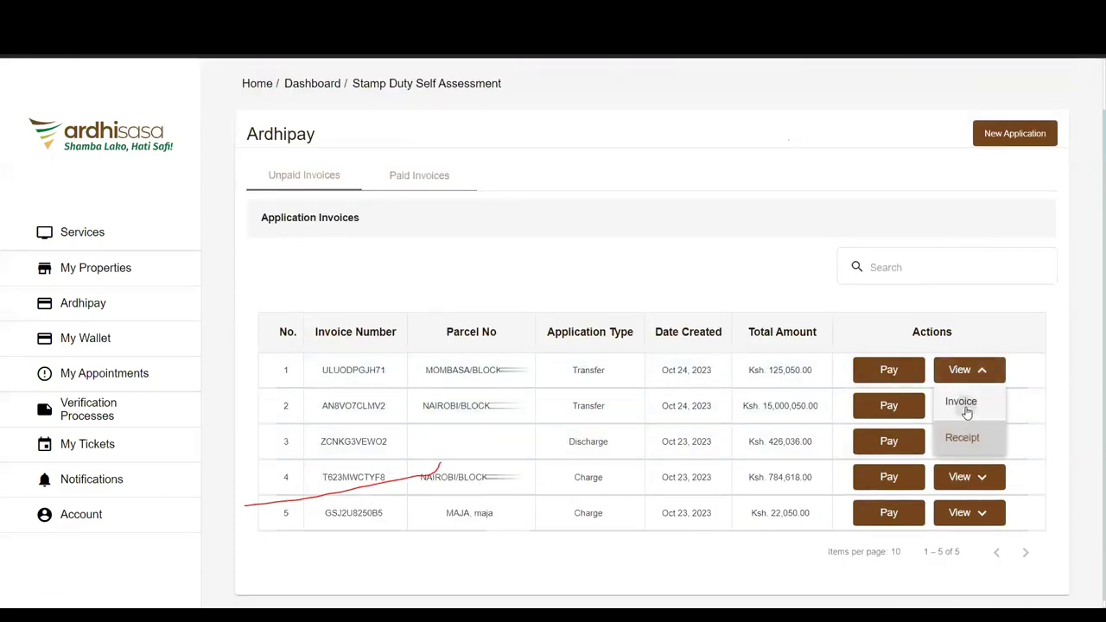
left_click(963, 404)
scroll(727, 359, "down", 2)
scroll(728, 359, "down", 1)
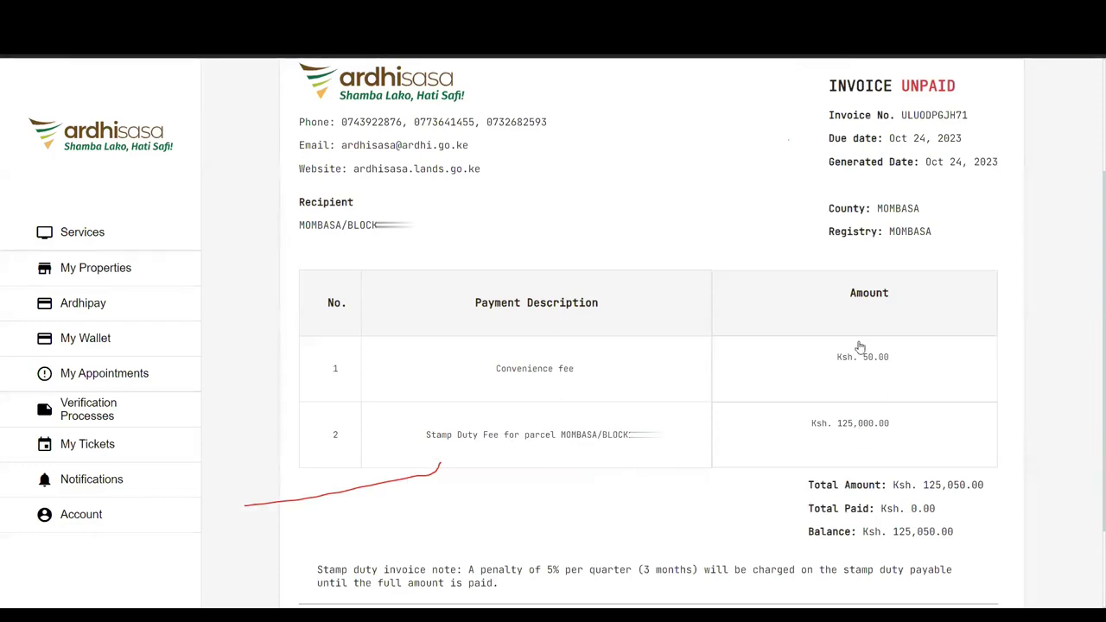
scroll(859, 363, "up", 3)
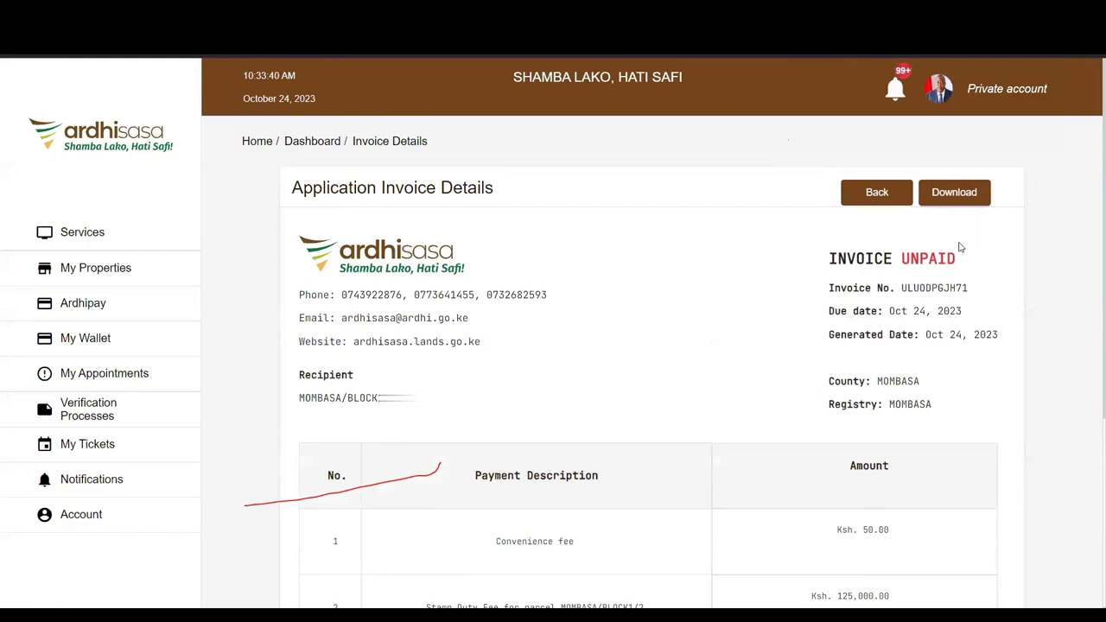
left_click(874, 198)
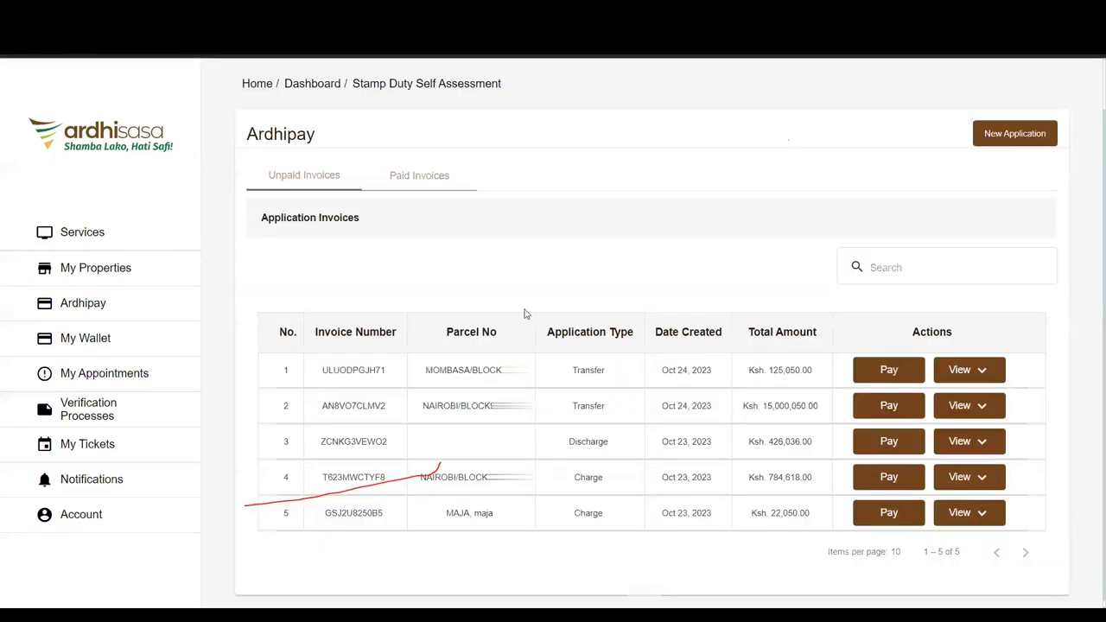
Pay the 125,050 Ksh invoice in row 1 using Mock Payments.
left_click(889, 370)
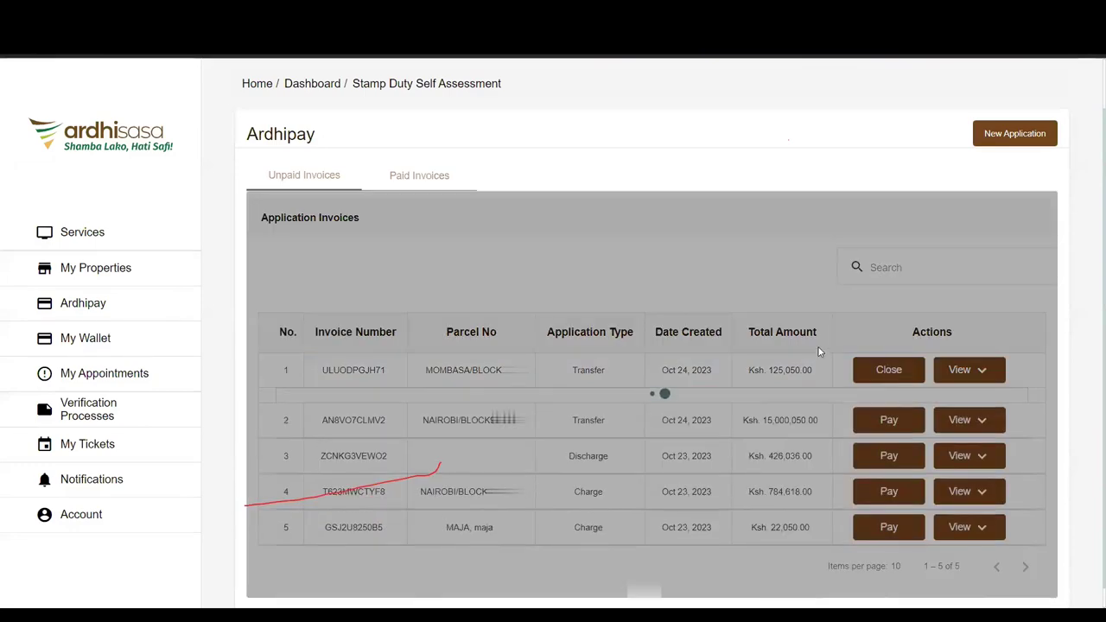
scroll(827, 350, "down", 3)
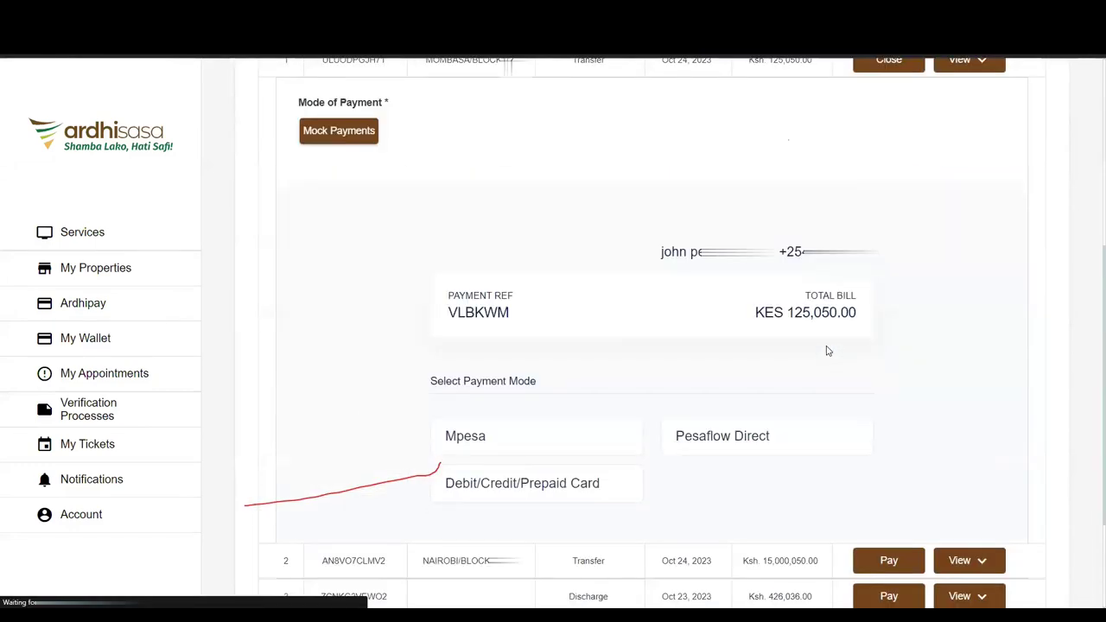
scroll(767, 322, "down", 2)
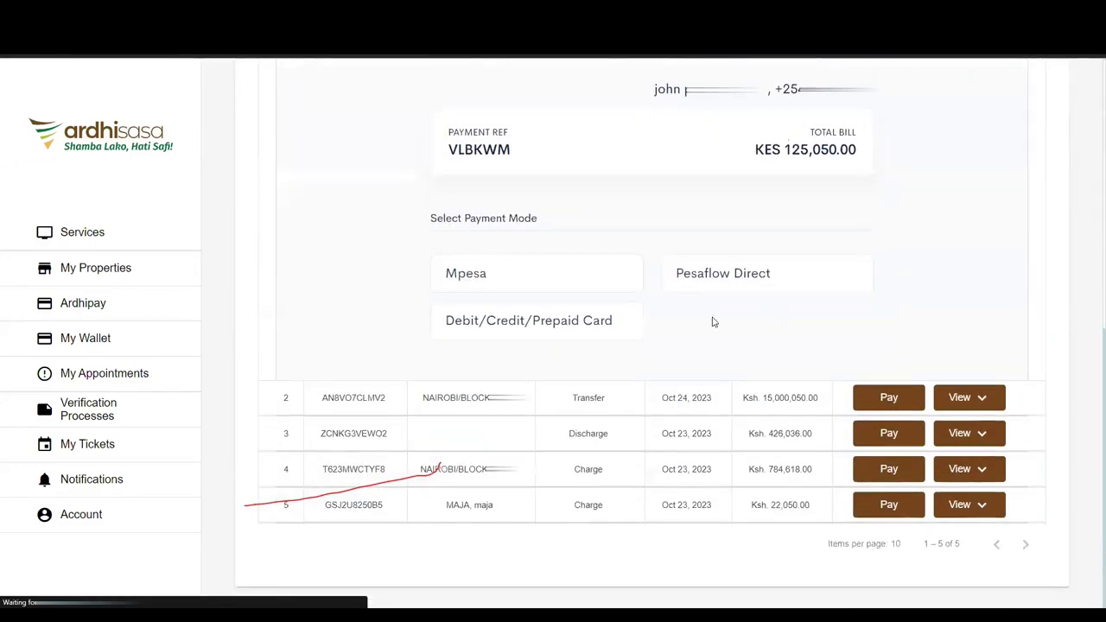
scroll(716, 317, "up", 2)
scroll(735, 312, "up", 1)
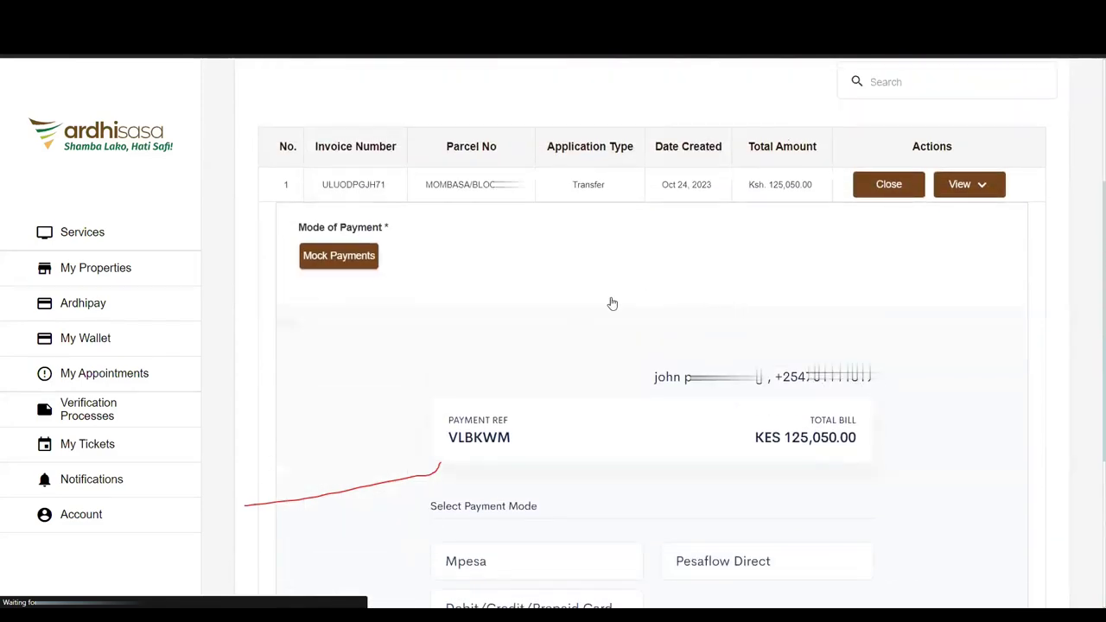
scroll(800, 298, "down", 3)
scroll(801, 303, "up", 5)
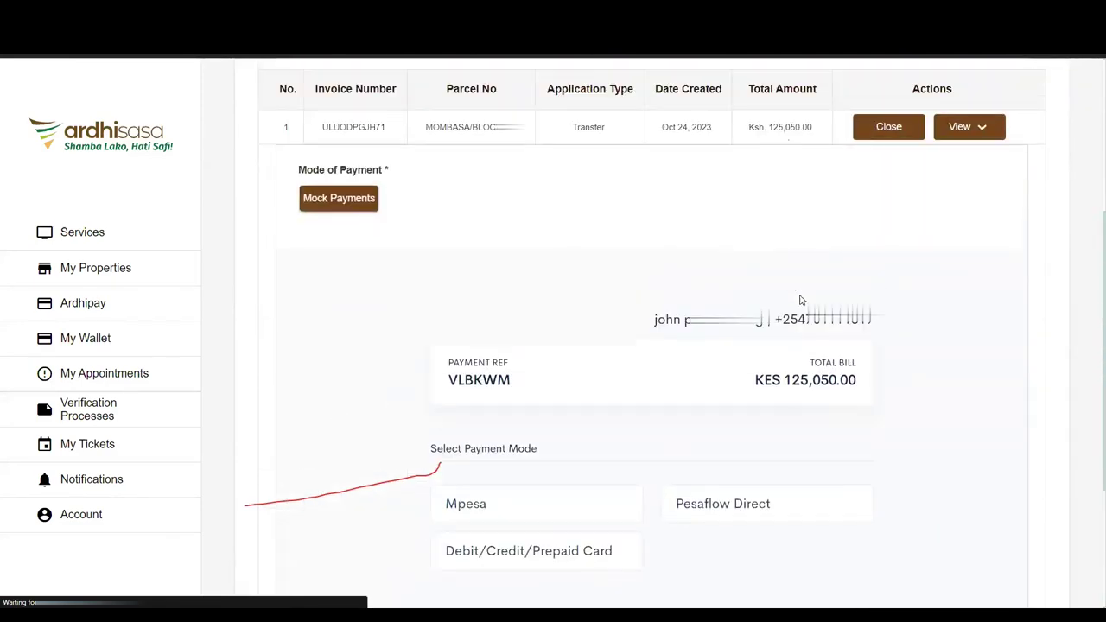
scroll(815, 306, "down", 1)
scroll(816, 306, "down", 3)
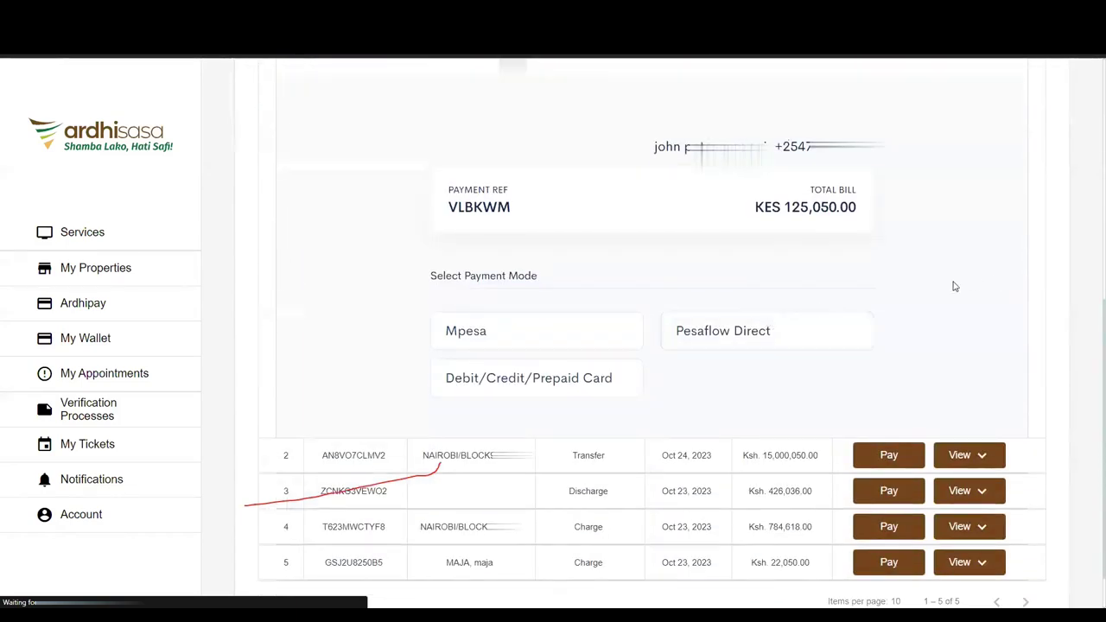
scroll(950, 286, "up", 4)
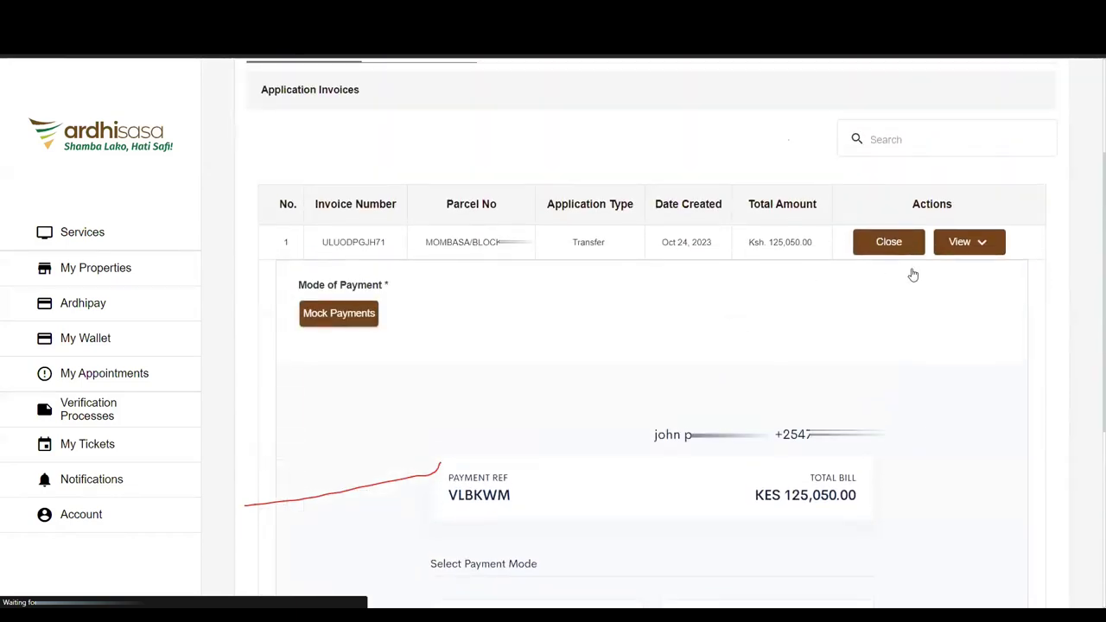
scroll(642, 287, "up", 2)
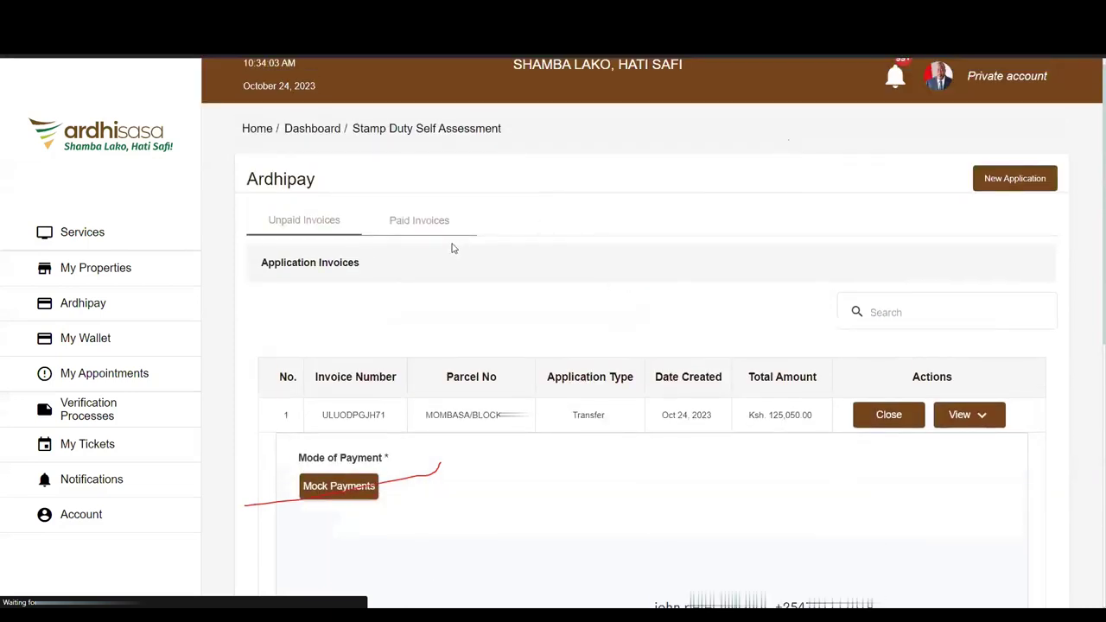
scroll(571, 345, "down", 1)
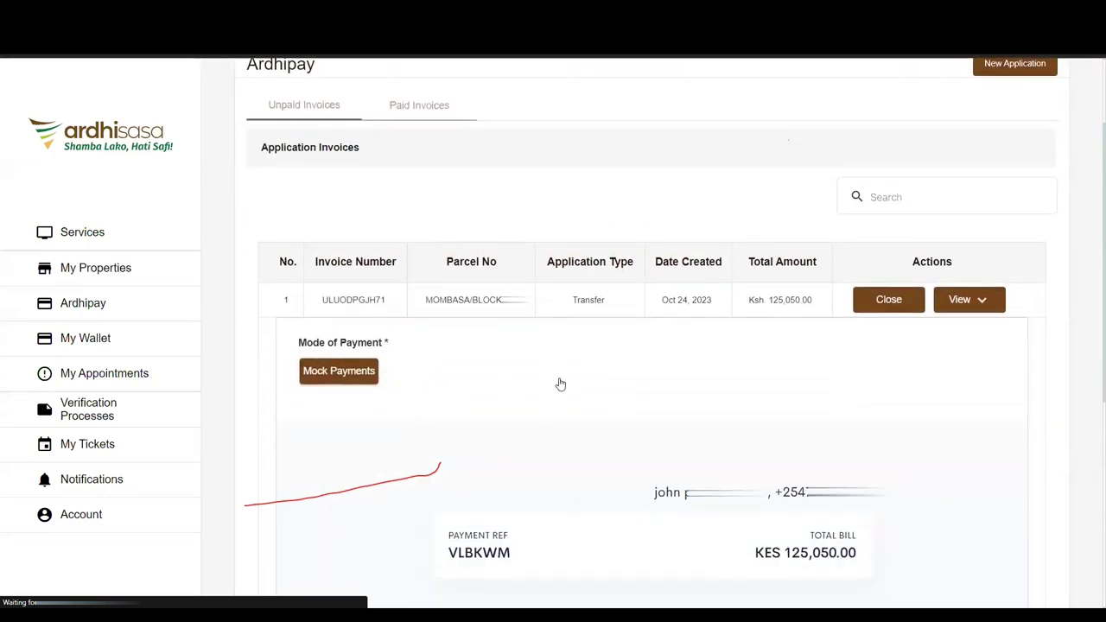
scroll(560, 380, "up", 1)
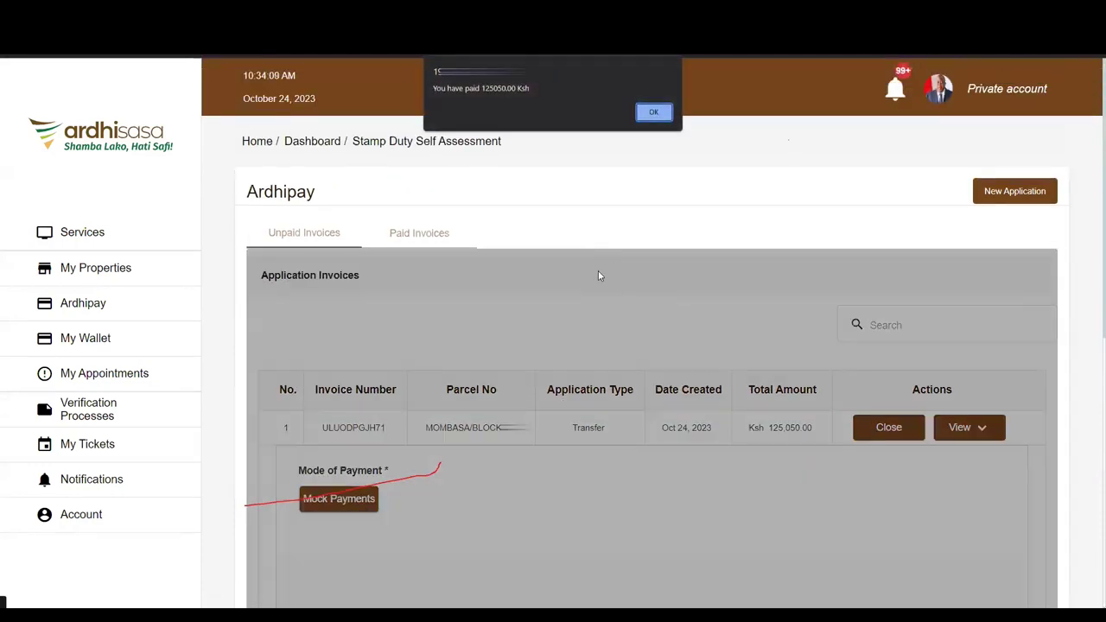
Dismiss the payment alert and show the Paid Invoices list.
key("Return")
left_click(421, 234)
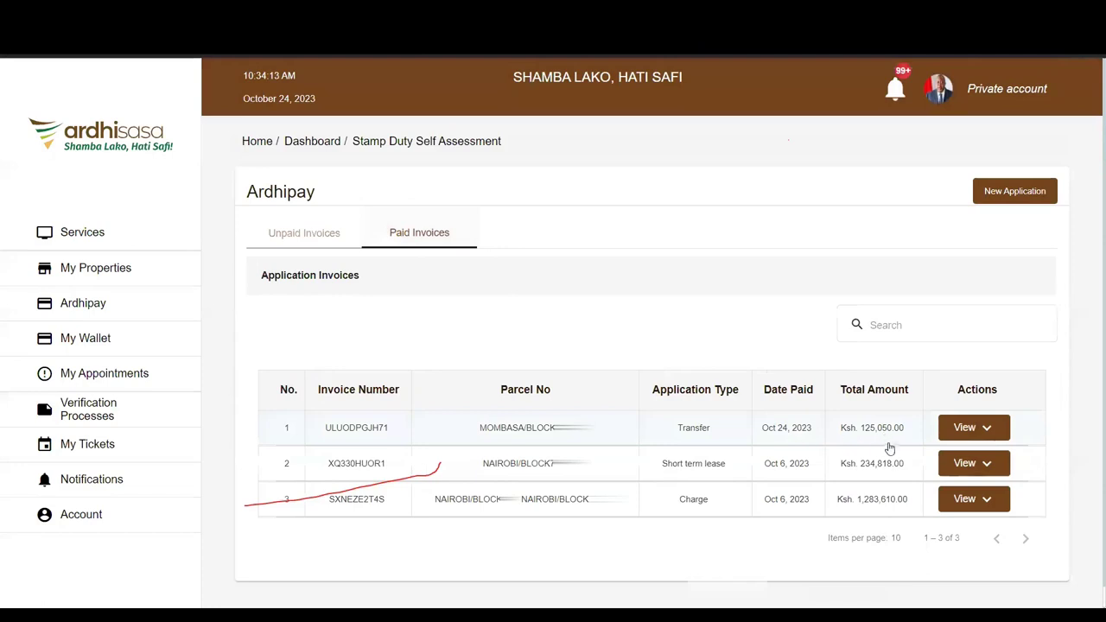
Open the Mombasa invoice's receipt showing Ksh 125,050.00 paid and Ksh 0.00 balance.
left_click(978, 428)
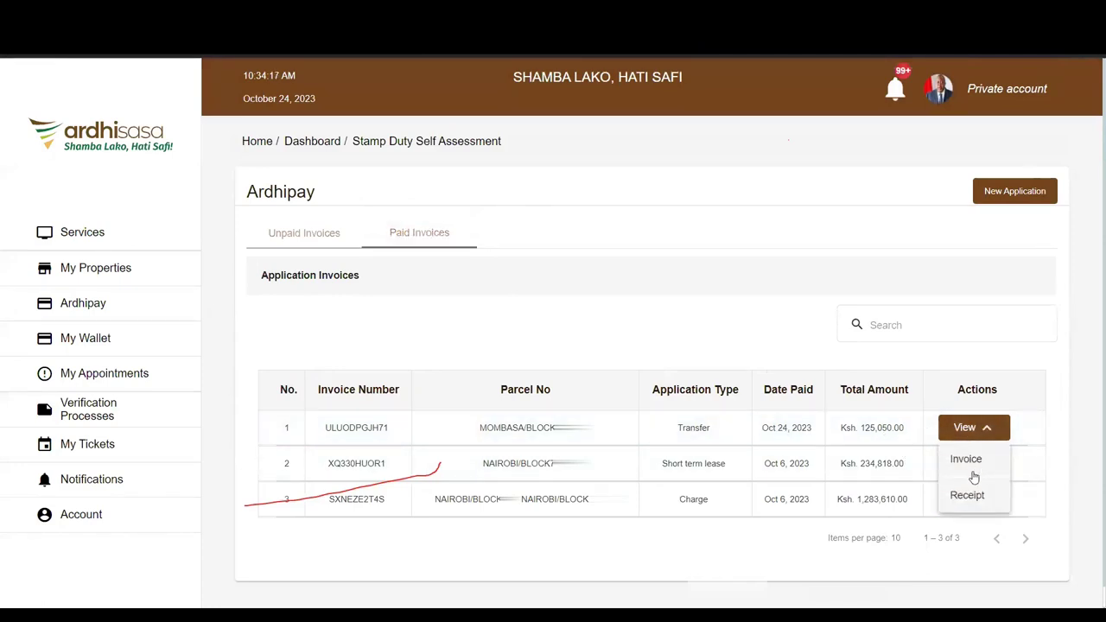
left_click(980, 494)
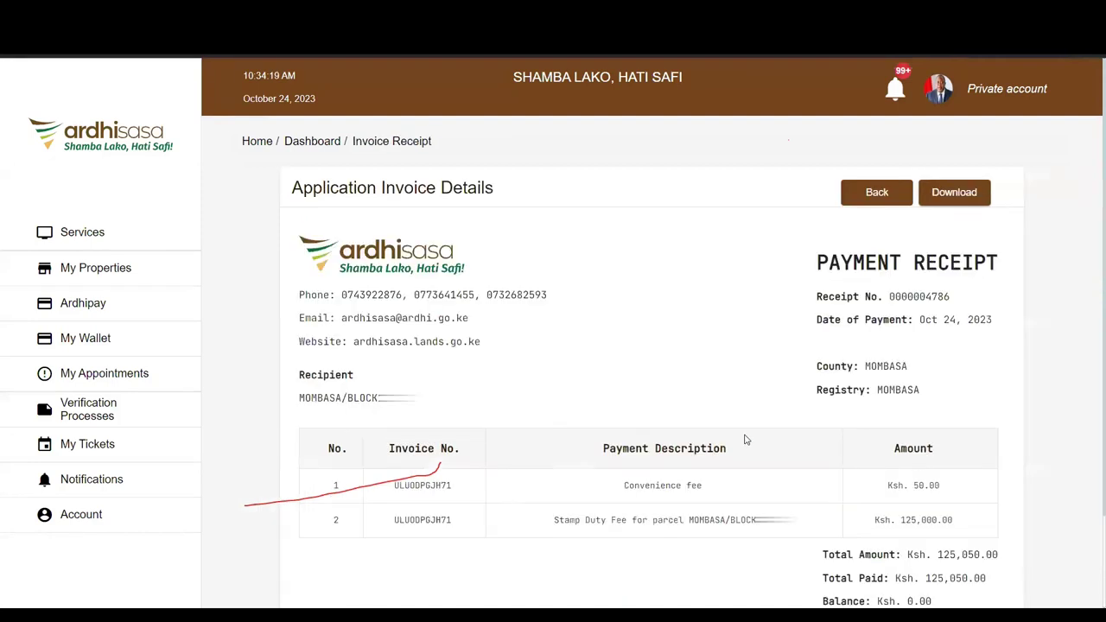
scroll(746, 429, "down", 1)
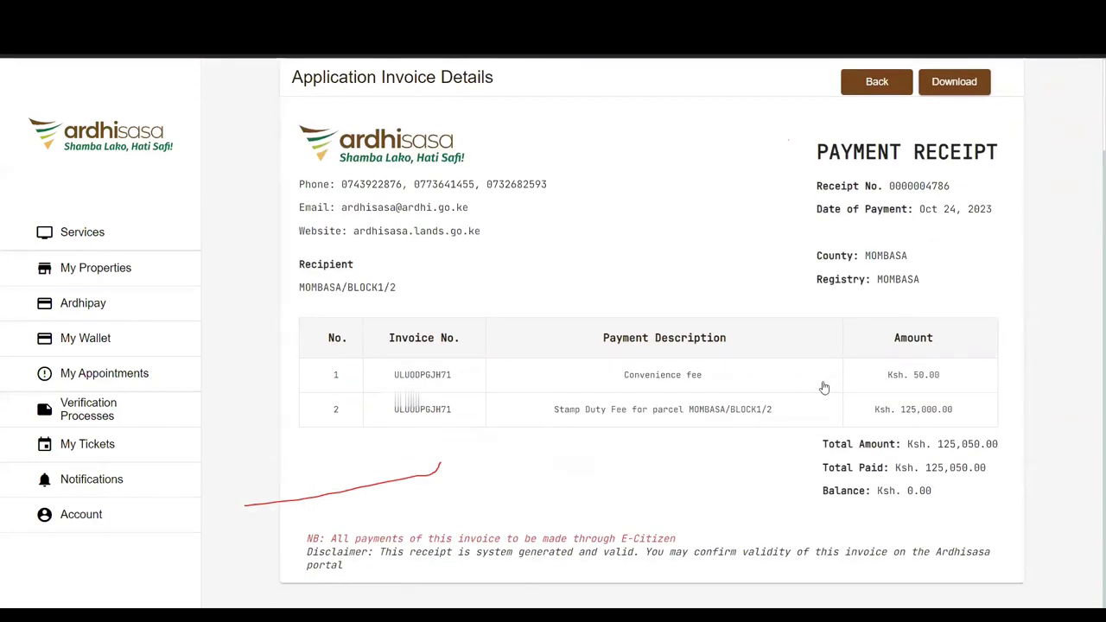
scroll(859, 384, "up", 1)
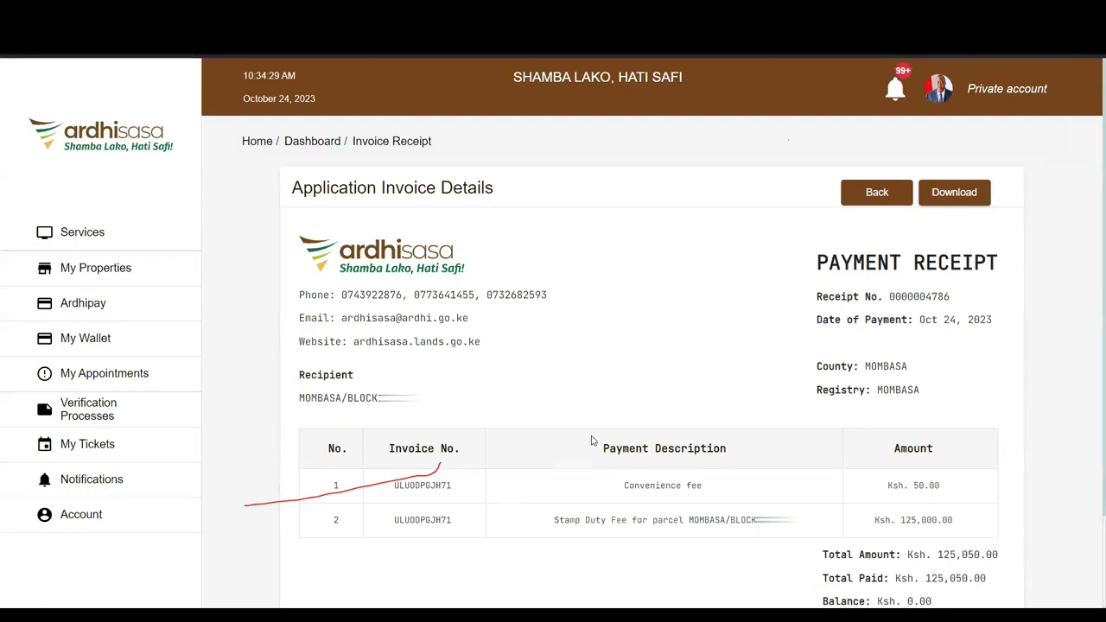
scroll(691, 479, "down", 3)
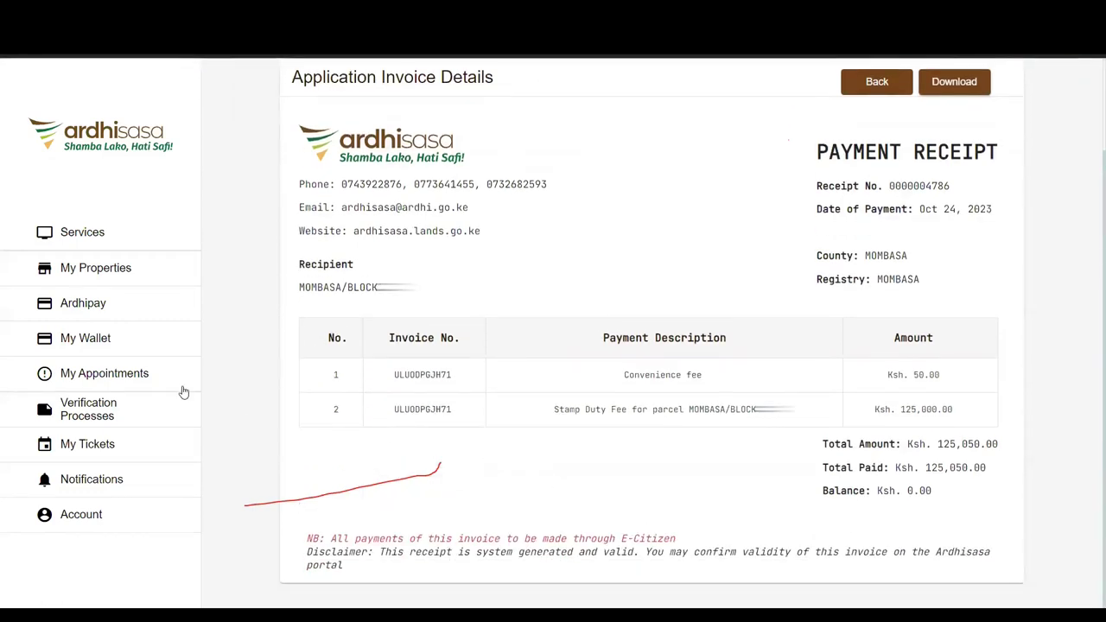
From Services, go to Ardhipay > Ardhipay Service and start a New Application.
left_click(128, 242)
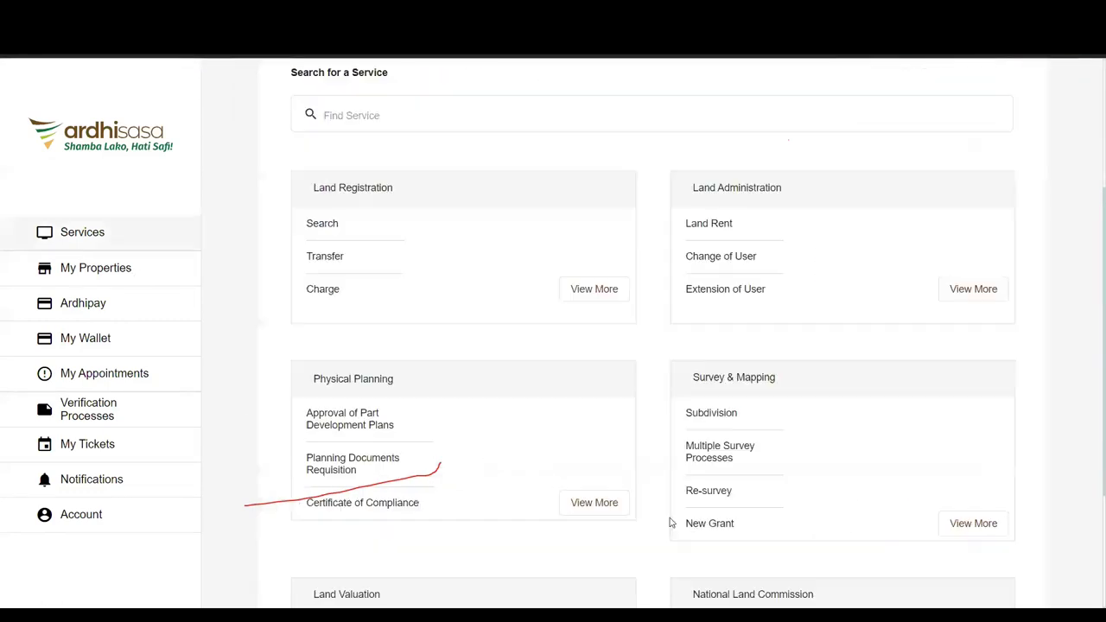
scroll(587, 523, "down", 3)
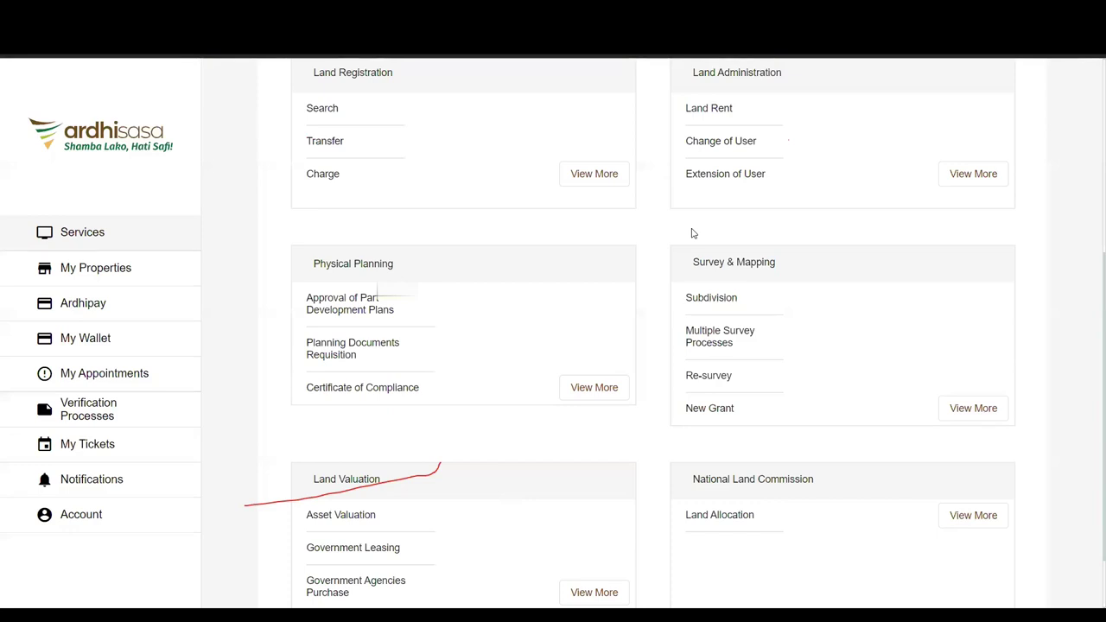
left_click(122, 320)
left_click(322, 275)
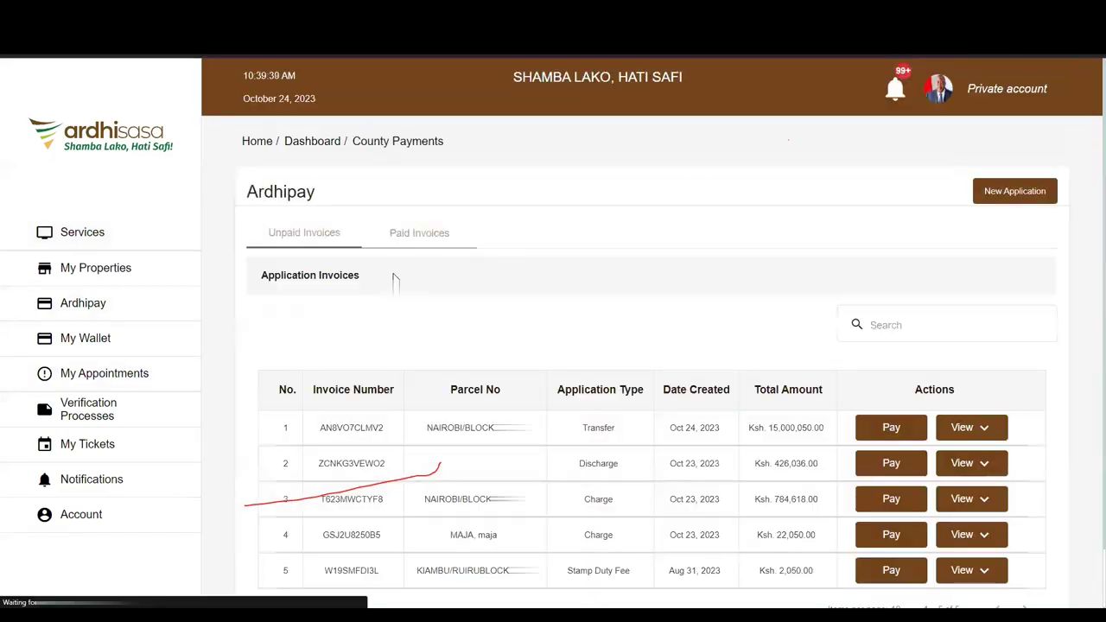
left_click(1002, 193)
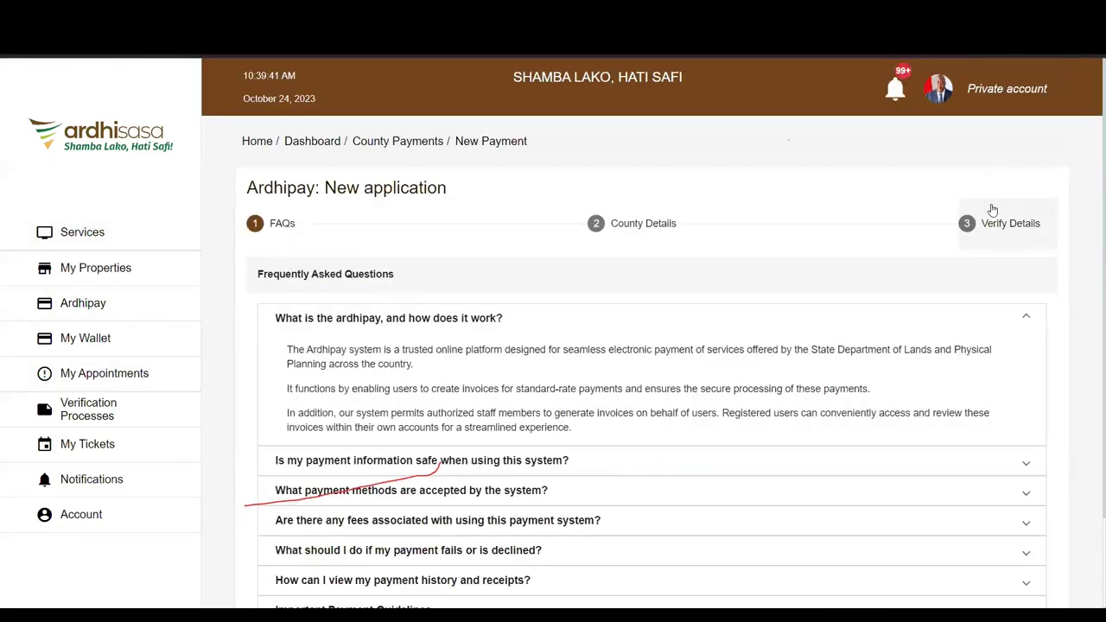
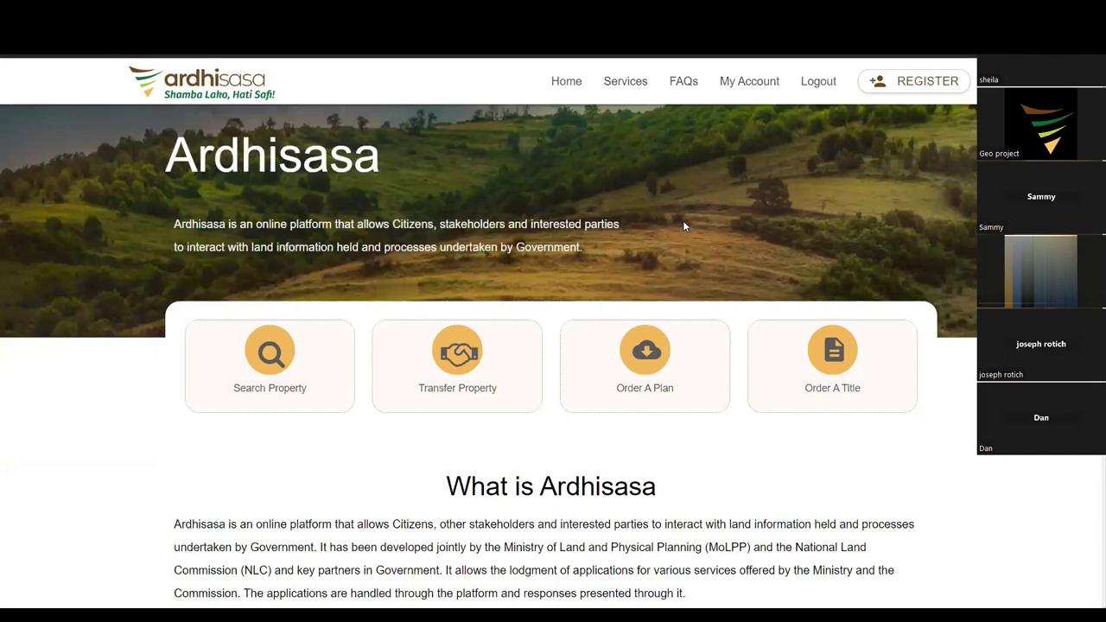
From My Account, open Land Administration's Lease Preparation types, listing Allotment through Excision.
left_click(752, 87)
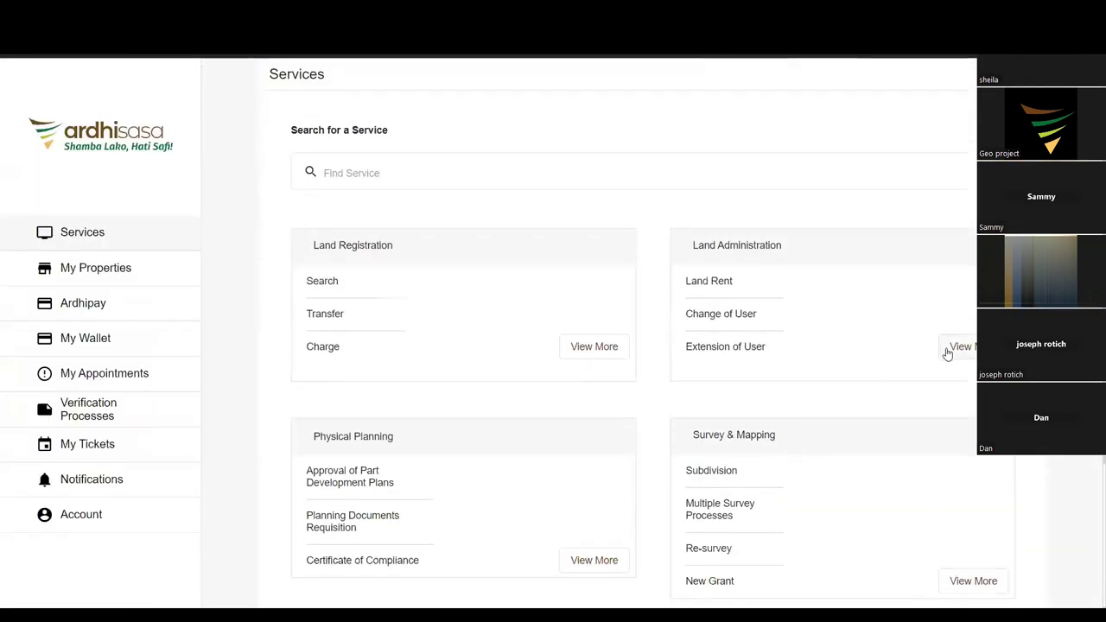
left_click(948, 347)
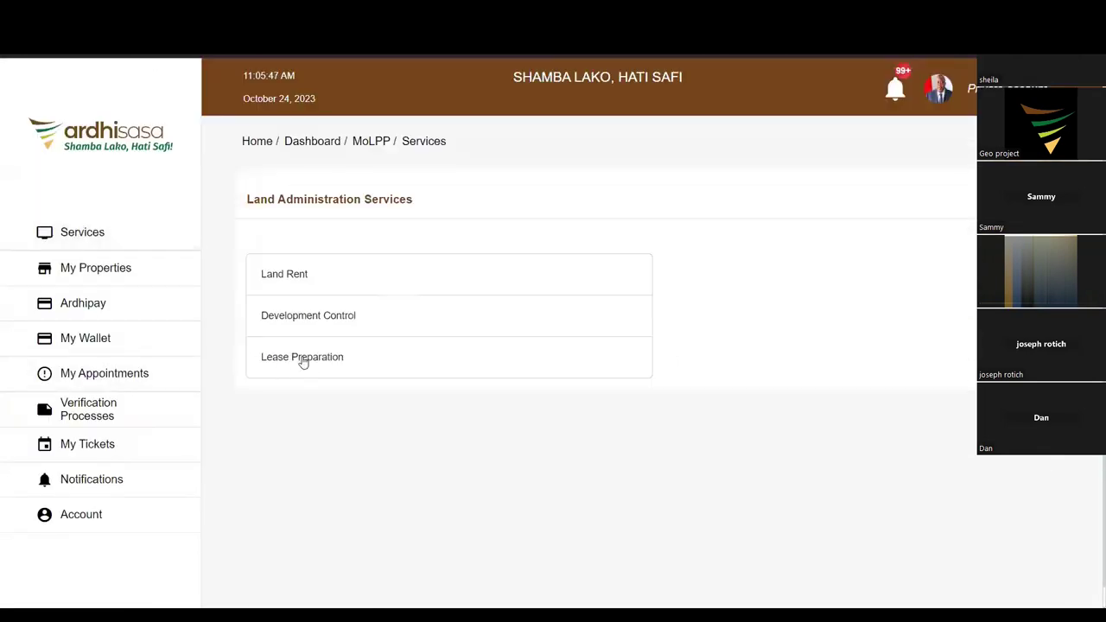
left_click(288, 359)
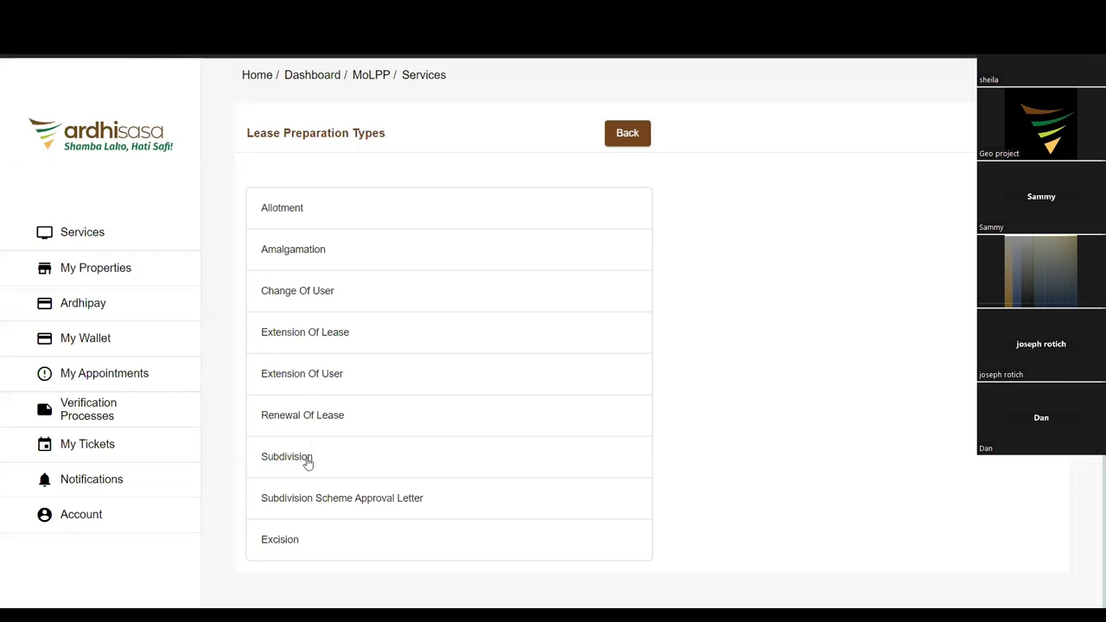
scroll(316, 448, "up", 1)
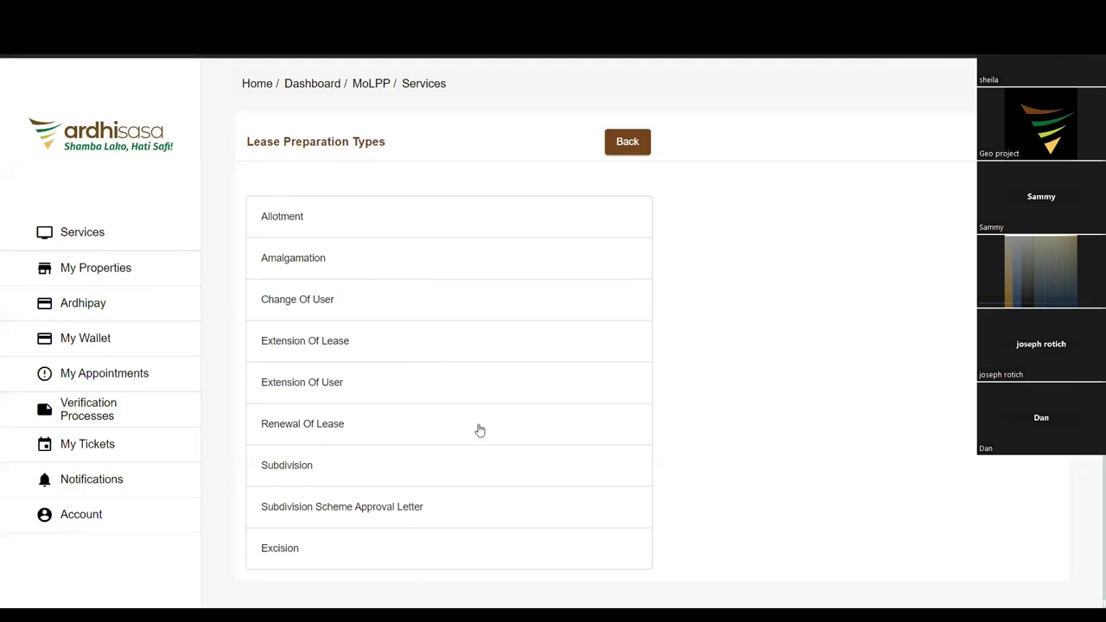
scroll(480, 430, "down", 1)
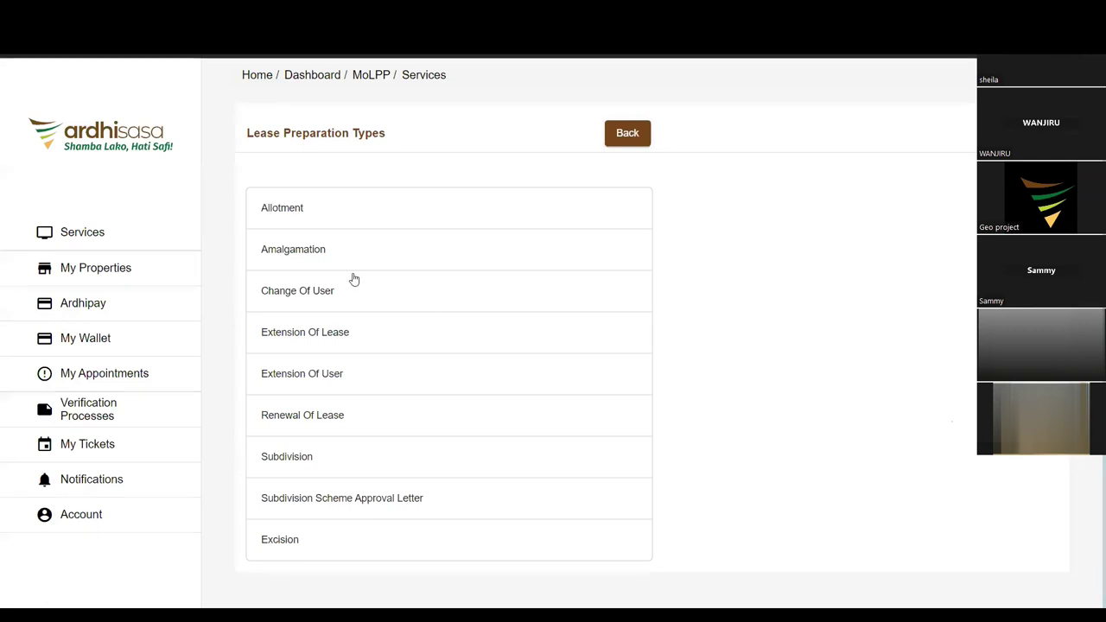
Under Services > Transfer, open the Transfer of Interest in Land (FORM LRA 33) applications.
left_click(116, 233)
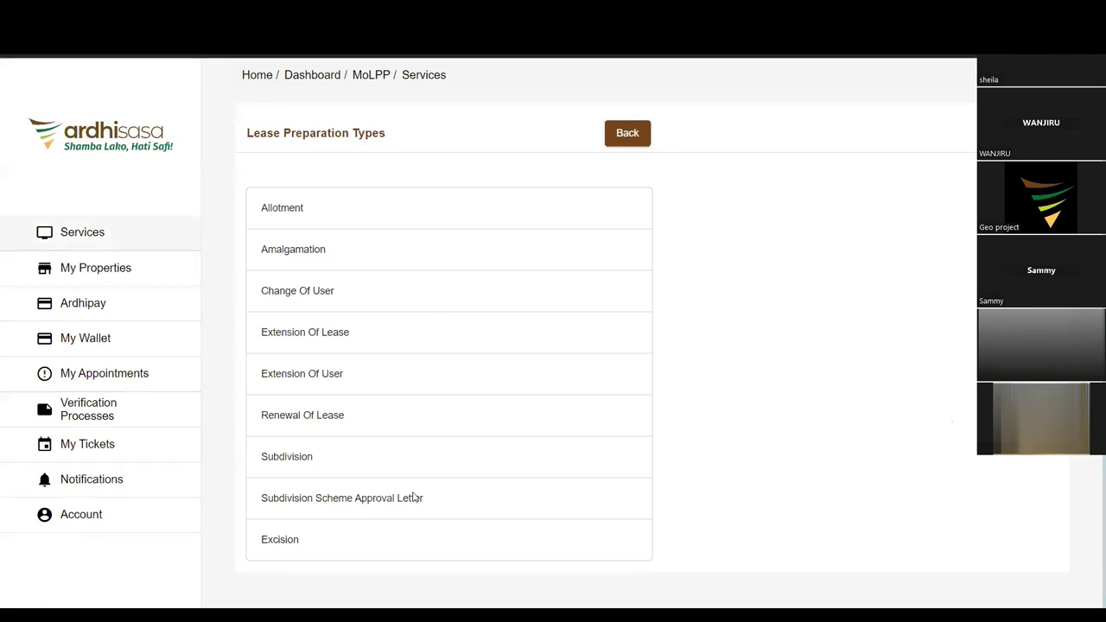
left_click(340, 495)
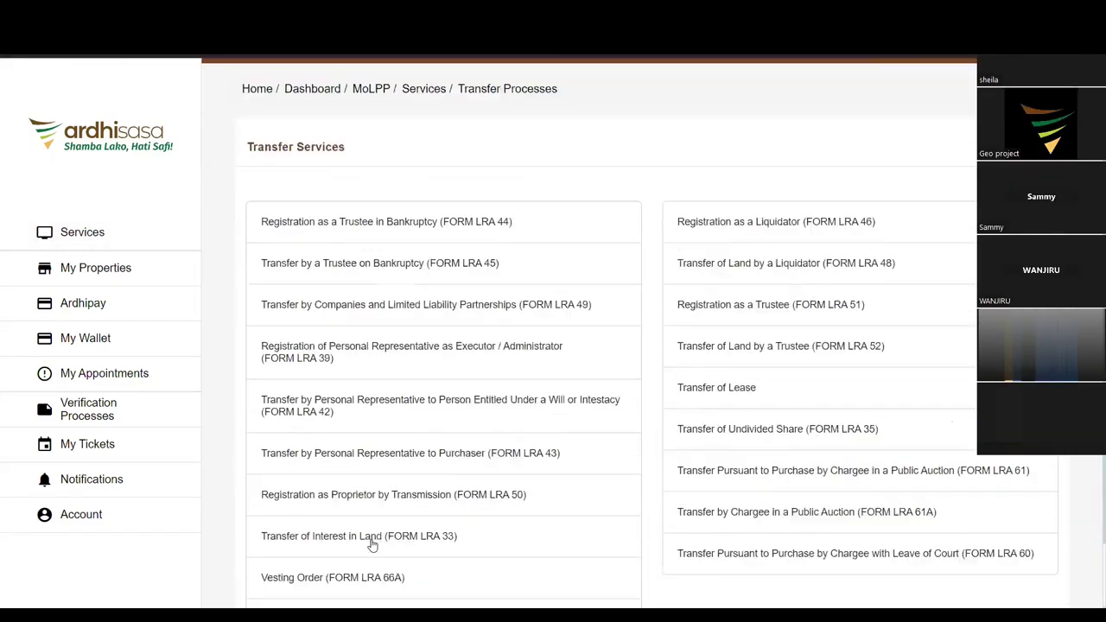
scroll(356, 504, "down", 3)
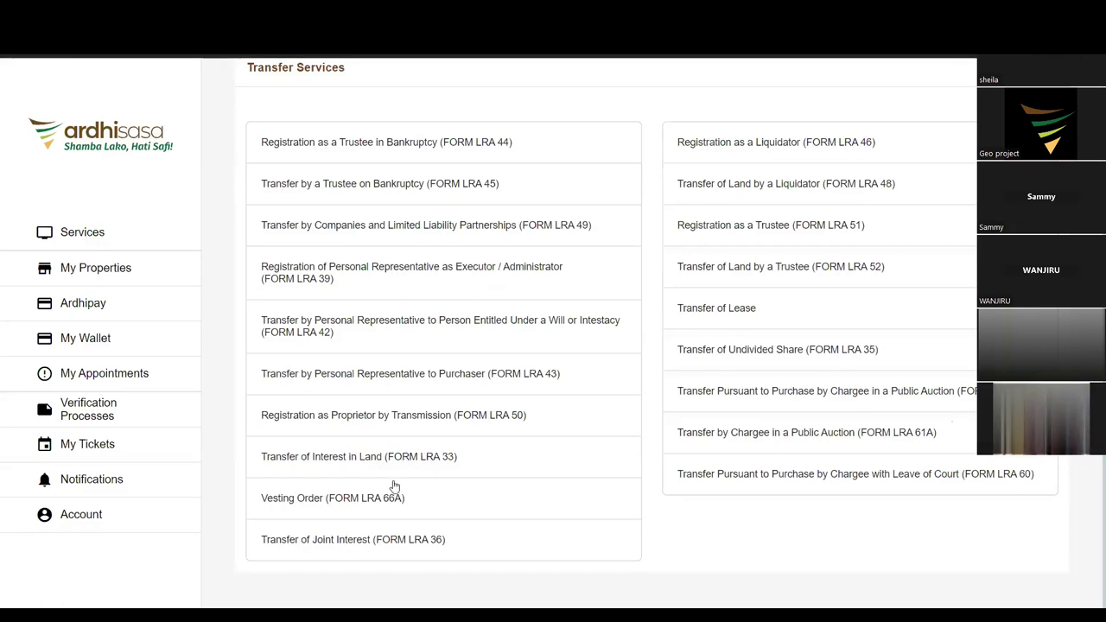
left_click(407, 467)
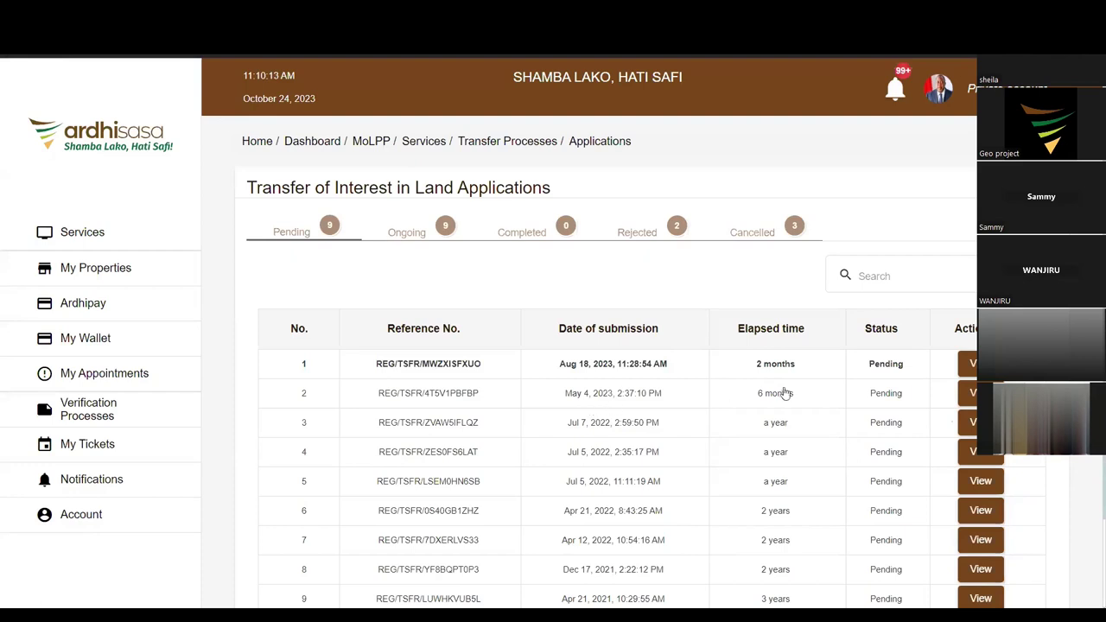
scroll(795, 408, "down", 1)
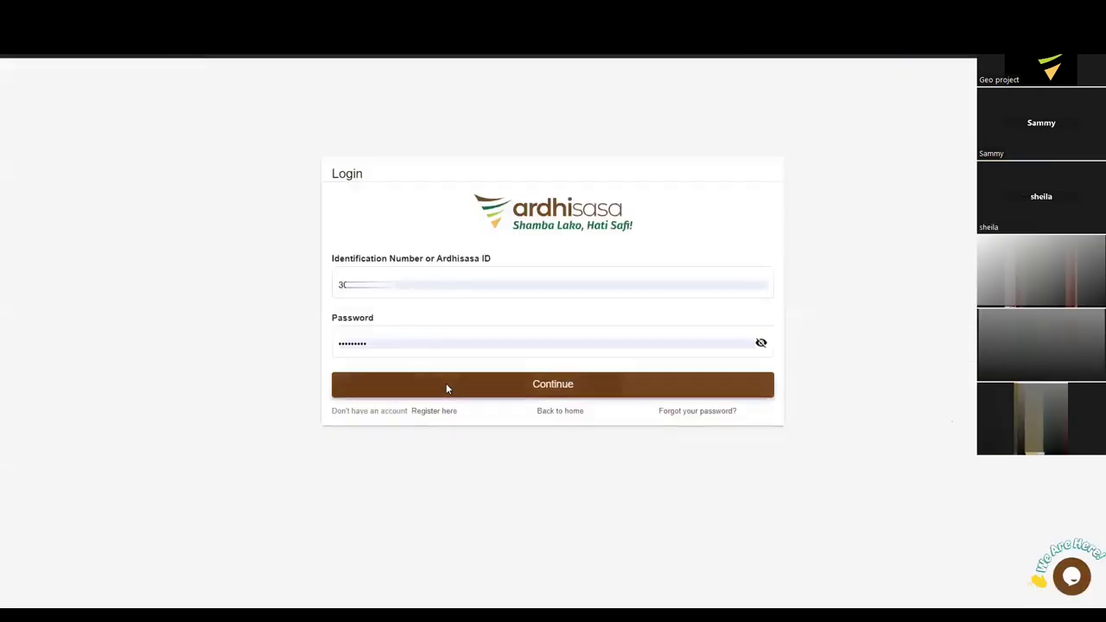
Log in with the one-time verification code and open Ardhipay's six unpaid invoices.
left_click(447, 382)
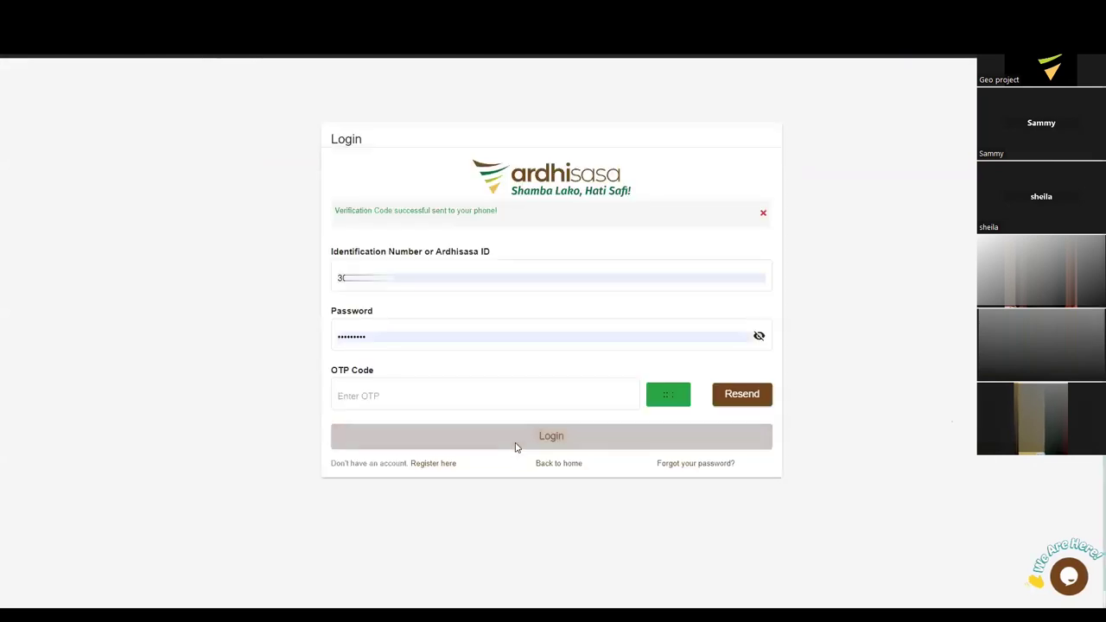
left_click(378, 393)
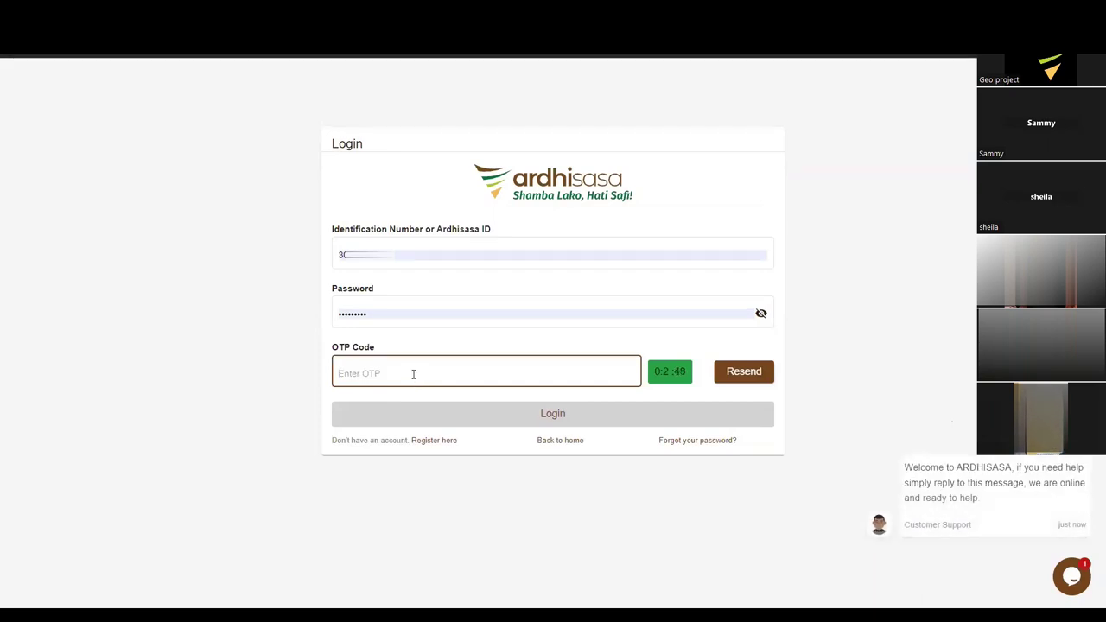
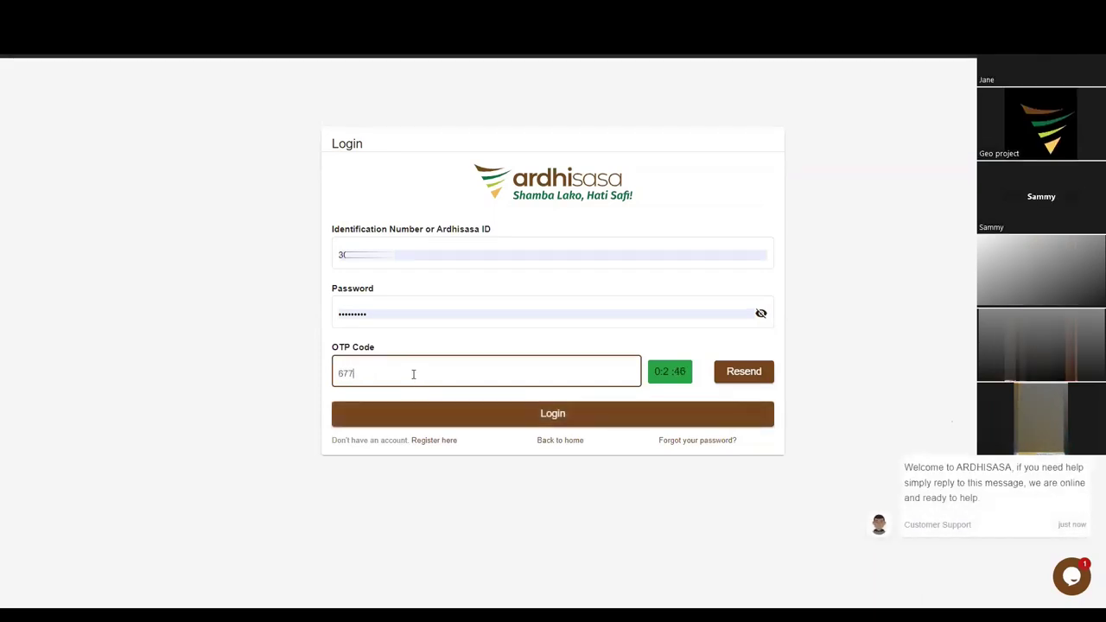
left_click(505, 414)
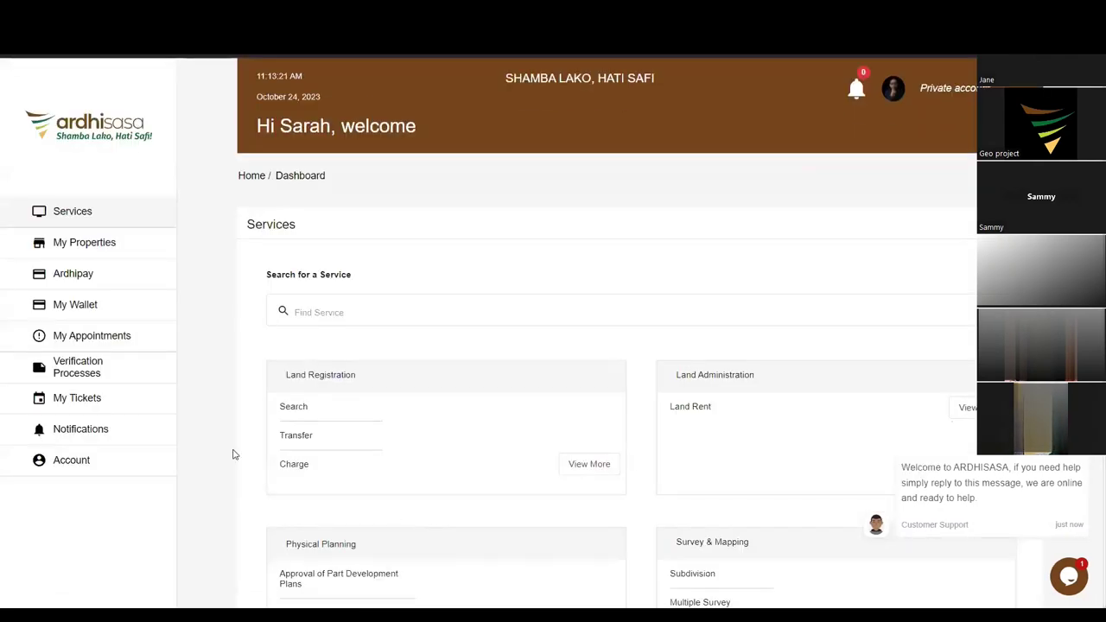
left_click(64, 286)
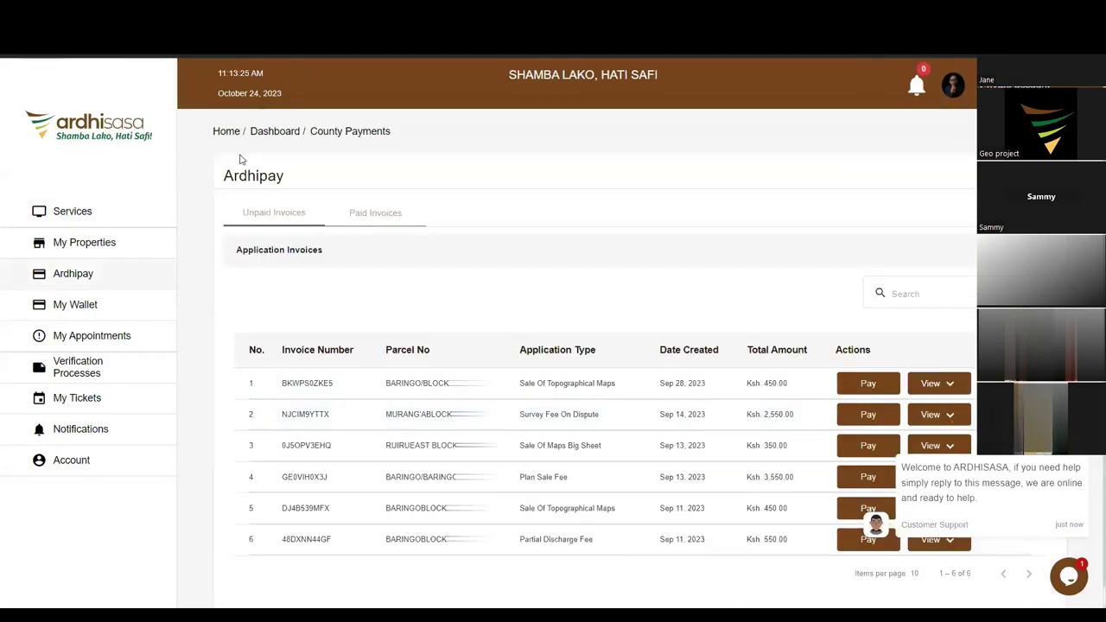
scroll(802, 435, "down", 1)
Show the first invoice's KES 450.00 payment panel and its six modes, including Mpesa, RTGS and Airtel Money.
left_click(865, 360)
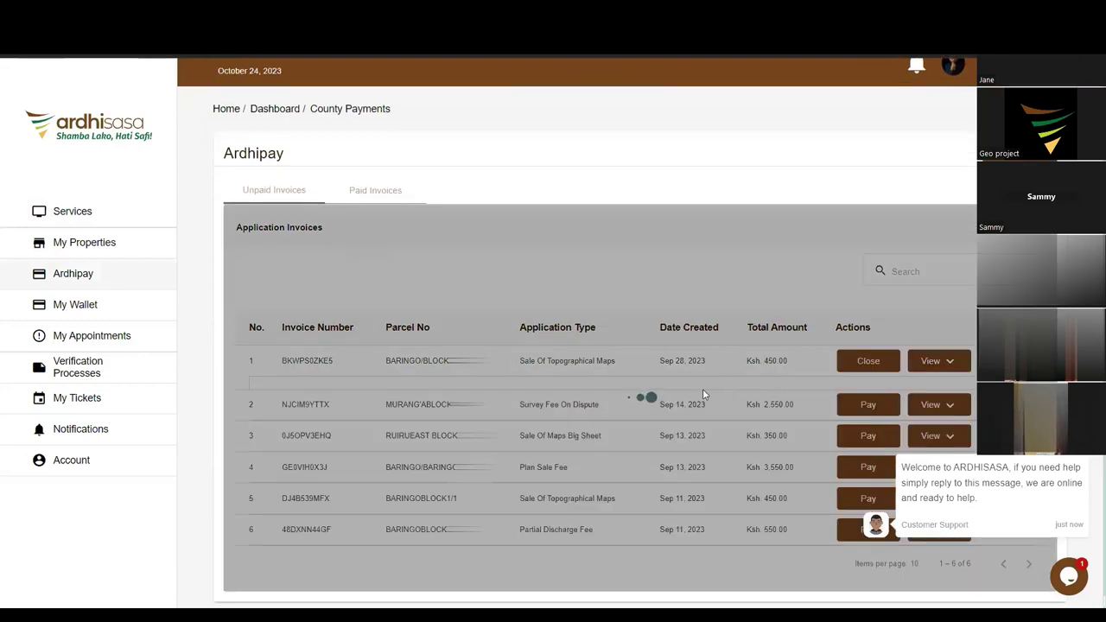
scroll(570, 420, "down", 1)
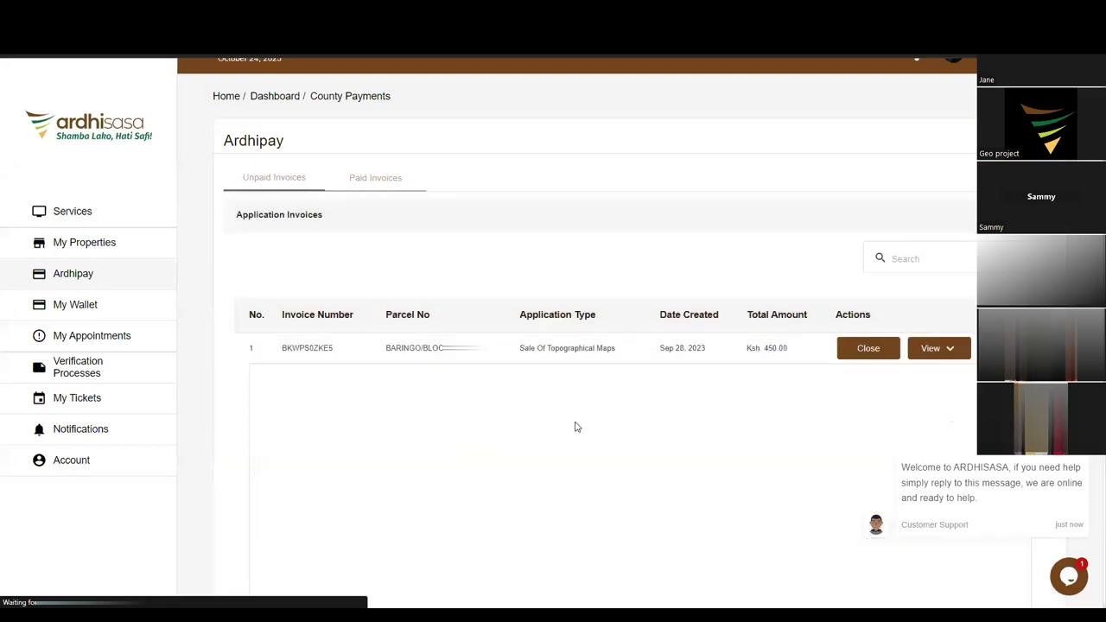
scroll(605, 457, "down", 3)
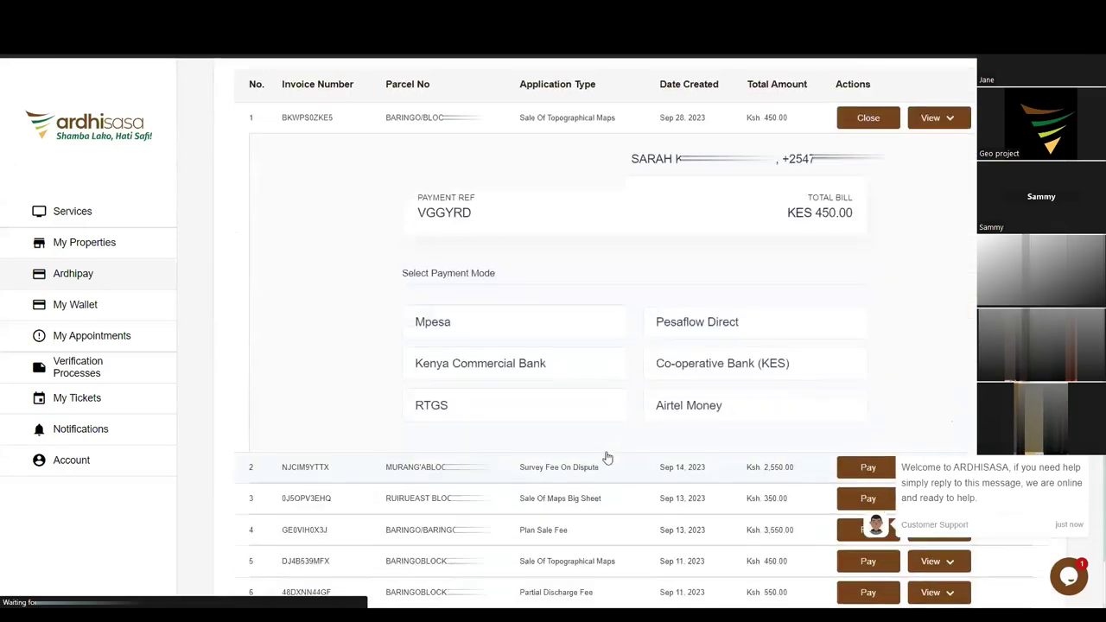
scroll(684, 398, "down", 1)
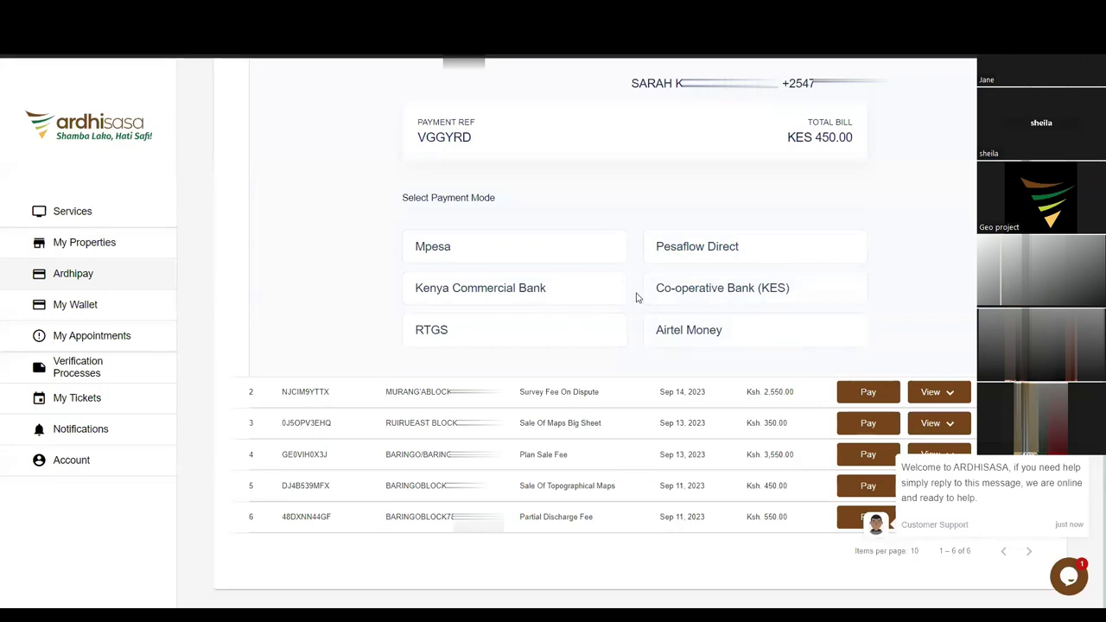
scroll(636, 297, "up", 3)
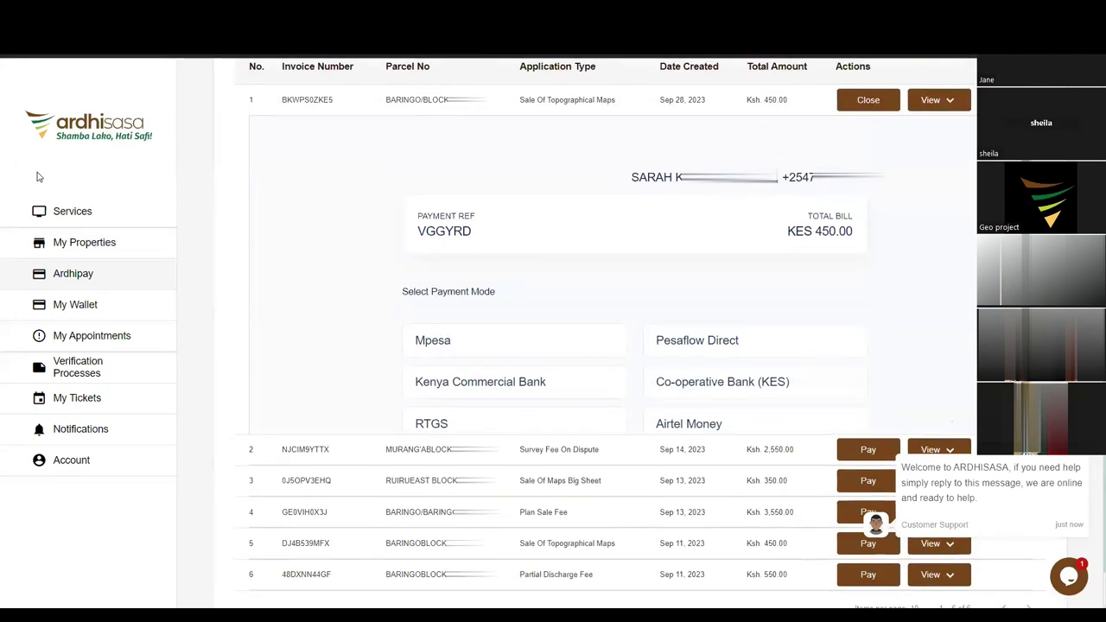
Return to the Services dashboard from the invoice payment details.
left_click(95, 222)
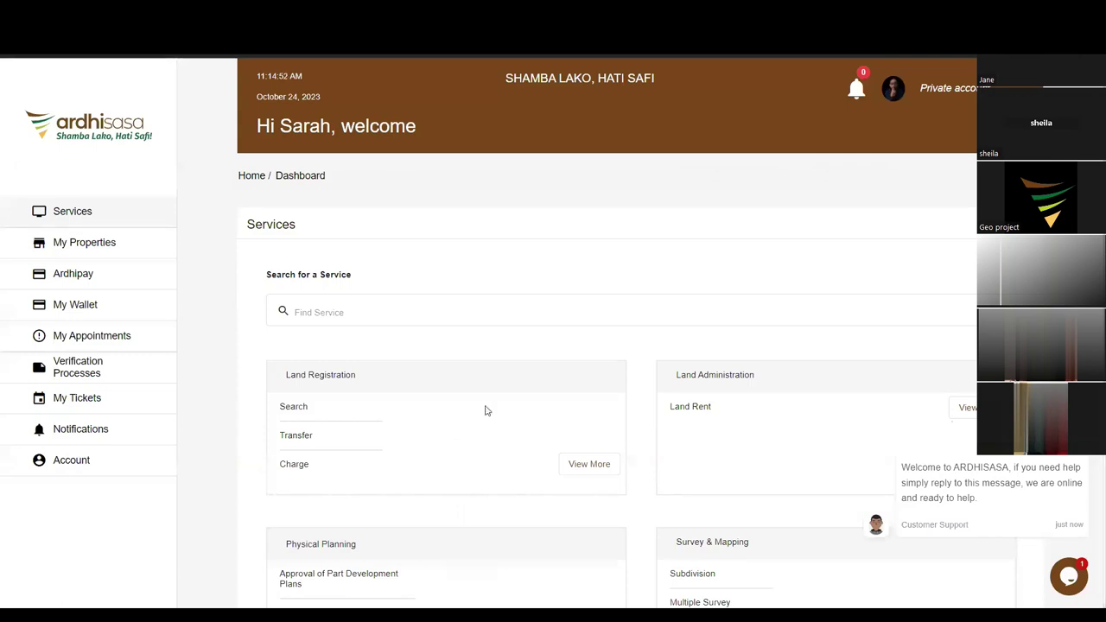
Open Ardhipay to see the Ardhipay Service and Stamp Duty Self Assessment options.
left_click(72, 275)
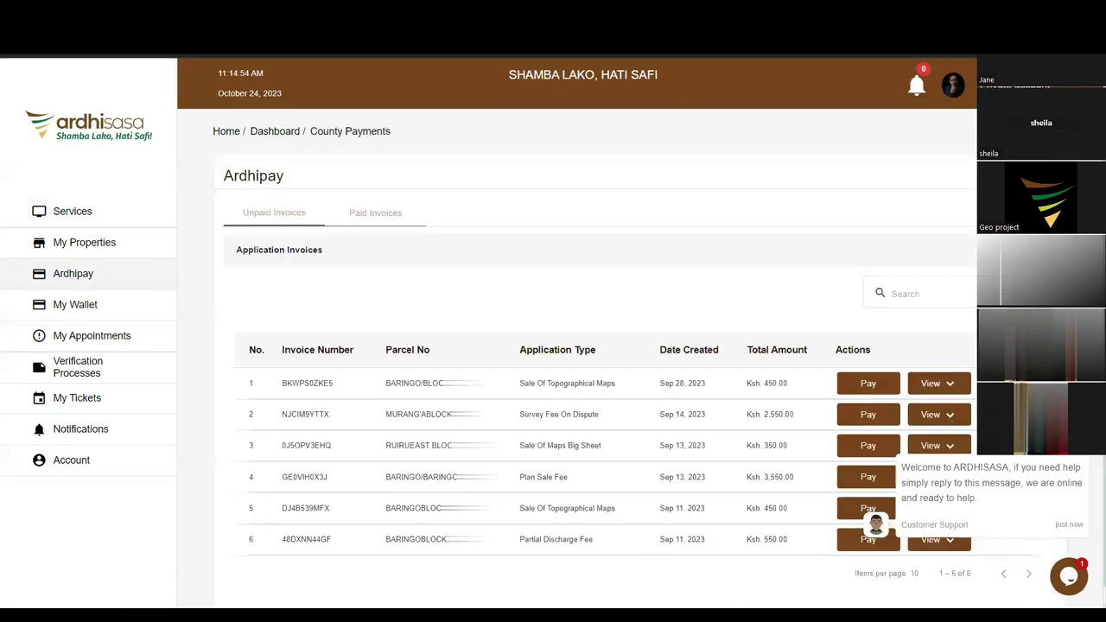
key("alt+Left")
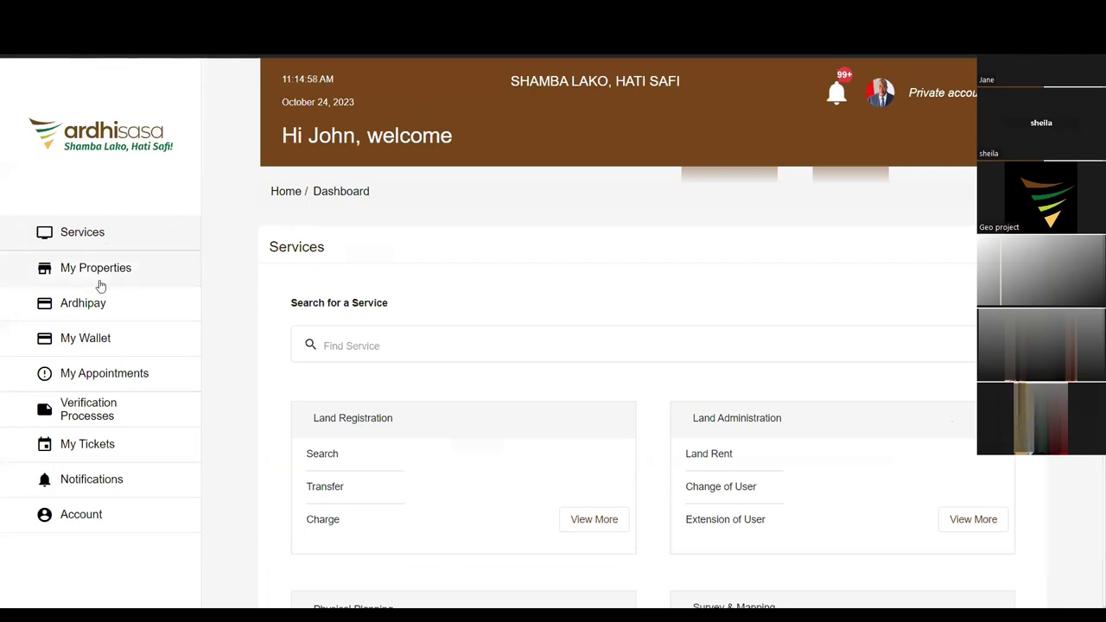
left_click(73, 309)
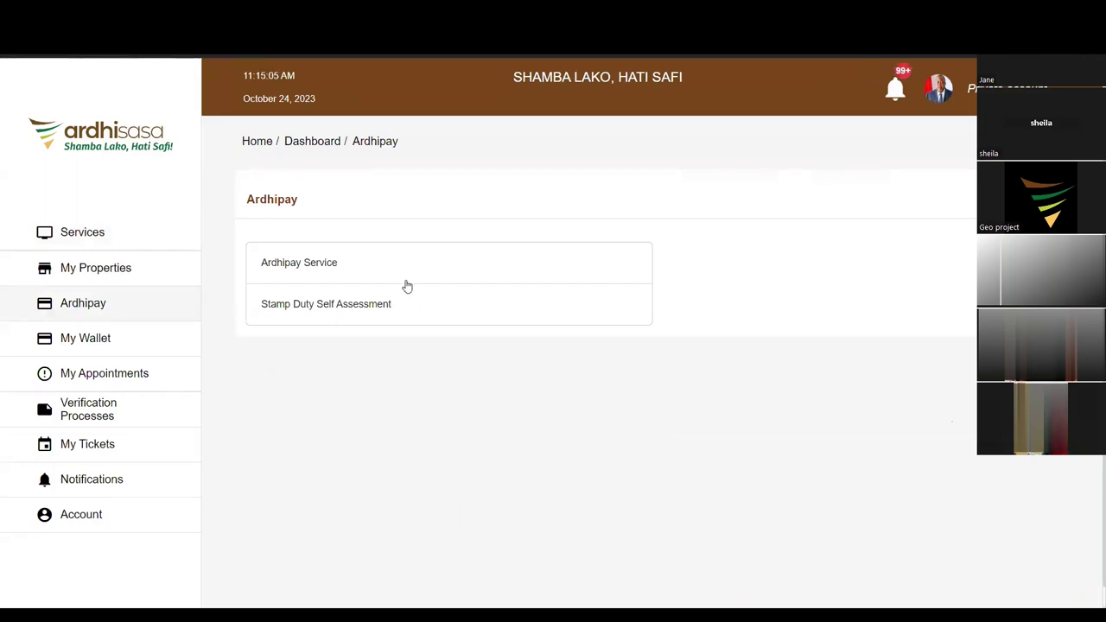
Start a new Stamp Duty Self Assessment and review its blank location, category, parcel and chargor sections.
left_click(334, 308)
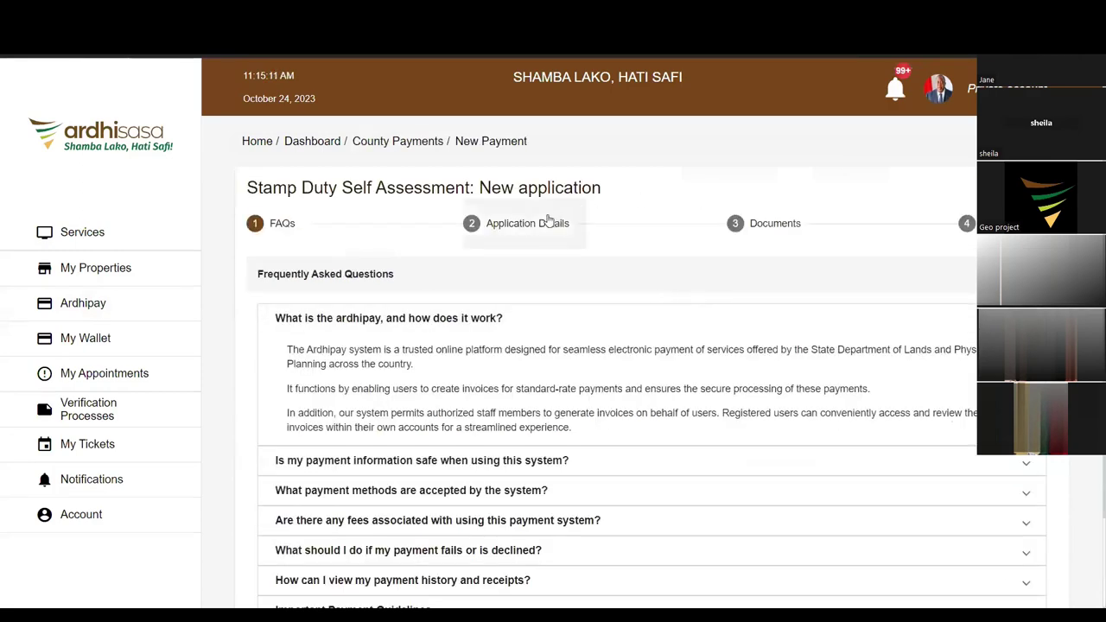
left_click(555, 223)
scroll(662, 489, "down", 7)
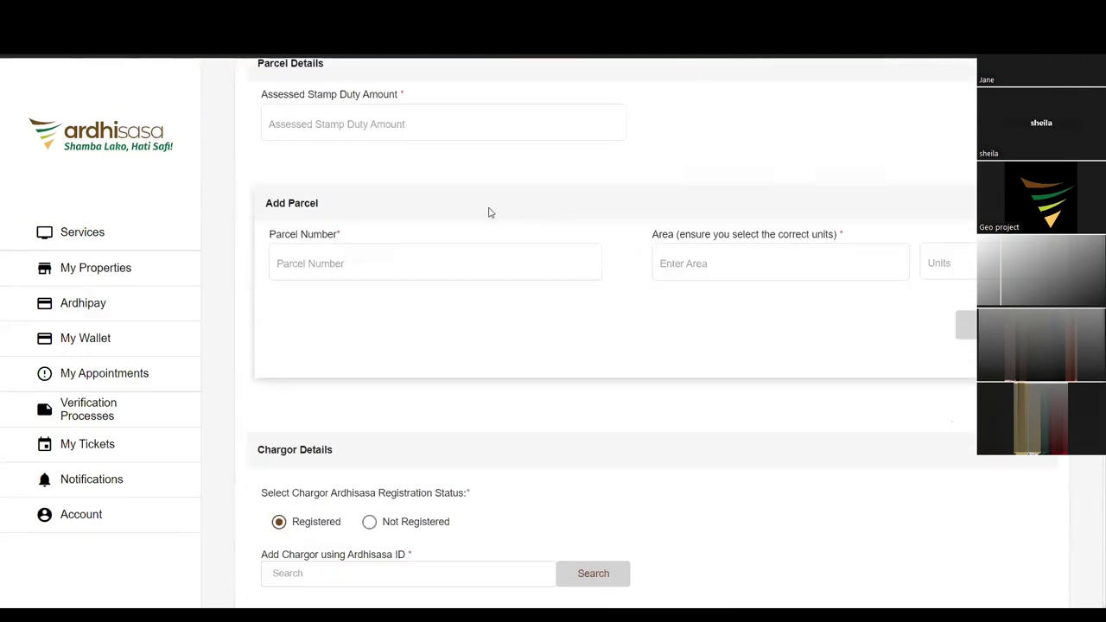
scroll(521, 291, "down", 1)
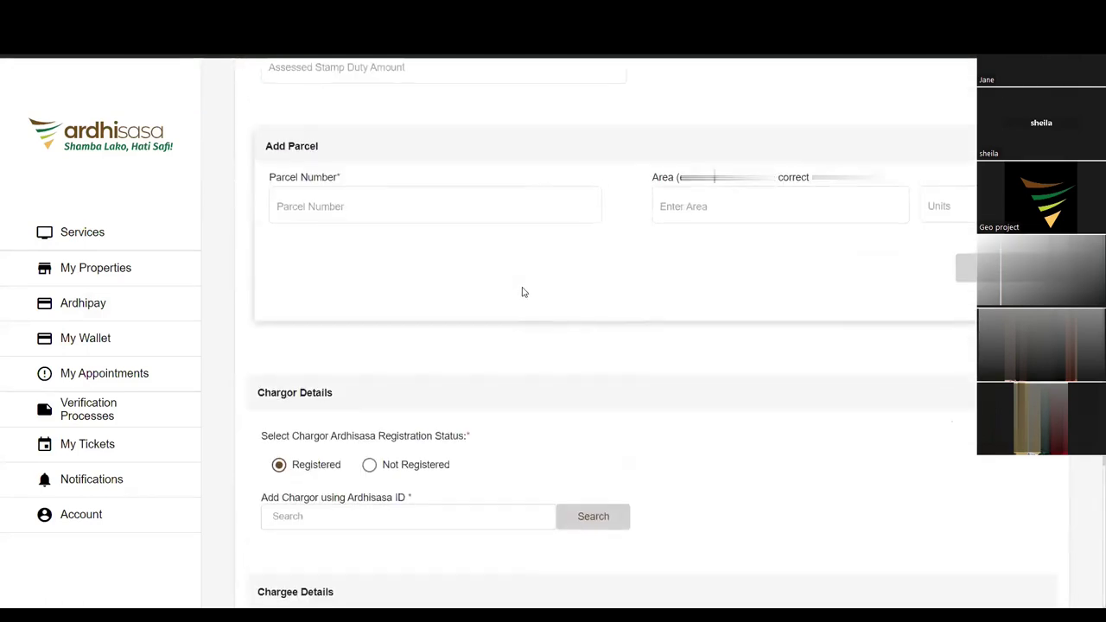
scroll(523, 288, "up", 4)
scroll(525, 285, "up", 2)
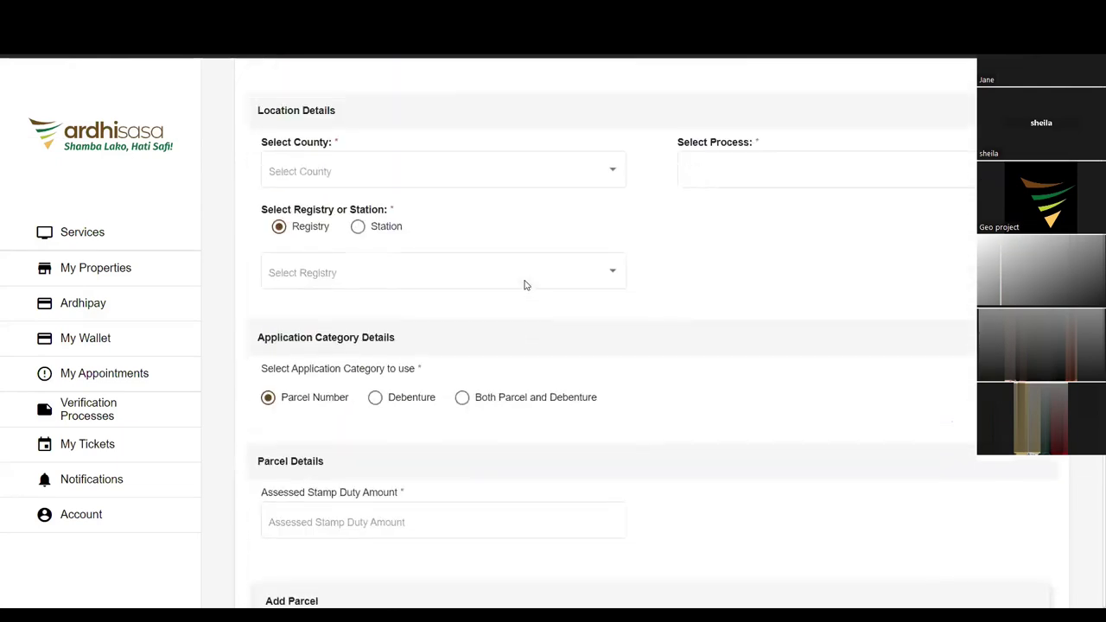
With process Charge, Registry and Parcel Number category set, start entering the parcel number.
scroll(525, 285, "down", 2)
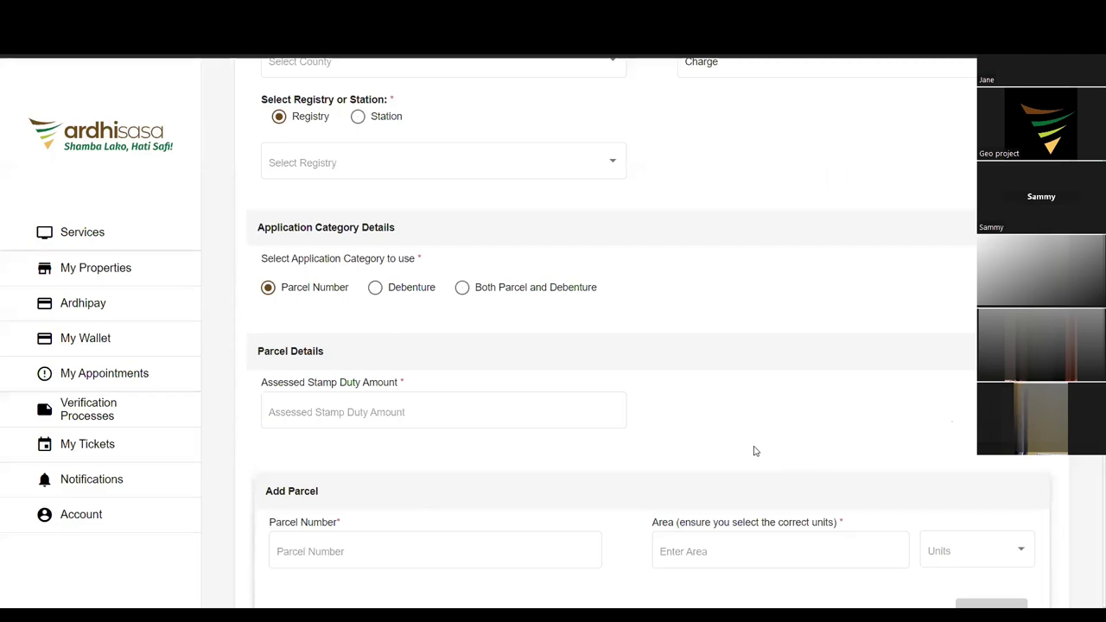
left_click(426, 542)
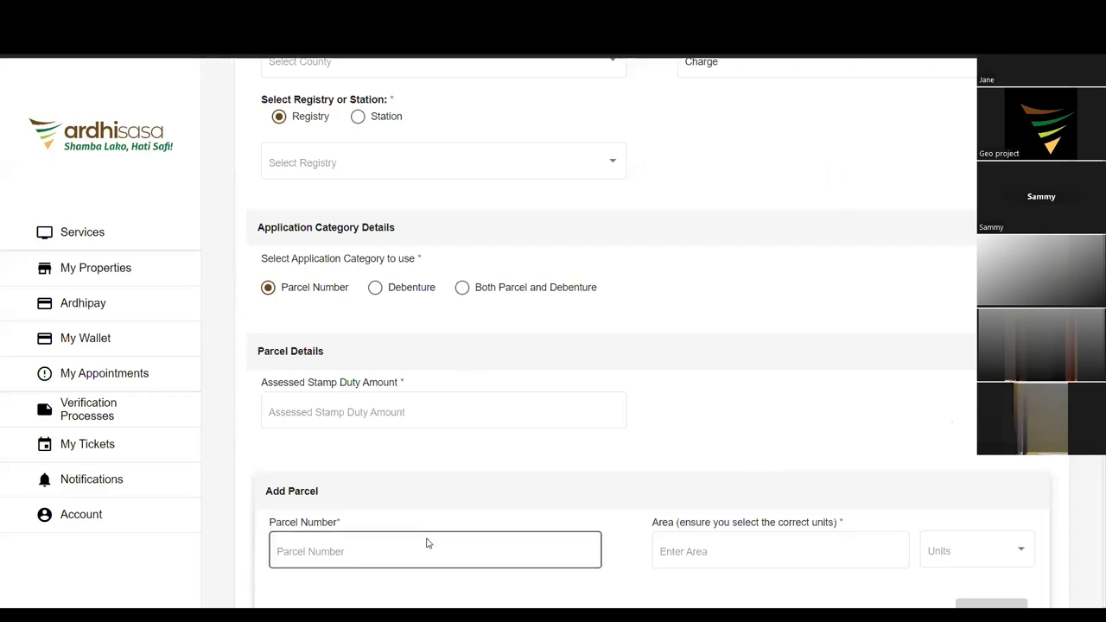